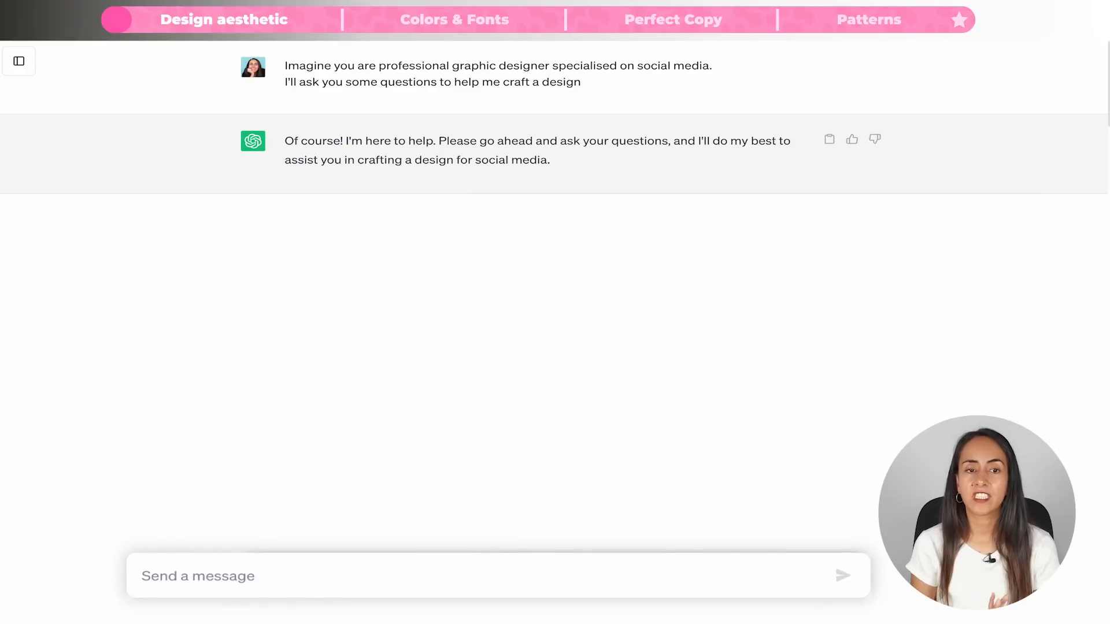
Ask which design aesthetic to use for an Instagram post for a yoga teacher into mindfulness and overall wellness who wants a fresh, trendy image
{"action": "type", "text": "I need to c"}
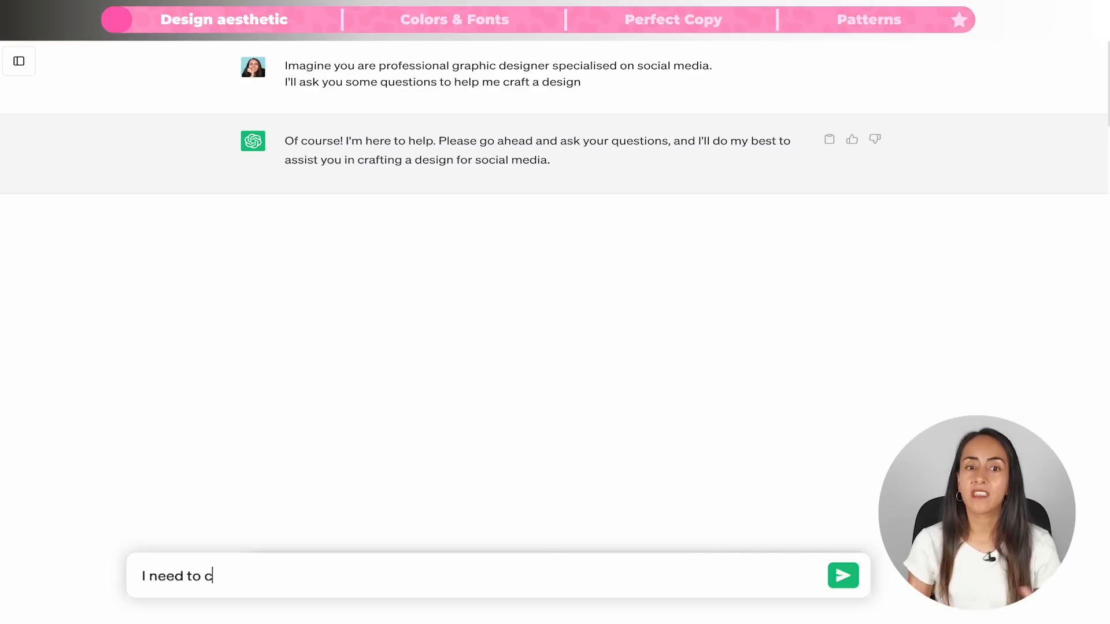
{"action": "type", "text": "reate an instagr"}
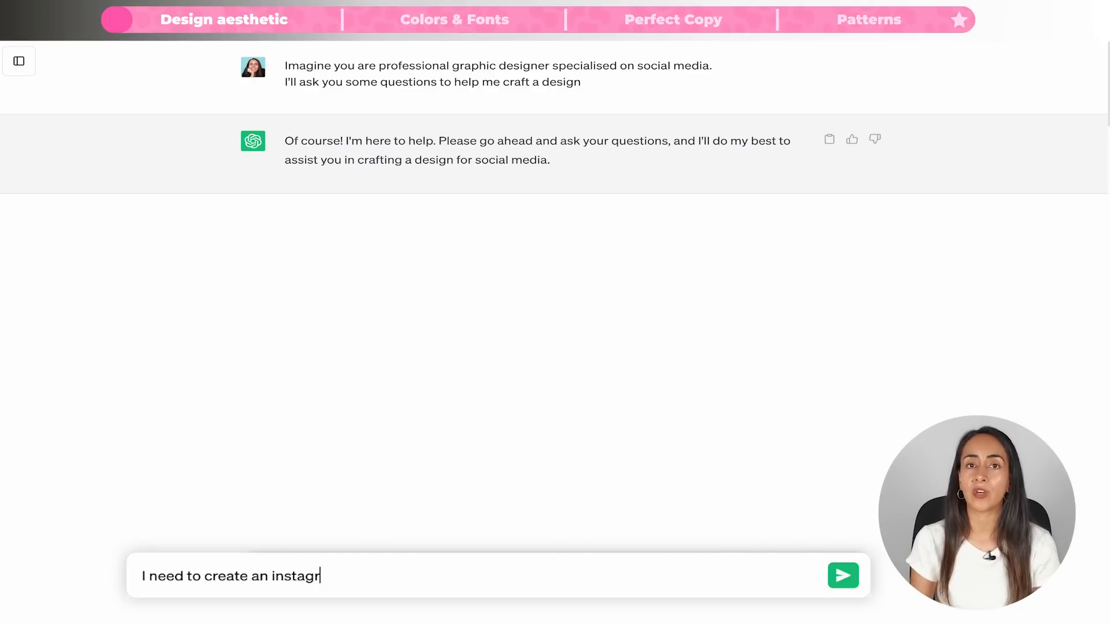
{"action": "type", "text": "am post for a yo"}
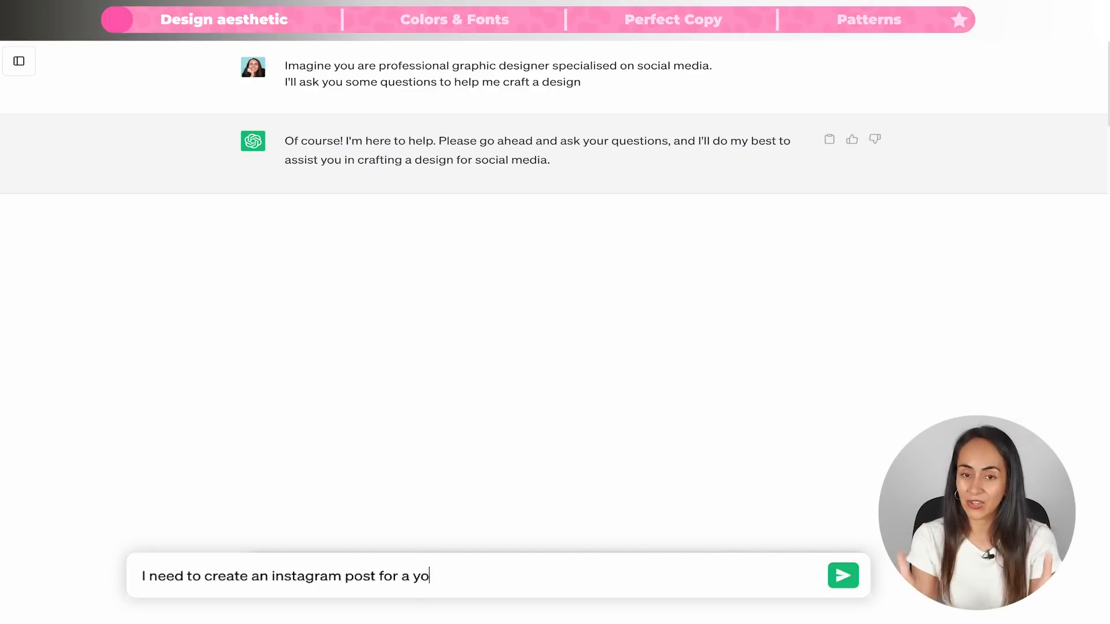
{"action": "type", "text": "ga teacher. She's"}
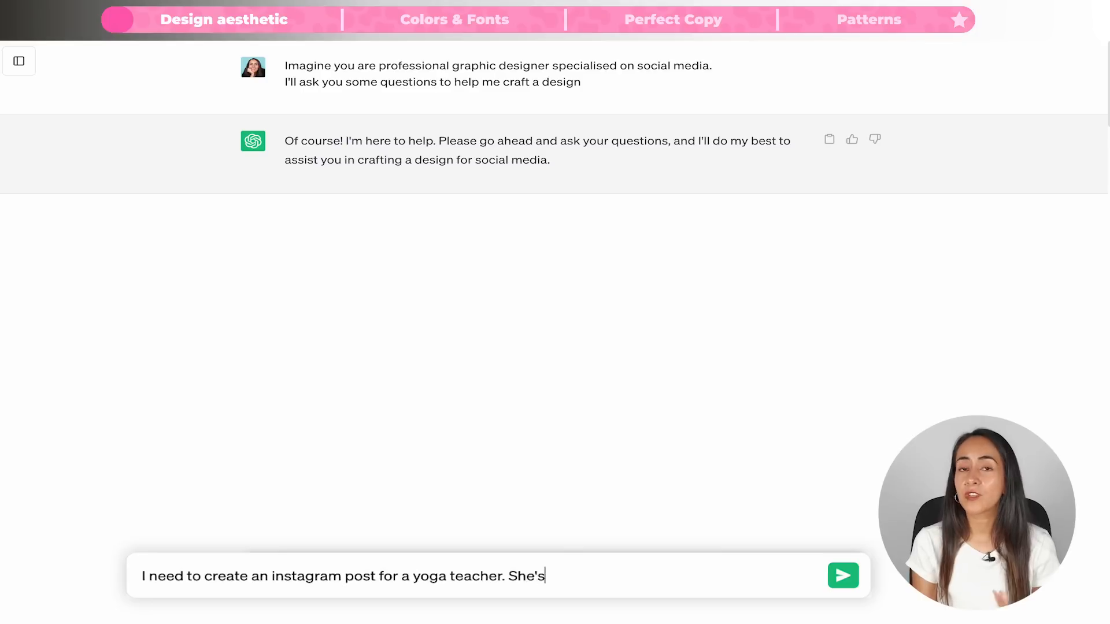
{"action": "type", "text": " into mindful"}
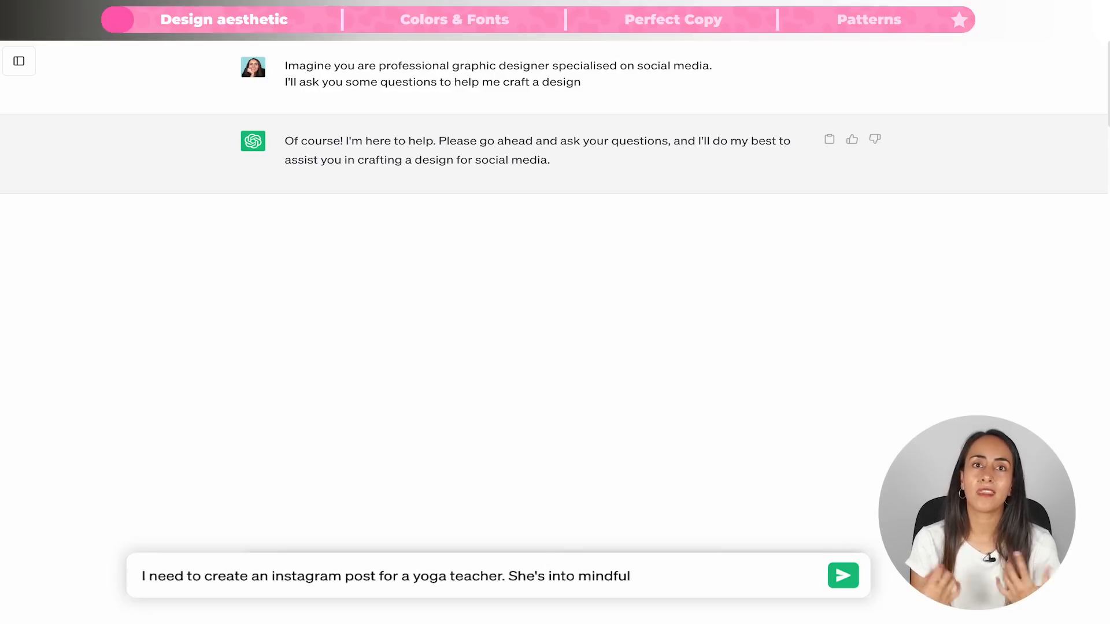
{"action": "type", "text": "ness and overall wel"}
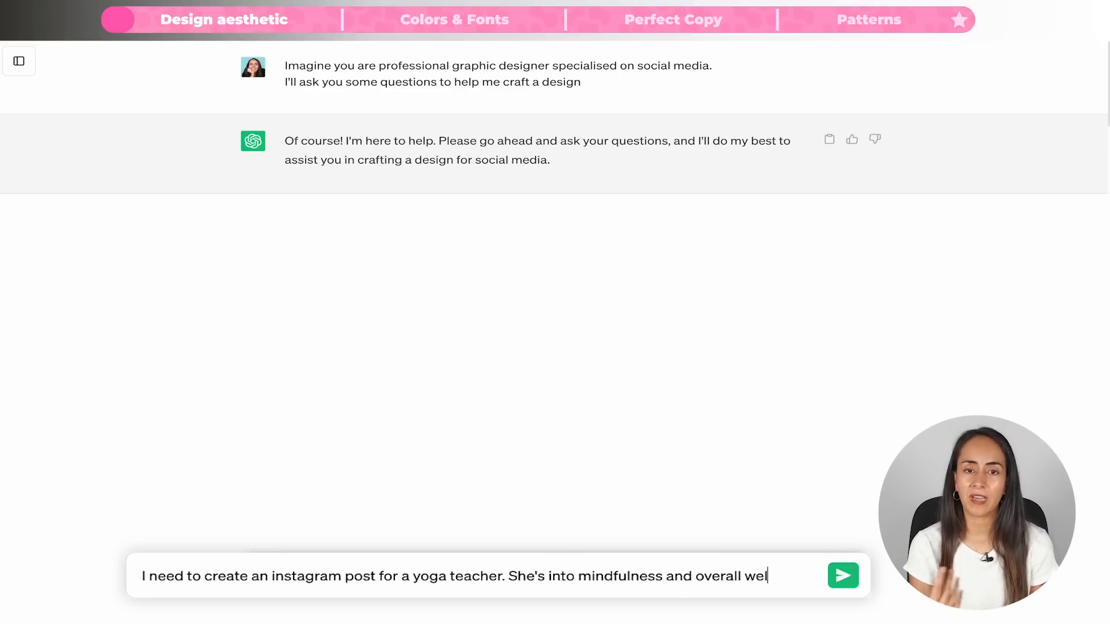
{"action": "type", "text": "lness. She want"}
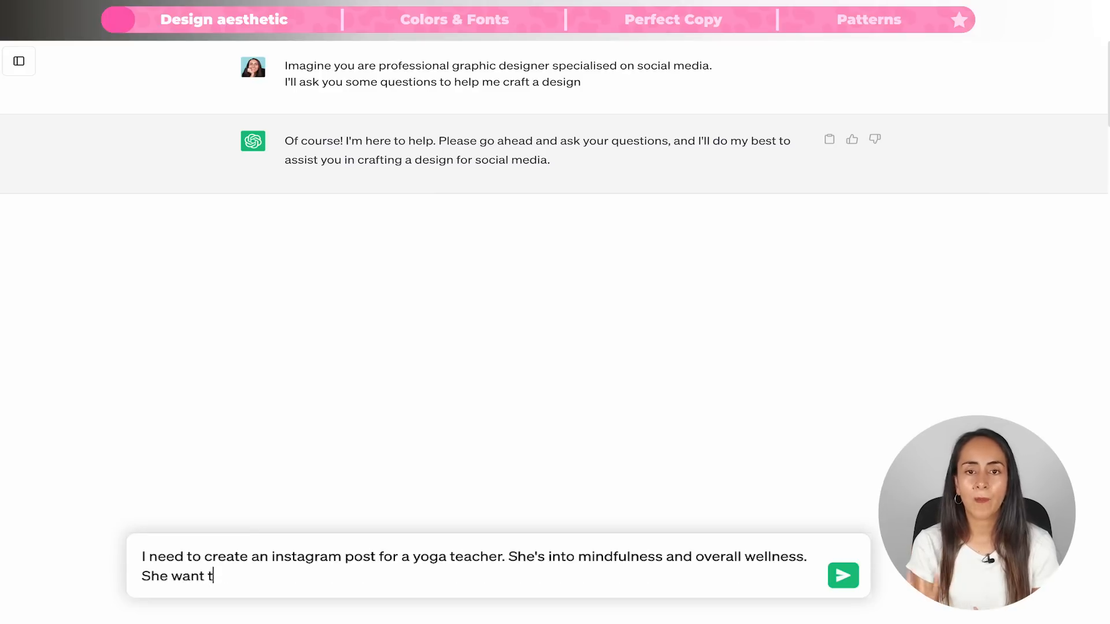
{"action": "type", "text": "s her image to look"}
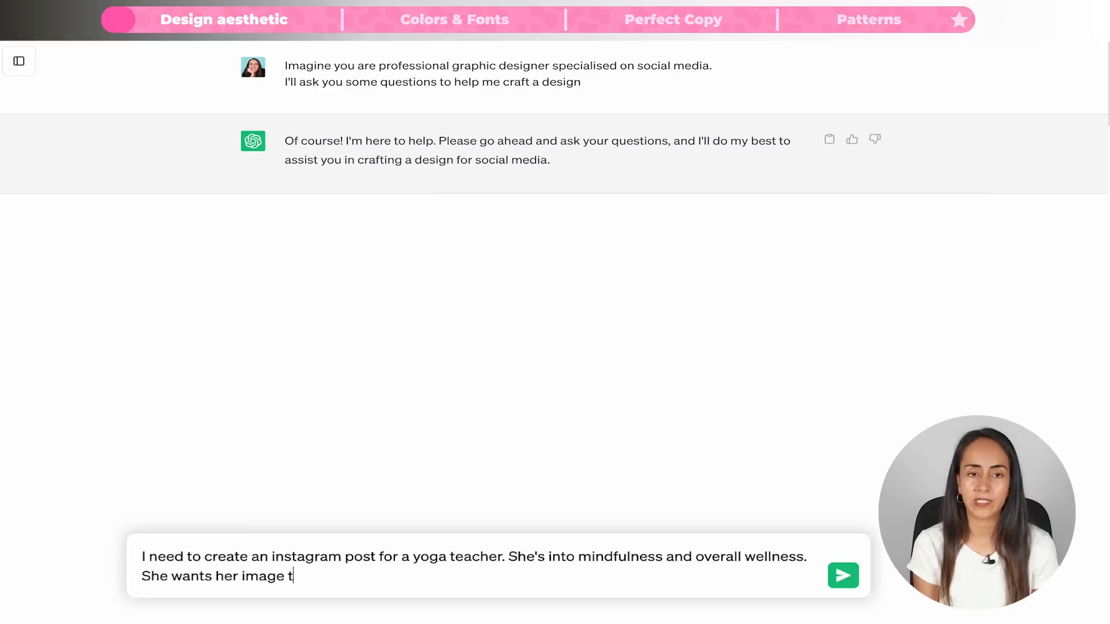
{"action": "type", "text": " fresh and tr"}
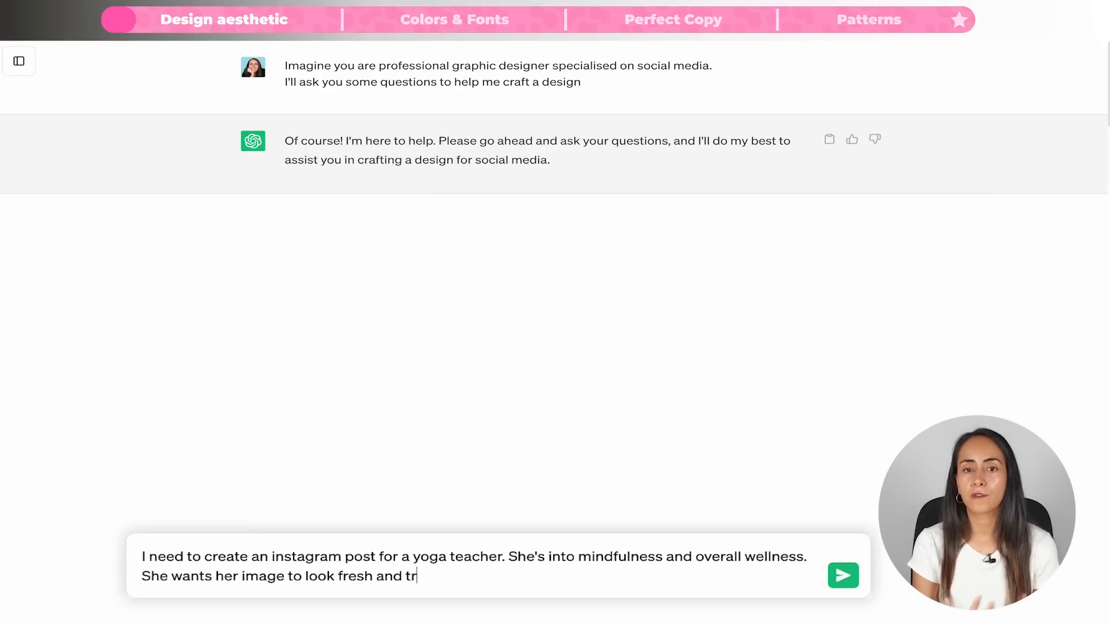
{"action": "type", "text": "endy. What des"}
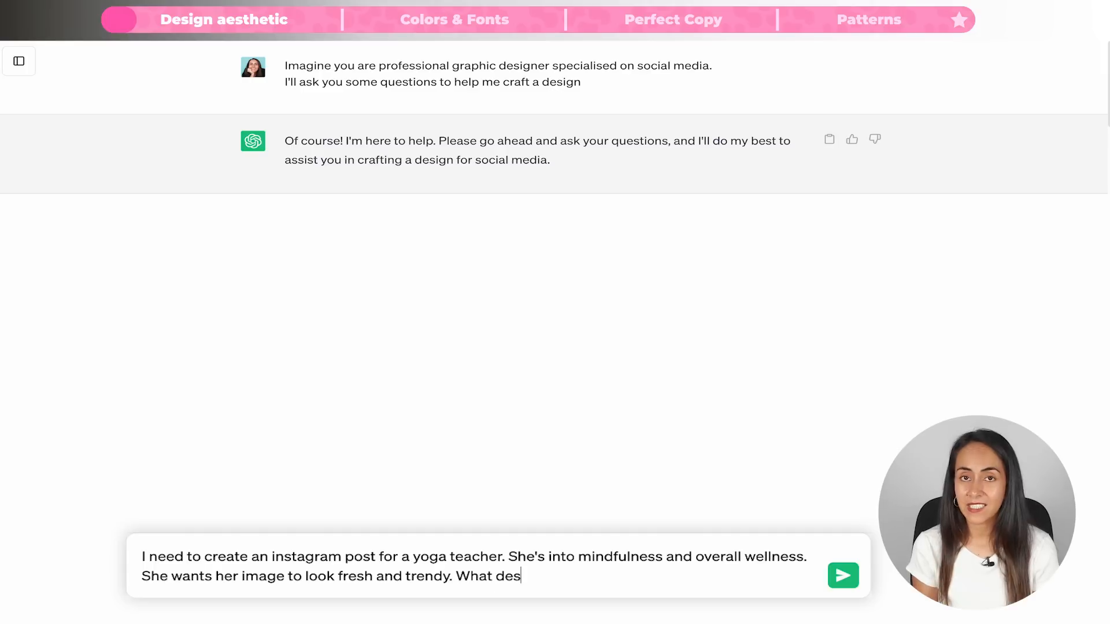
{"action": "type", "text": "ign aesthetic sh"}
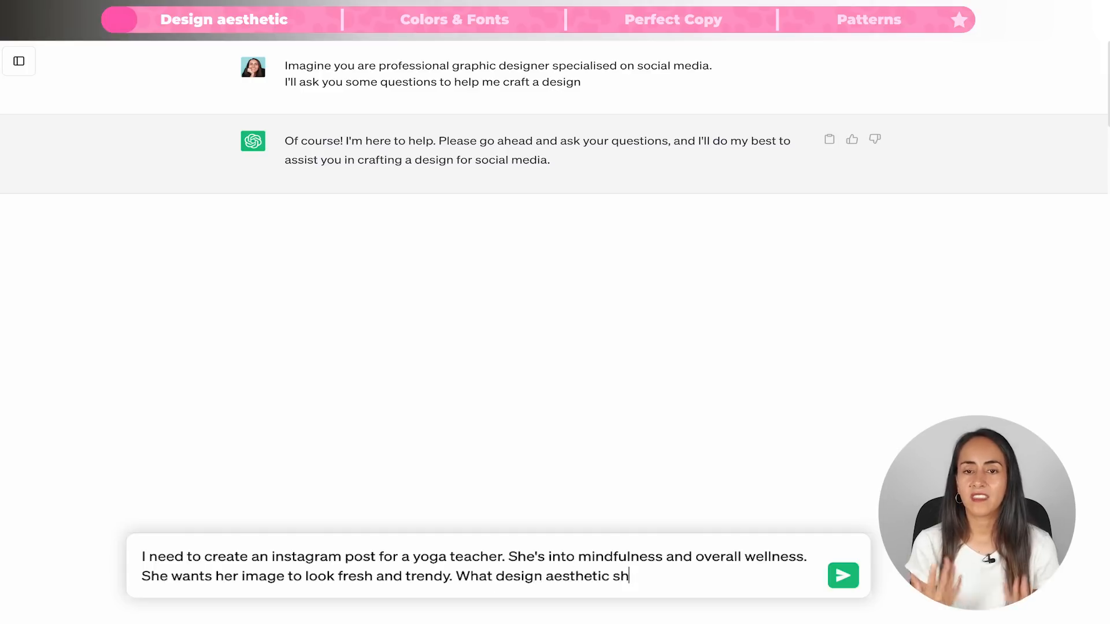
{"action": "type", "text": "ould I use?"}
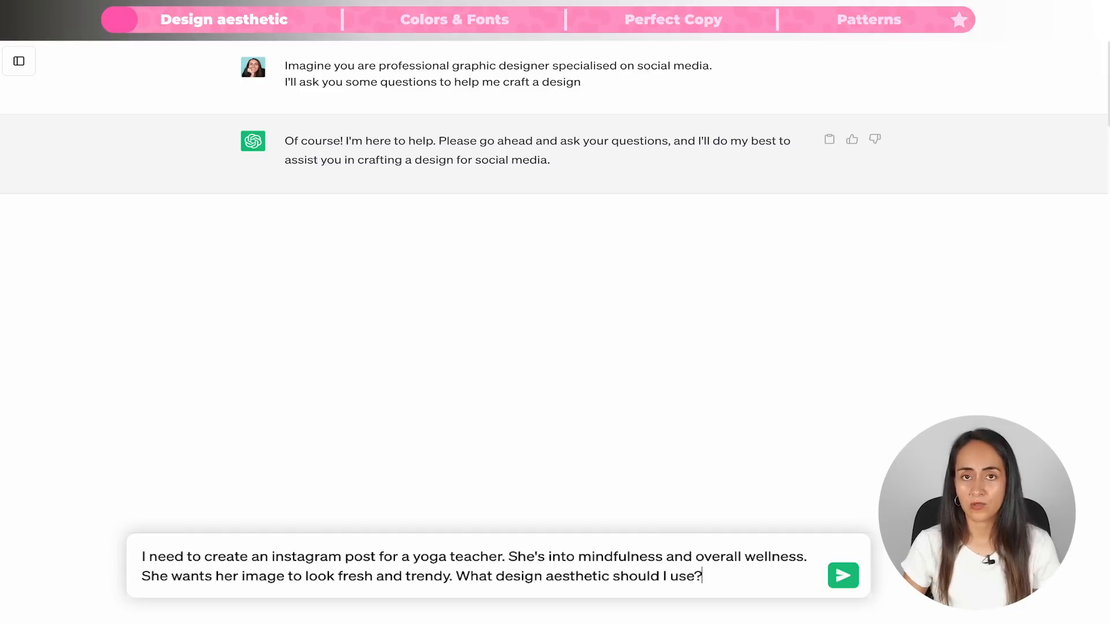
{"action": "left_click", "coordinate": [841, 575]}
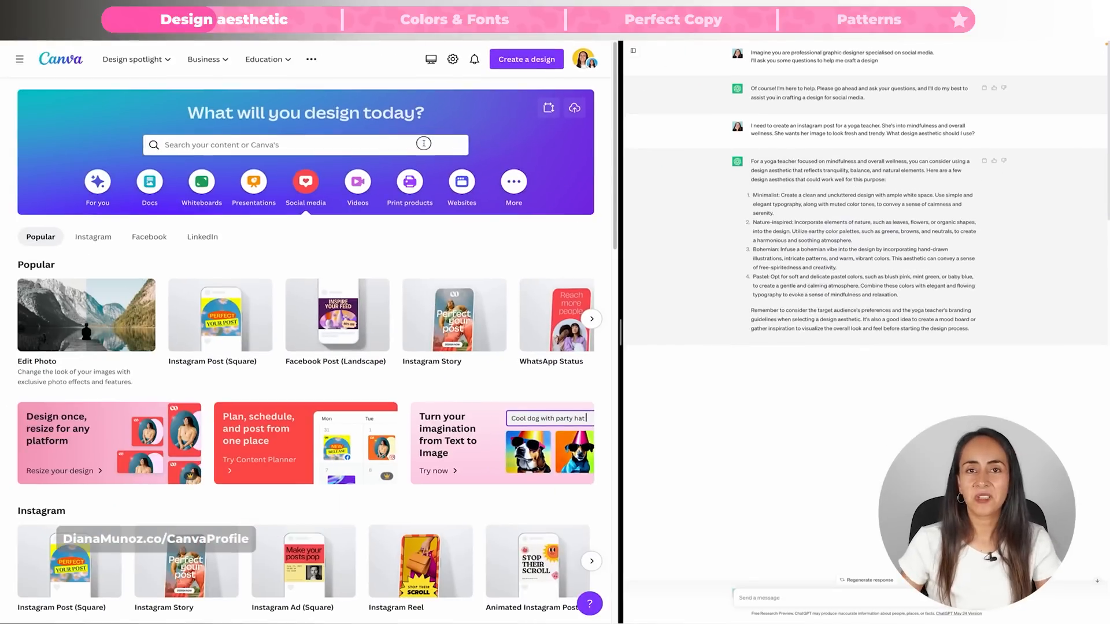
In Canva, search for "minimalist yoga instagram post" and browse the matching templates
{"action": "left_click", "coordinate": [424, 143]}
{"action": "type", "text": "minimalist "}
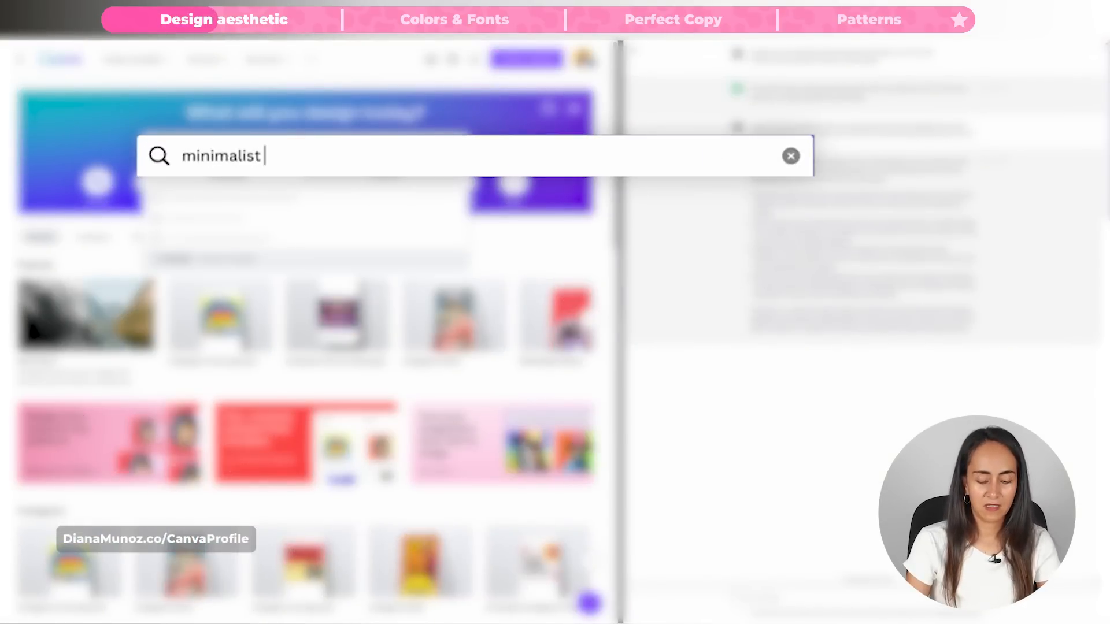
{"action": "type", "text": "yoga insta"}
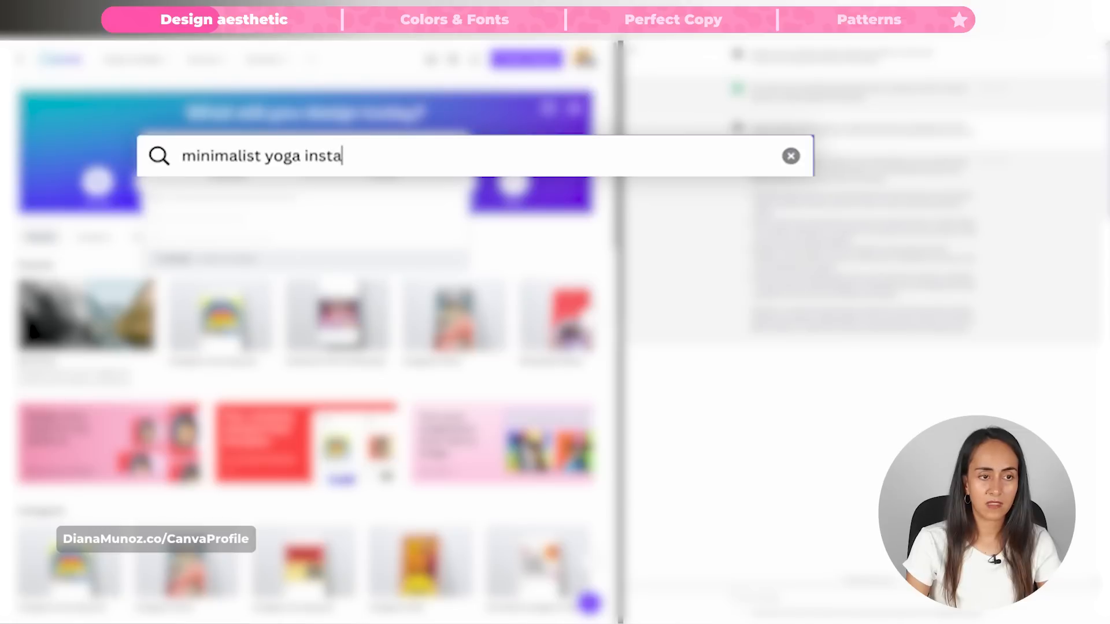
{"action": "type", "text": "gram post"}
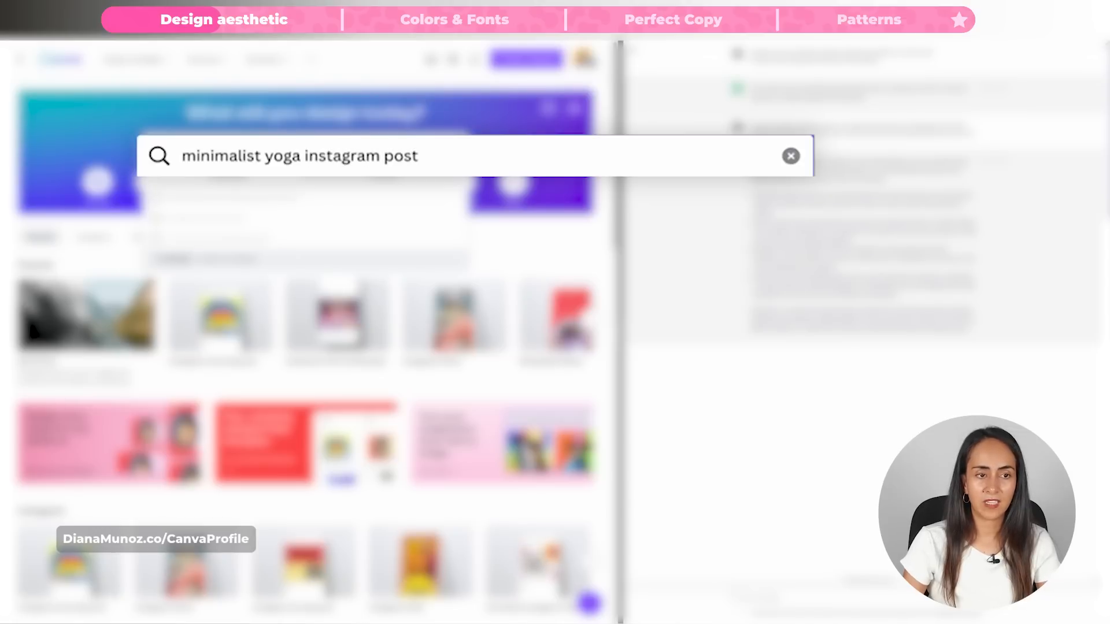
{"action": "key", "text": "Return"}
{"action": "left_click_drag", "start_coordinate": [615, 59], "coordinate": [616, 84]}
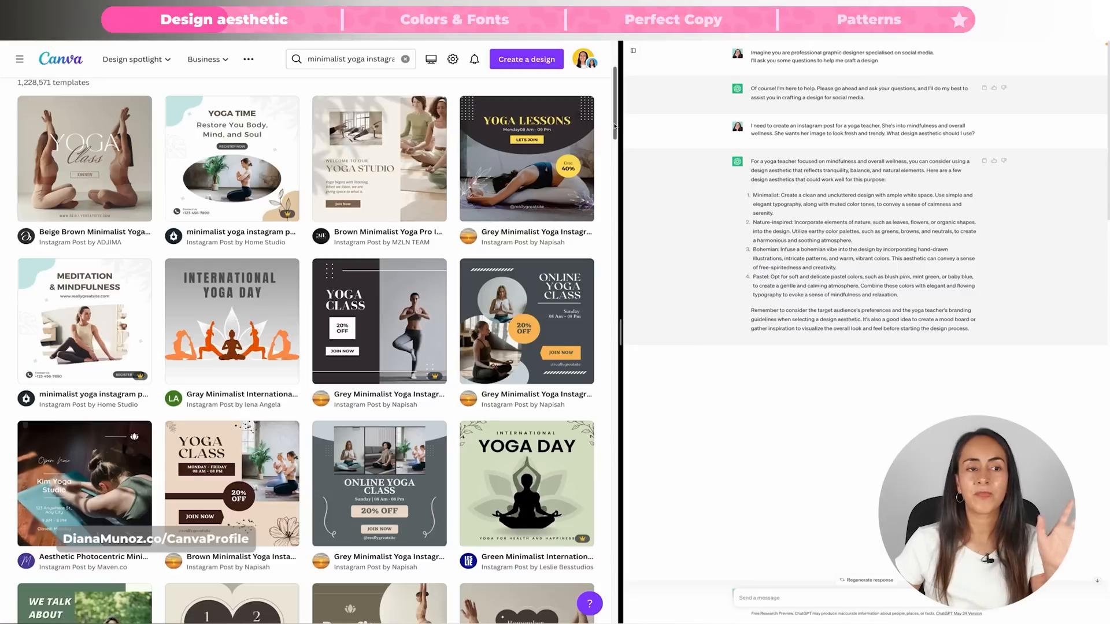
{"action": "left_click_drag", "start_coordinate": [616, 126], "coordinate": [615, 248]}
{"action": "scroll", "coordinate": [615, 276], "scroll_direction": "down", "scroll_amount": 2}
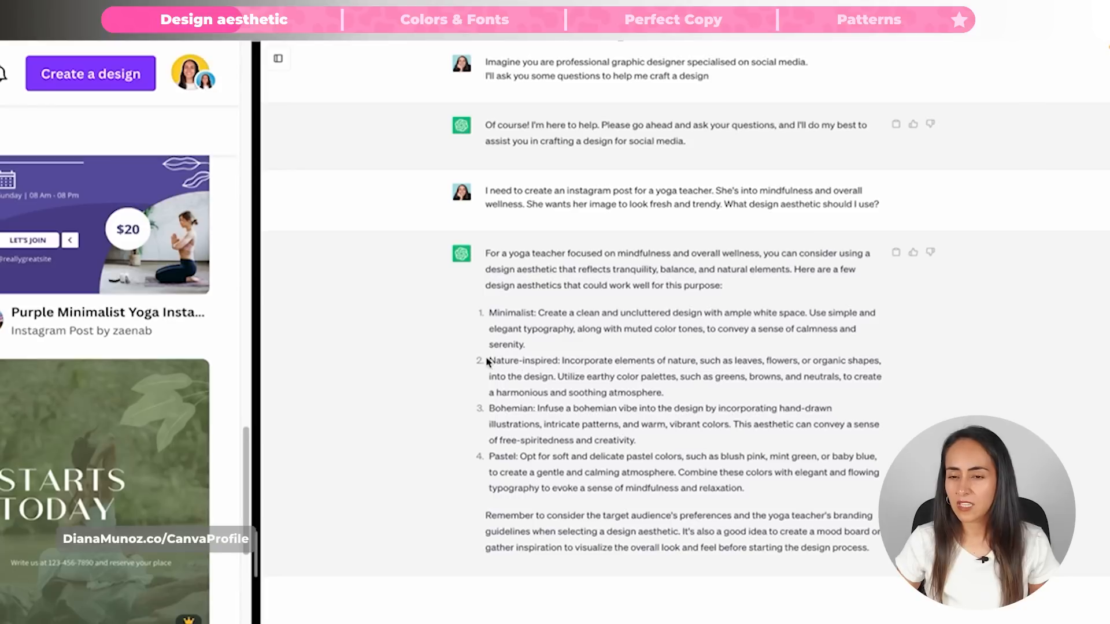
Copy "Nature-inspired" from the ChatGPT reply, search Canva for "Nature-inspired yoga instagram post" and browse the templates
{"action": "left_click_drag", "start_coordinate": [491, 362], "coordinate": [560, 362]}
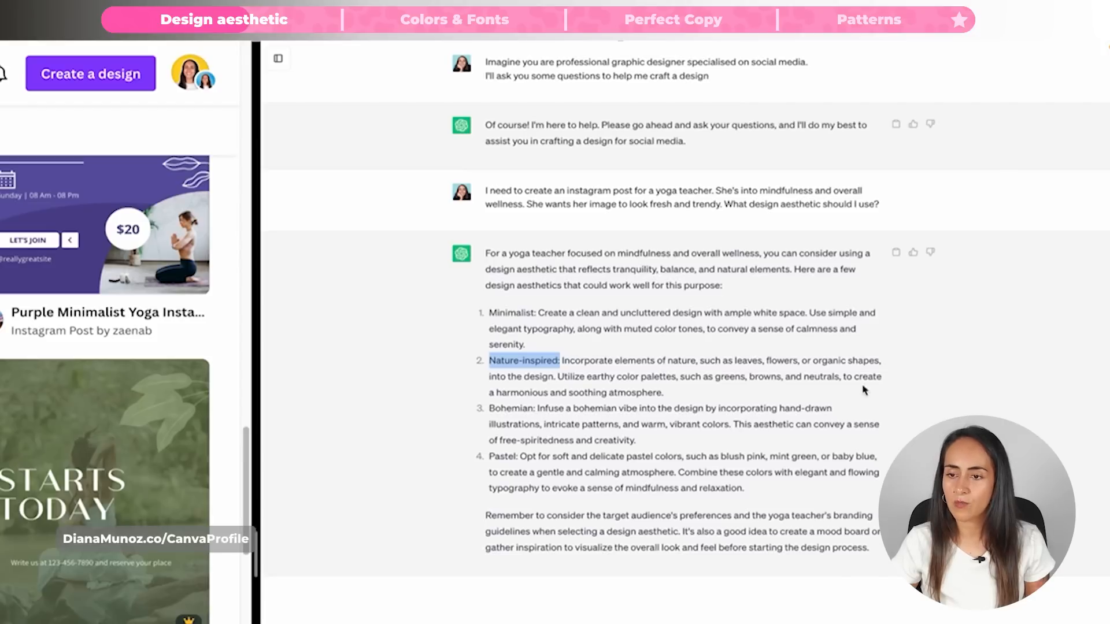
{"action": "right_click", "coordinate": [516, 363]}
{"action": "left_click", "coordinate": [530, 392]}
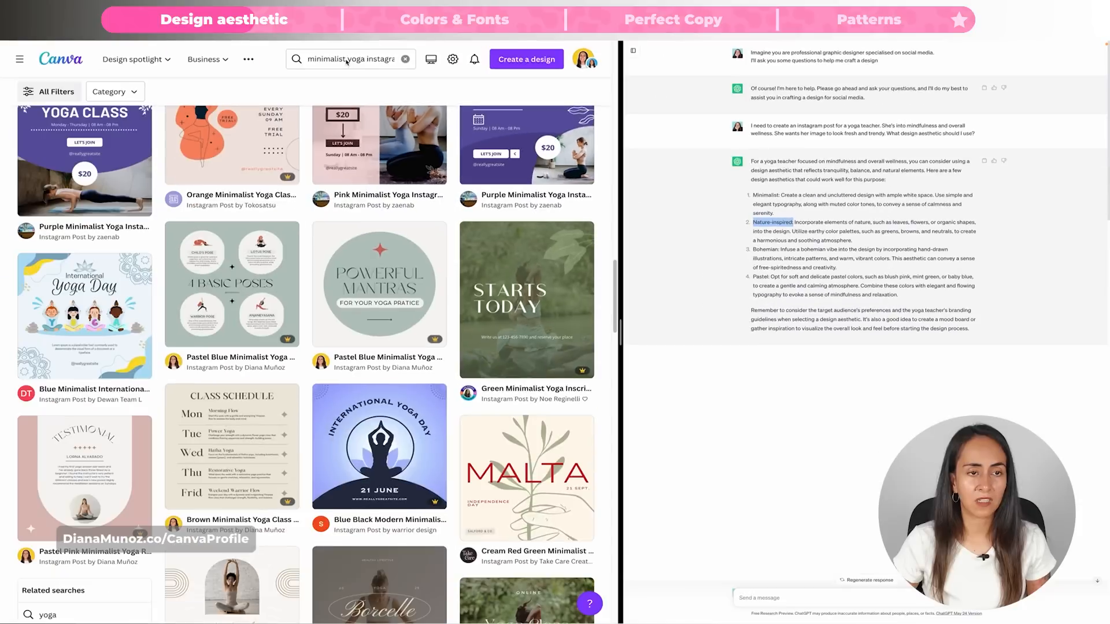
{"action": "left_click", "coordinate": [344, 58]}
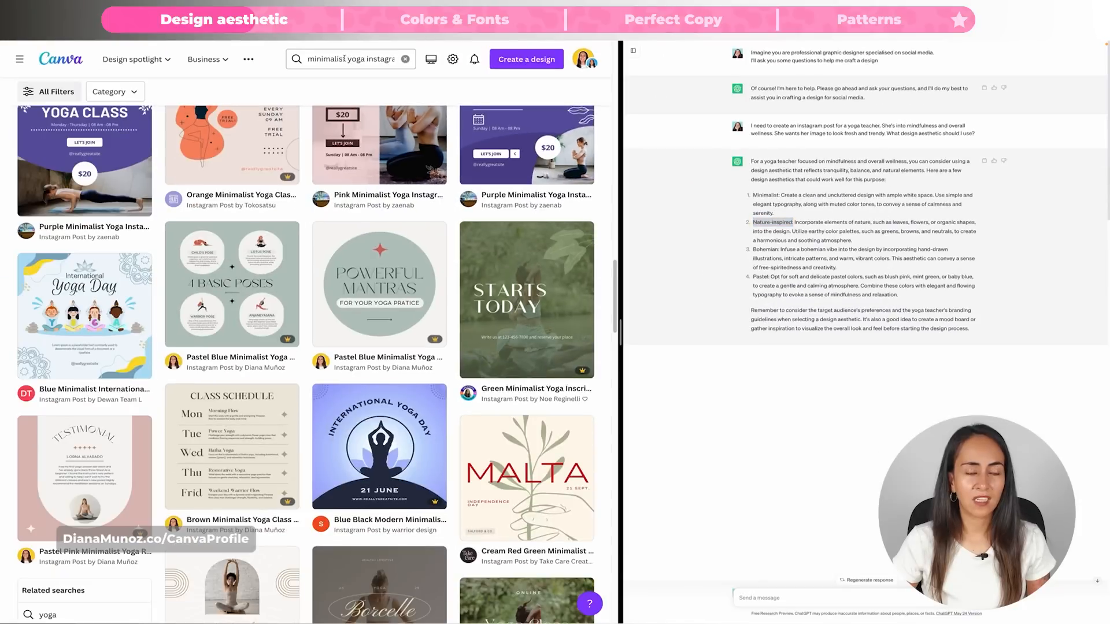
{"action": "double_click", "coordinate": [324, 58]}
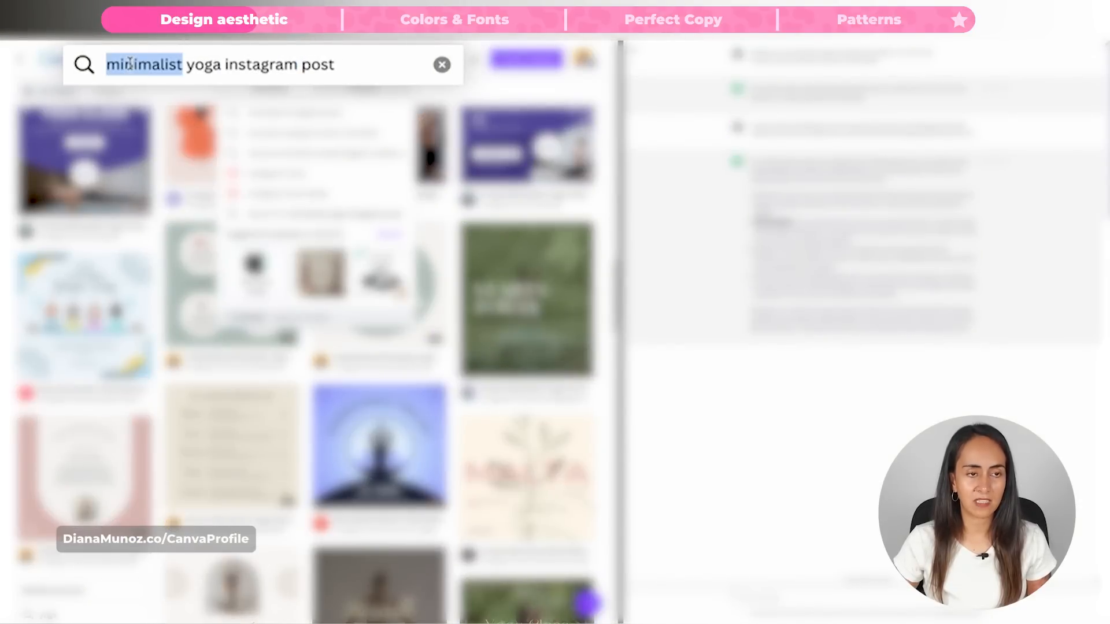
{"action": "key", "text": "ctrl+v"}
{"action": "key", "text": "BackSpace"}
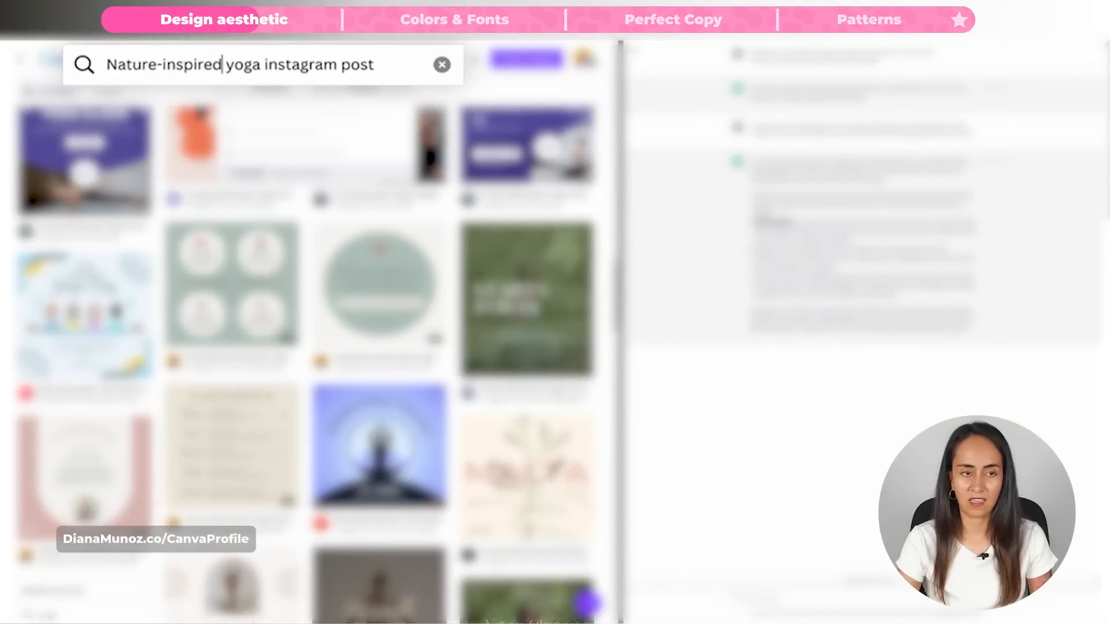
{"action": "key", "text": "Return"}
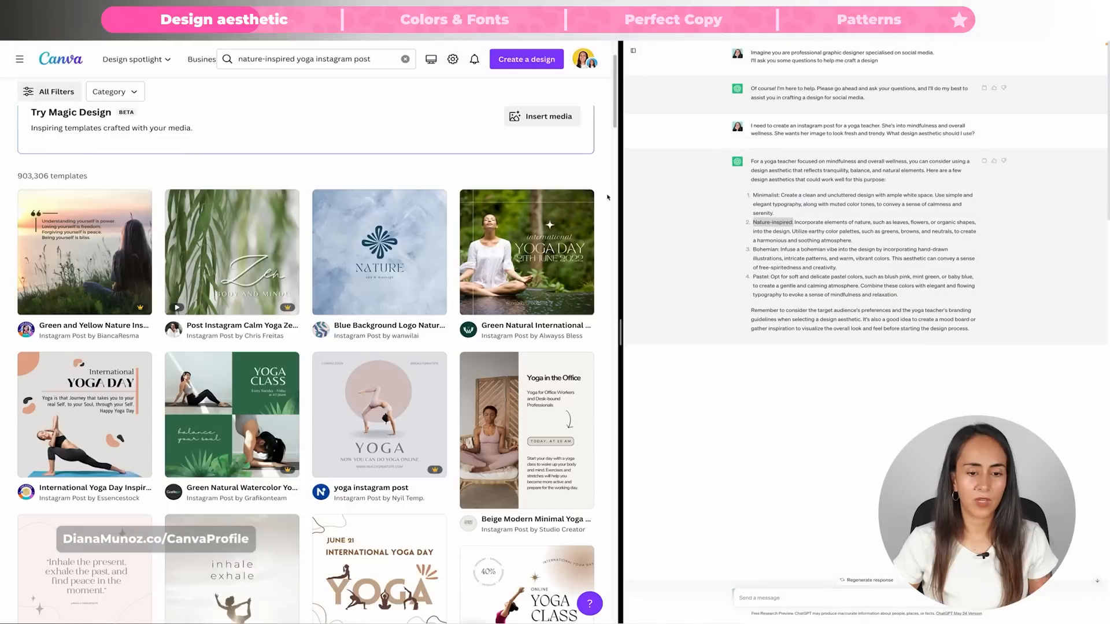
{"action": "scroll", "coordinate": [607, 197], "scroll_direction": "down", "scroll_amount": 4}
{"action": "scroll", "coordinate": [608, 198], "scroll_direction": "down", "scroll_amount": 5}
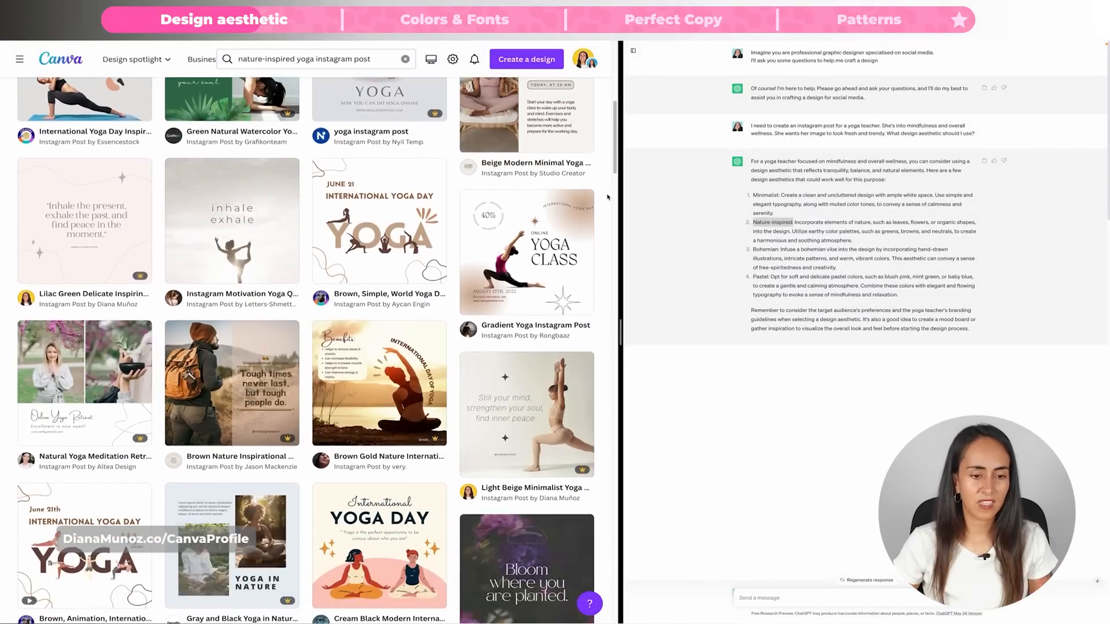
{"action": "scroll", "coordinate": [606, 209], "scroll_direction": "down", "scroll_amount": 8}
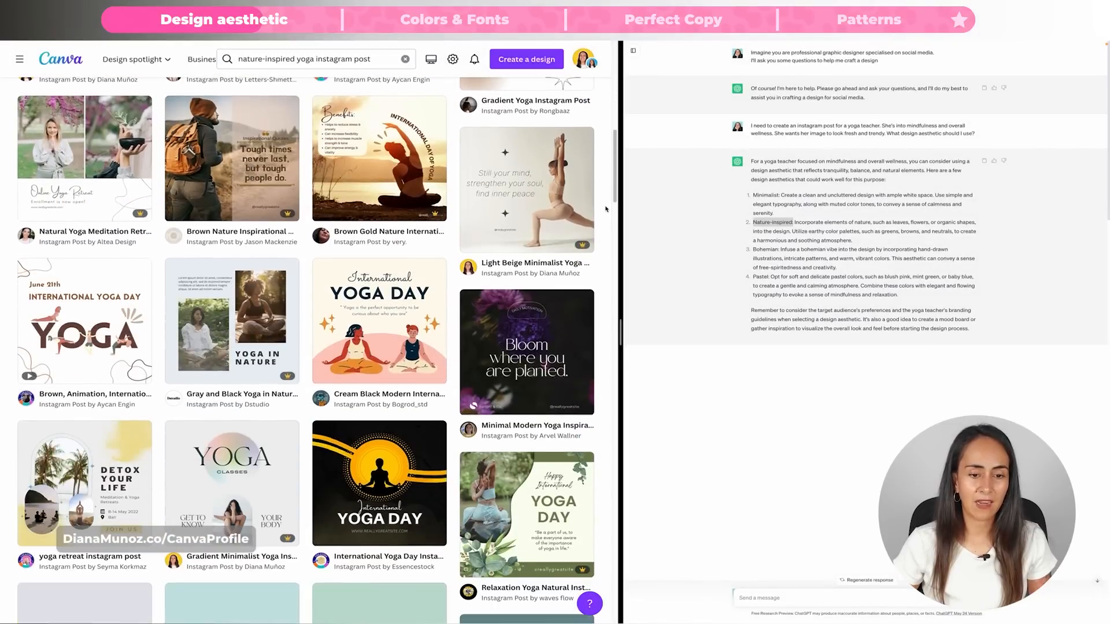
{"action": "scroll", "coordinate": [605, 208], "scroll_direction": "down", "scroll_amount": 8}
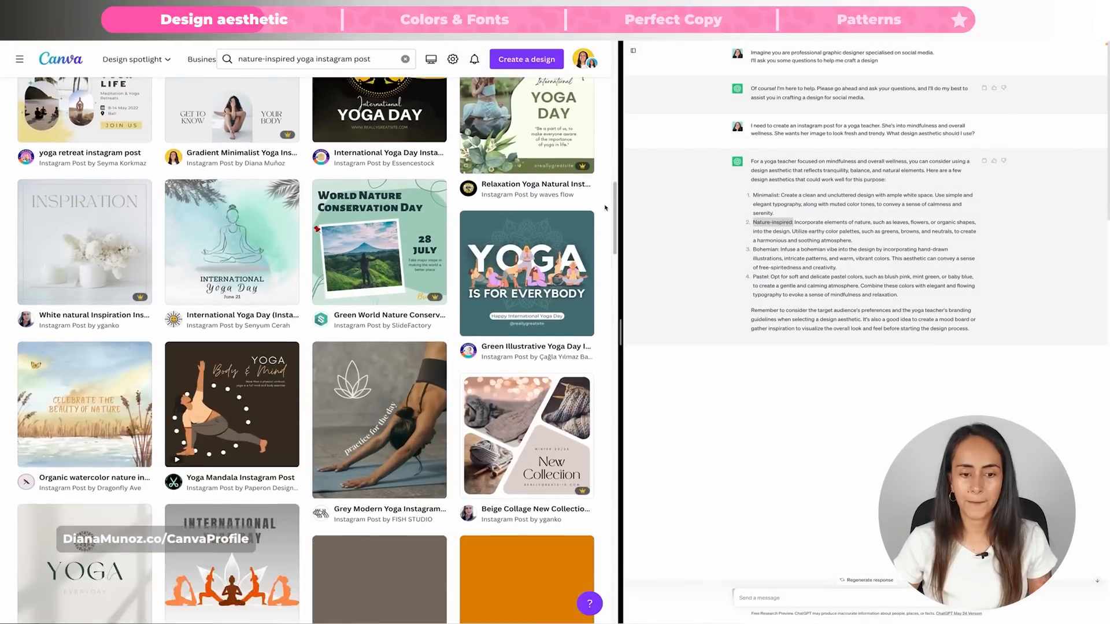
{"action": "scroll", "coordinate": [605, 209], "scroll_direction": "down", "scroll_amount": 4}
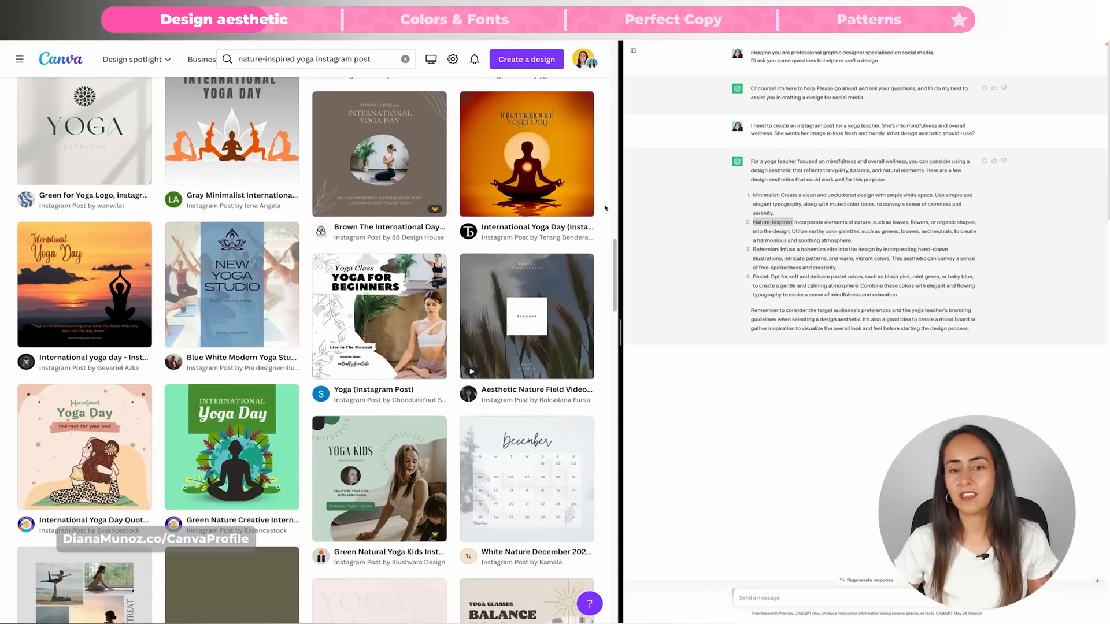
{"action": "scroll", "coordinate": [605, 209], "scroll_direction": "down", "scroll_amount": 2}
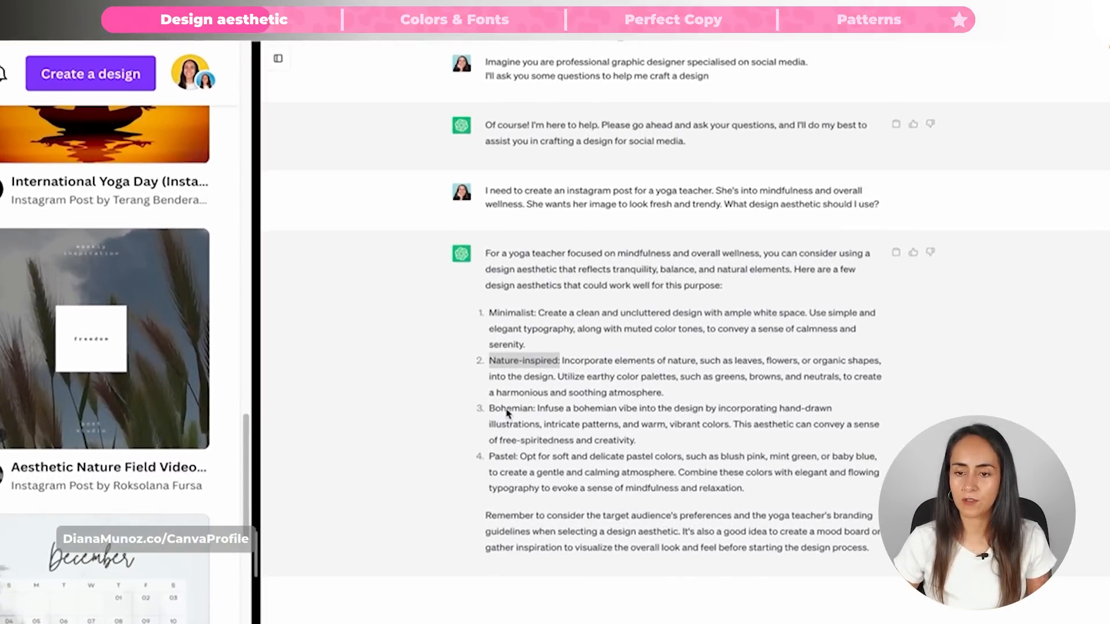
Copy "Bohemian" from the ChatGPT reply, search Canva for "Bohemian yoga instagram post" and browse the templates
{"action": "right_click", "coordinate": [507, 412]}
{"action": "left_click", "coordinate": [569, 476]}
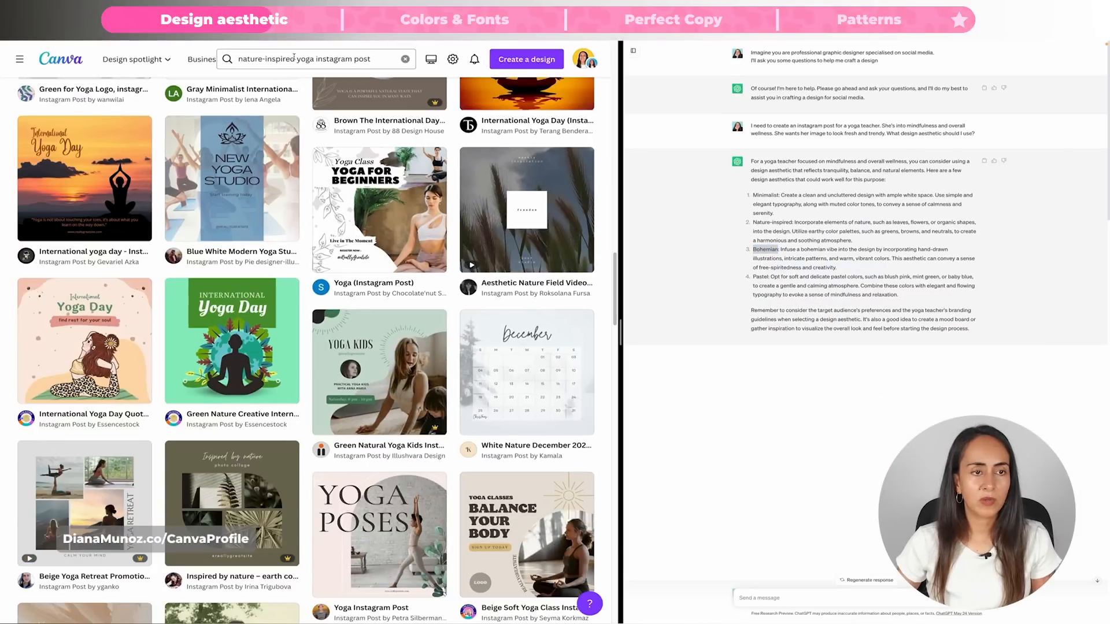
{"action": "left_click_drag", "start_coordinate": [293, 59], "coordinate": [240, 59]}
{"action": "key", "text": "ctrl+v"}
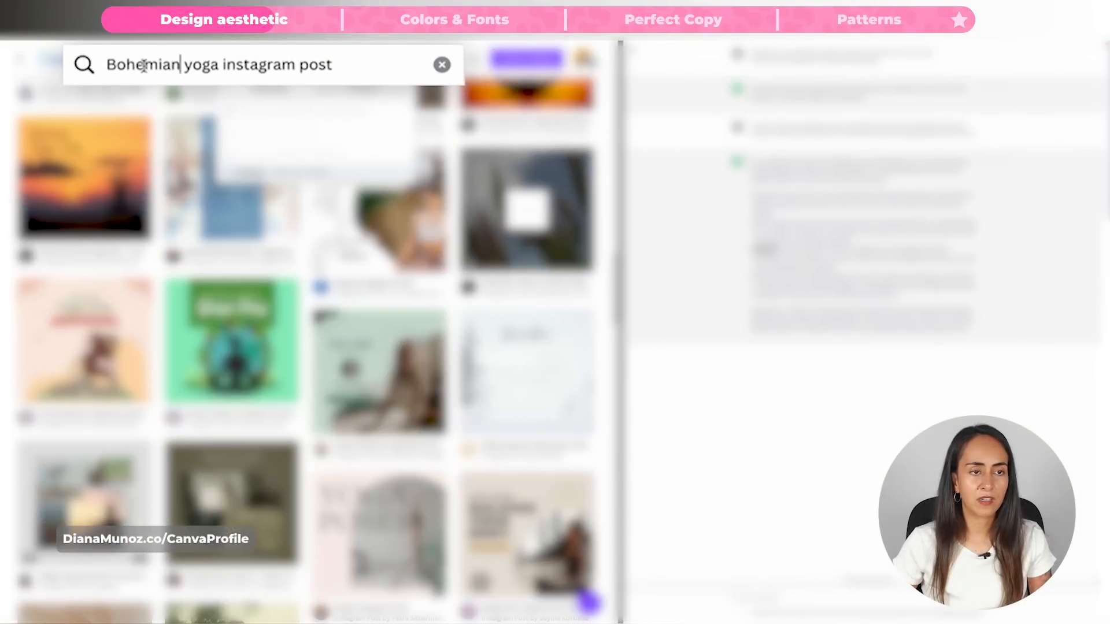
{"action": "key", "text": "Return"}
{"action": "scroll", "coordinate": [613, 135], "scroll_direction": "down", "scroll_amount": 7}
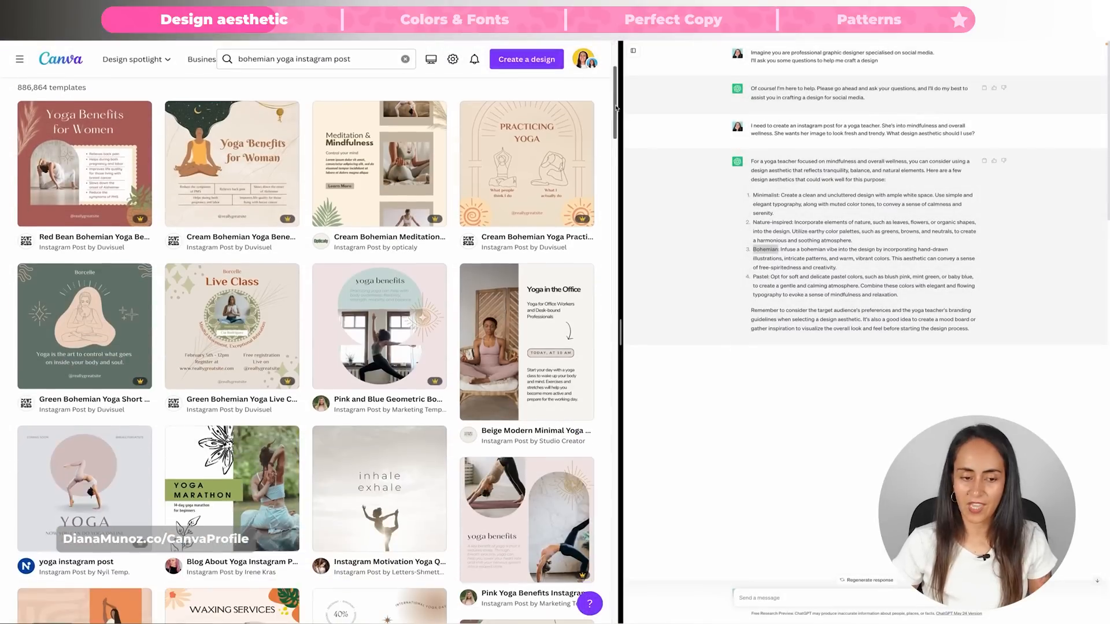
{"action": "left_click_drag", "start_coordinate": [614, 135], "coordinate": [621, 246]}
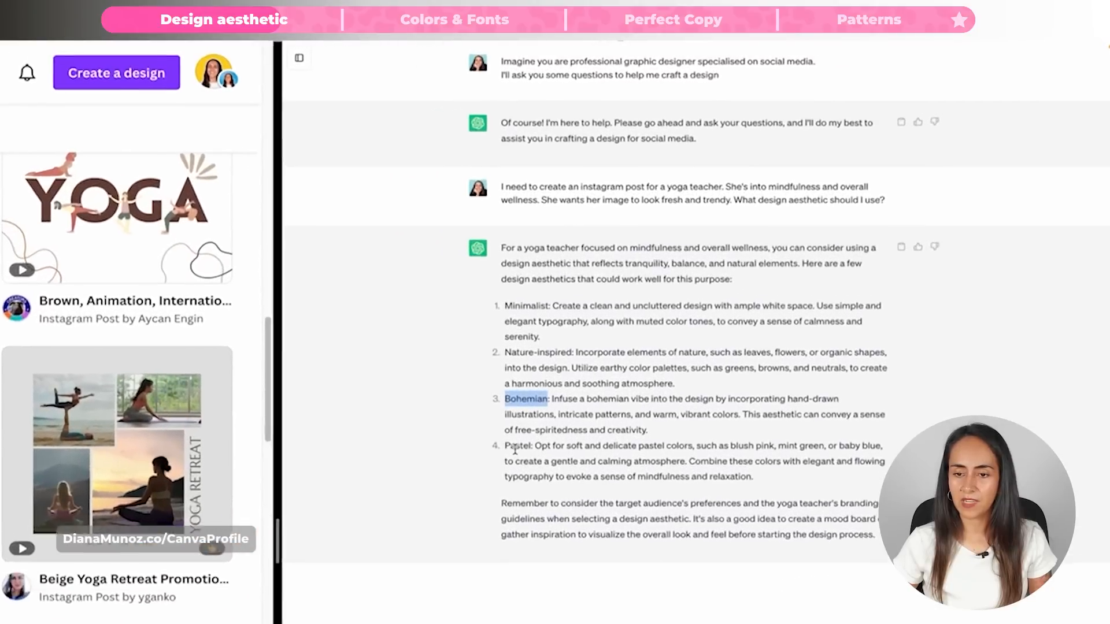
Copy "Pastel" from the ChatGPT reply, search Canva for "Pastel yoga instagram post" and browse the templates
{"action": "double_click", "coordinate": [759, 277]}
{"action": "right_click", "coordinate": [500, 460]}
{"action": "left_click", "coordinate": [520, 488]}
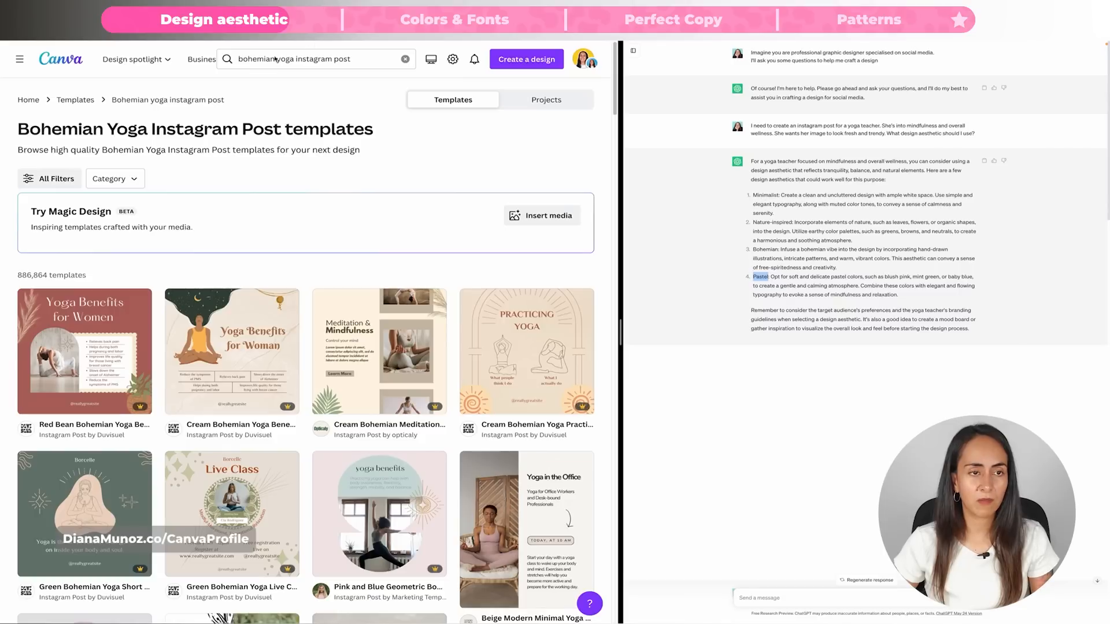
{"action": "double_click", "coordinate": [258, 59]}
{"action": "key", "text": "ctrl+v"}
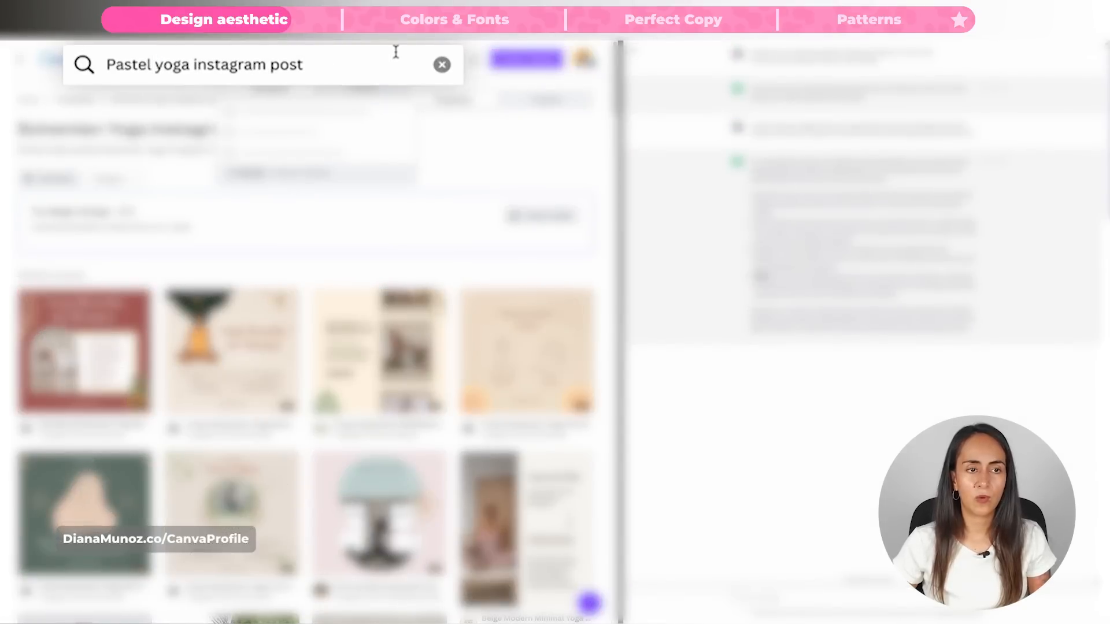
{"action": "key", "text": "Return"}
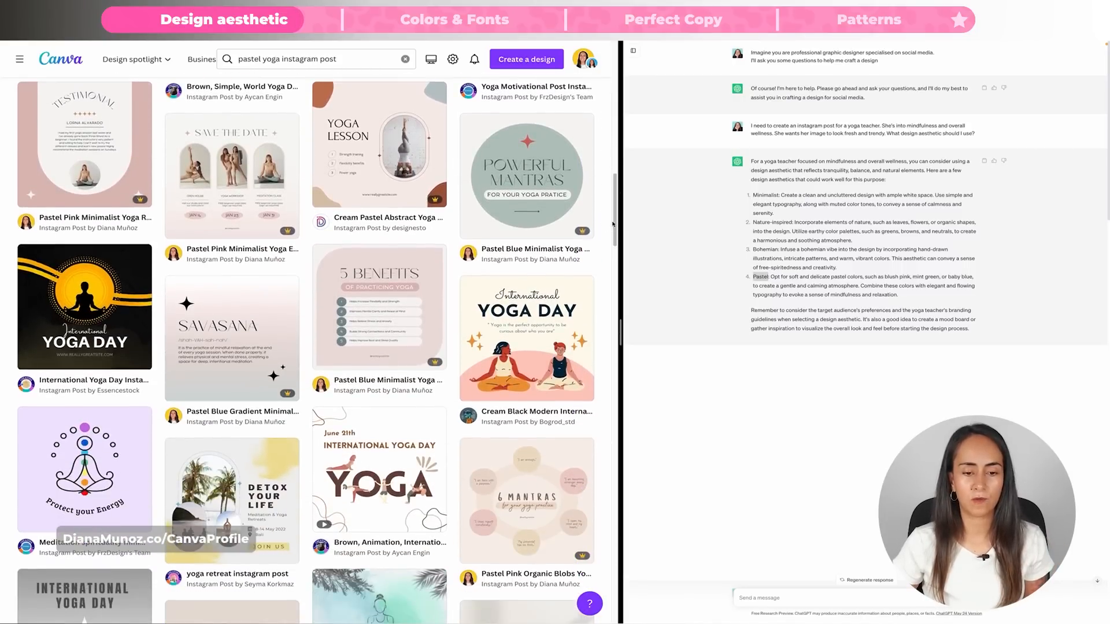
Copy "Minimalist" from the ChatGPT reply, search Canva for "minimalist yoga instagram post" and browse the templates
{"action": "double_click", "coordinate": [764, 196]}
{"action": "right_click", "coordinate": [763, 196]}
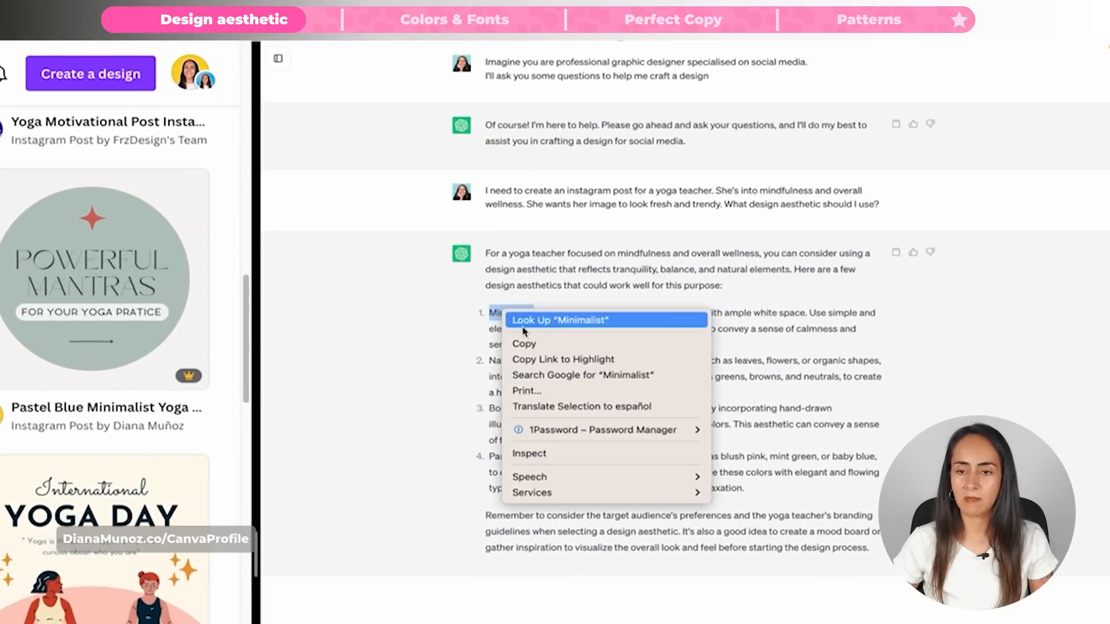
{"action": "left_click", "coordinate": [524, 343]}
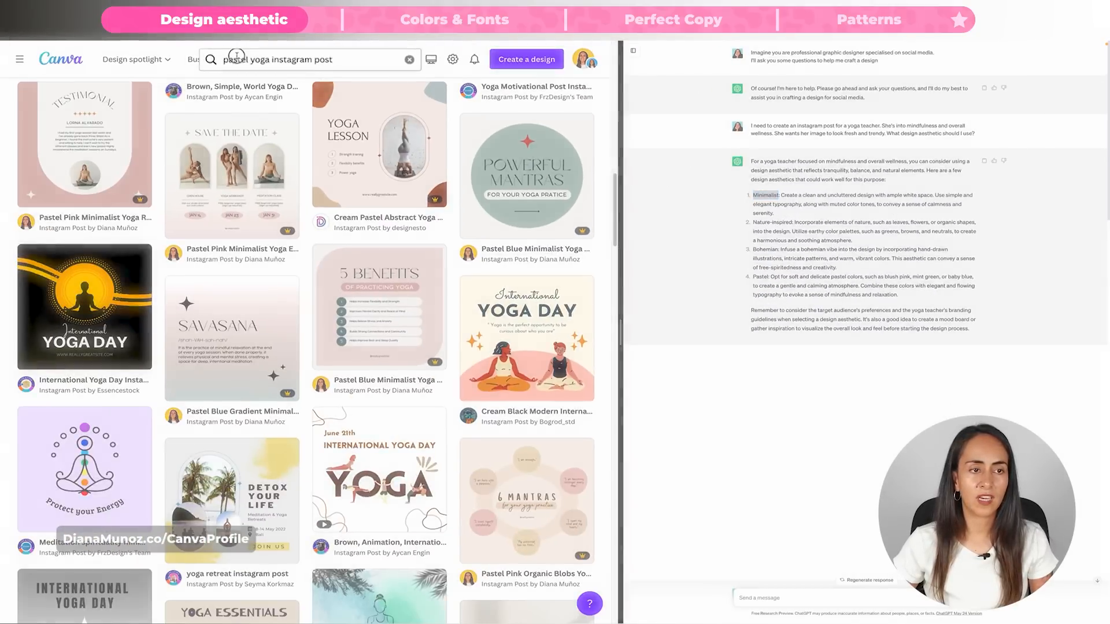
{"action": "double_click", "coordinate": [236, 58]}
{"action": "key", "text": "Return"}
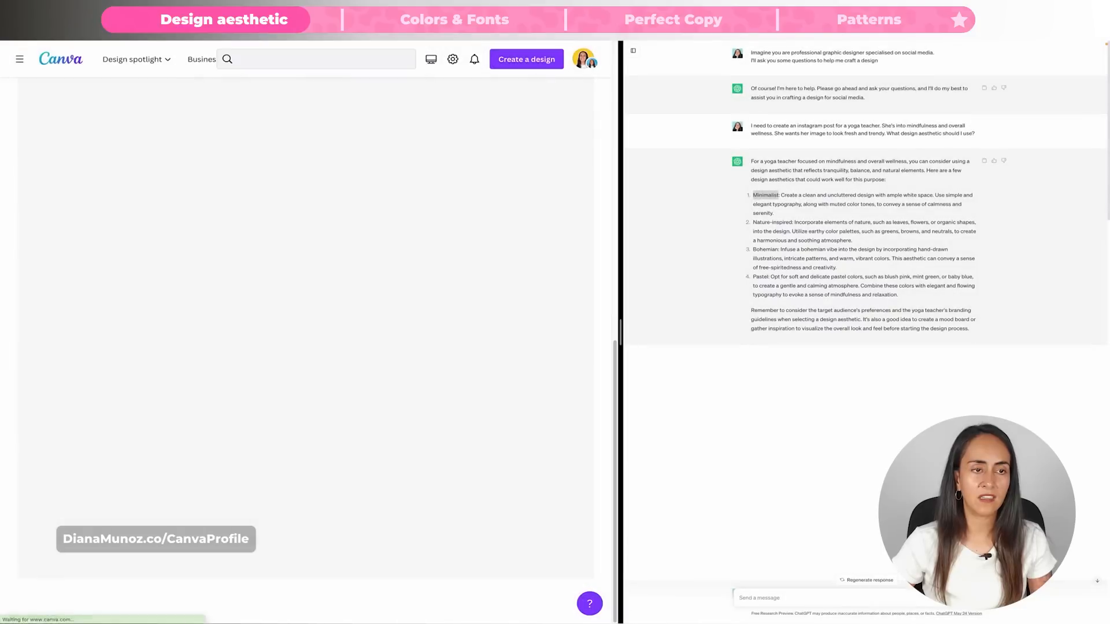
{"action": "scroll", "coordinate": [612, 109], "scroll_direction": "down", "scroll_amount": 5}
{"action": "left_click_drag", "start_coordinate": [611, 108], "coordinate": [613, 295]}
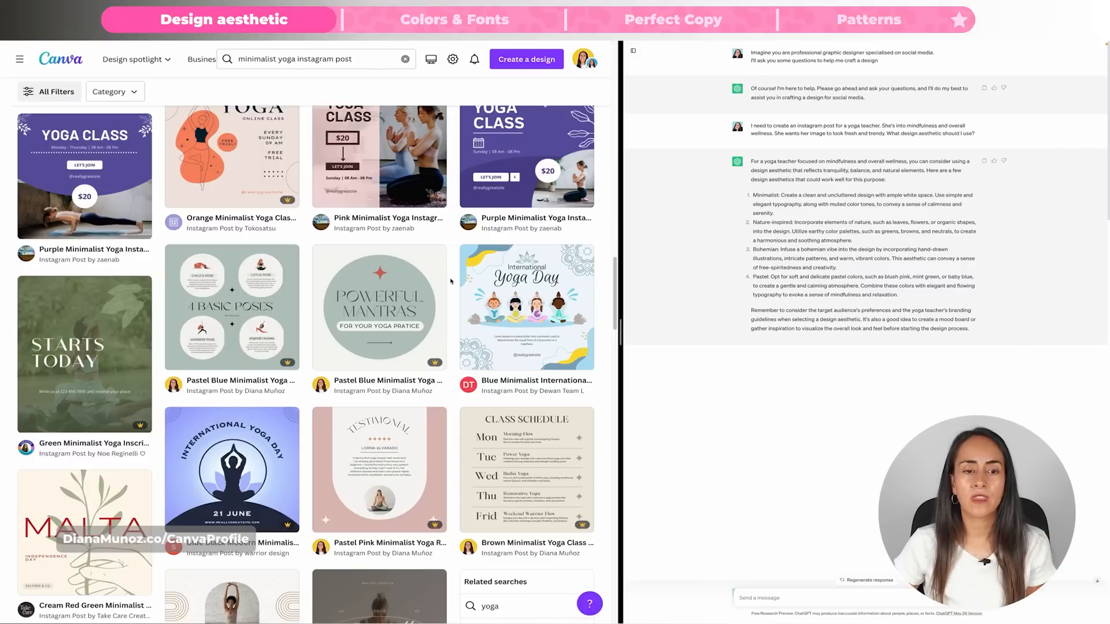
Open the "Powerful Mantras" Pastel Blue Minimalist Yoga Carousel Instagram Post template for customizing
{"action": "left_click", "coordinate": [377, 305]}
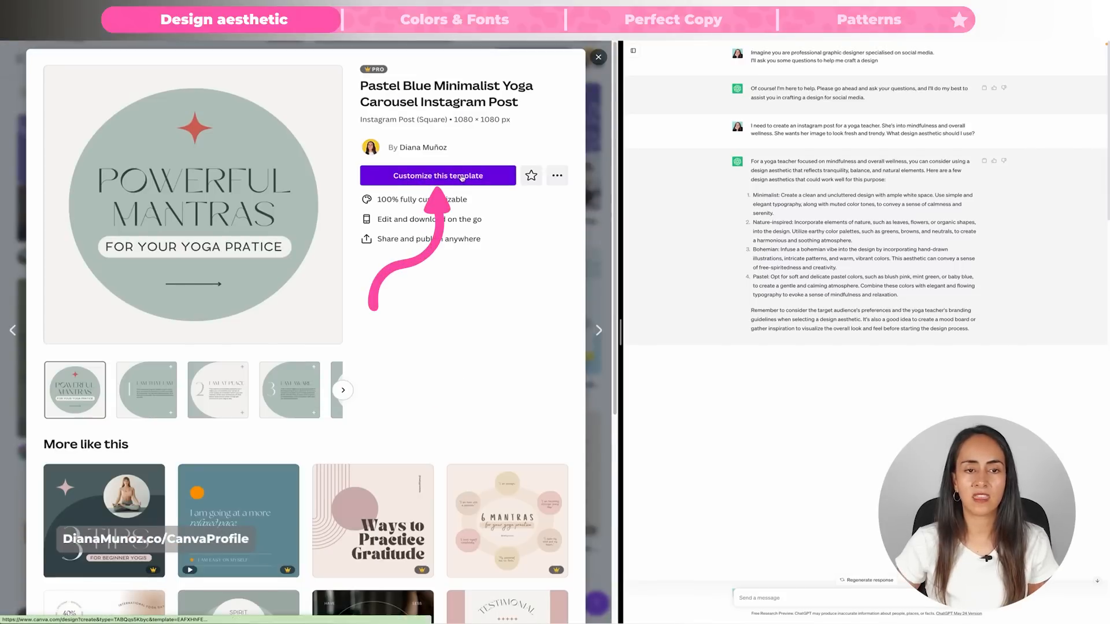
{"action": "left_click", "coordinate": [462, 176]}
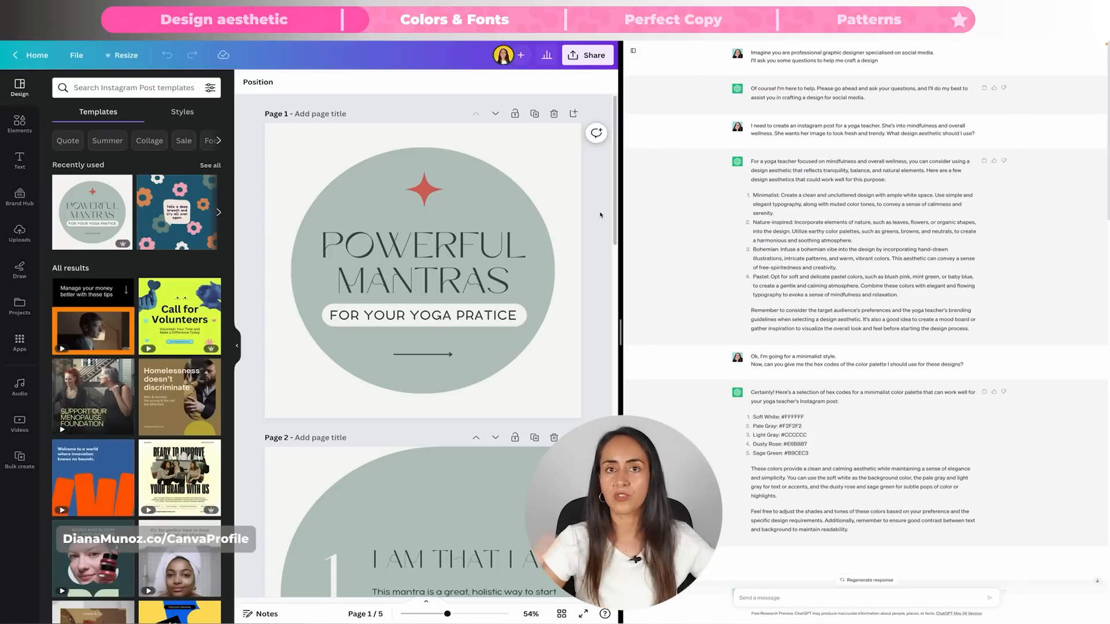
Add a blank page after the "Powerful Mantras" page and move it to the start of the design
{"action": "left_click", "coordinate": [237, 345]}
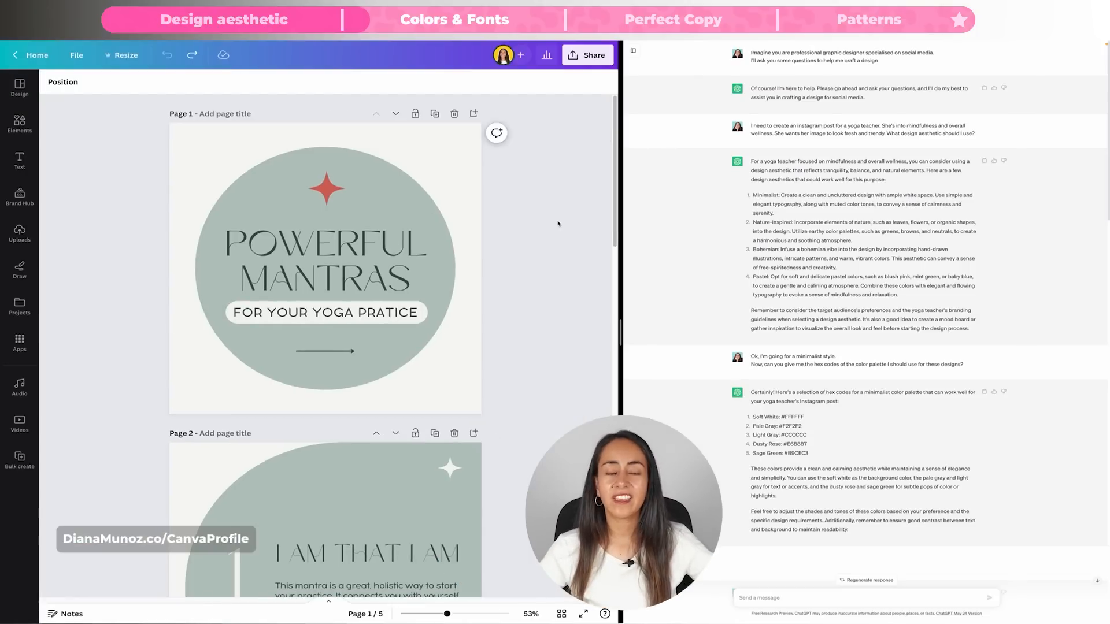
{"action": "left_click", "coordinate": [474, 113]}
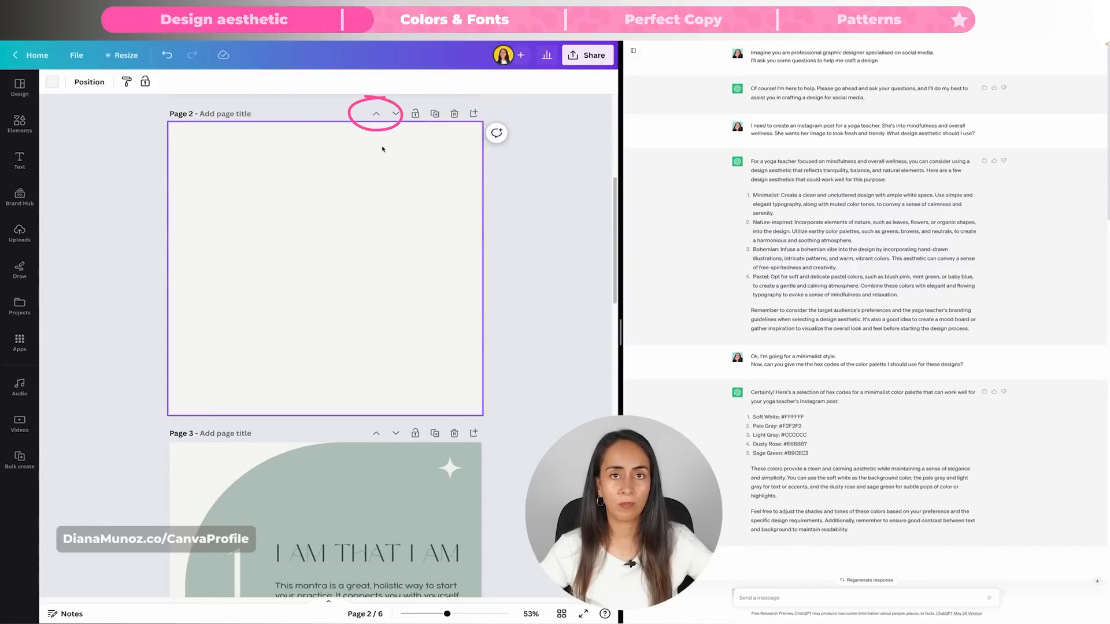
{"action": "left_click", "coordinate": [375, 114]}
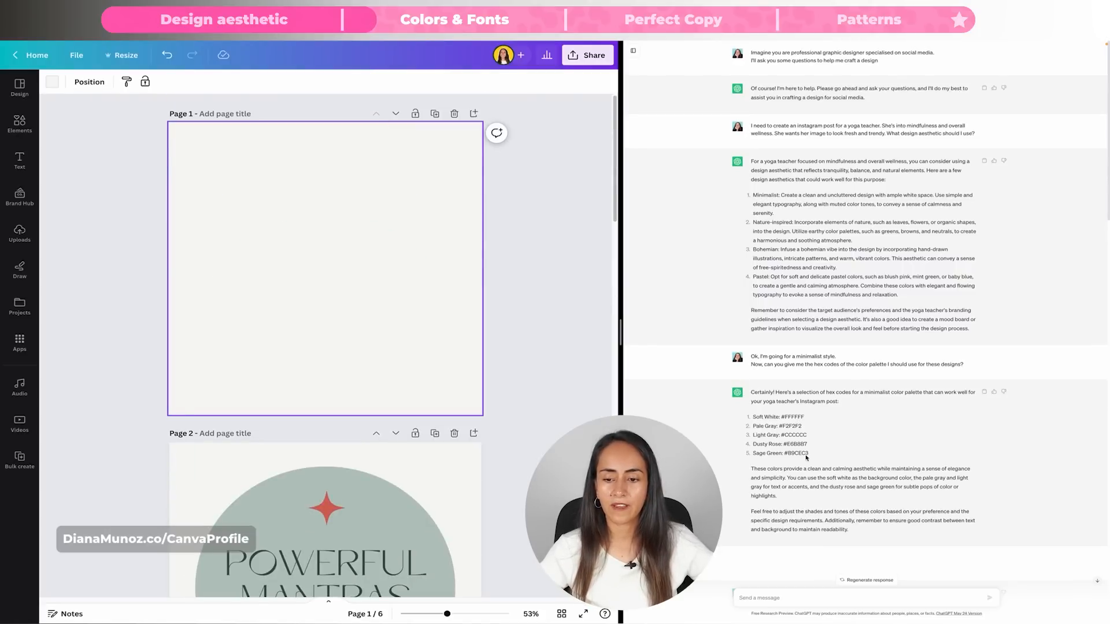
Add a circle near the upper-left corner of the blank first page and duplicate it to make five equal circles
{"action": "left_click", "coordinate": [19, 123]}
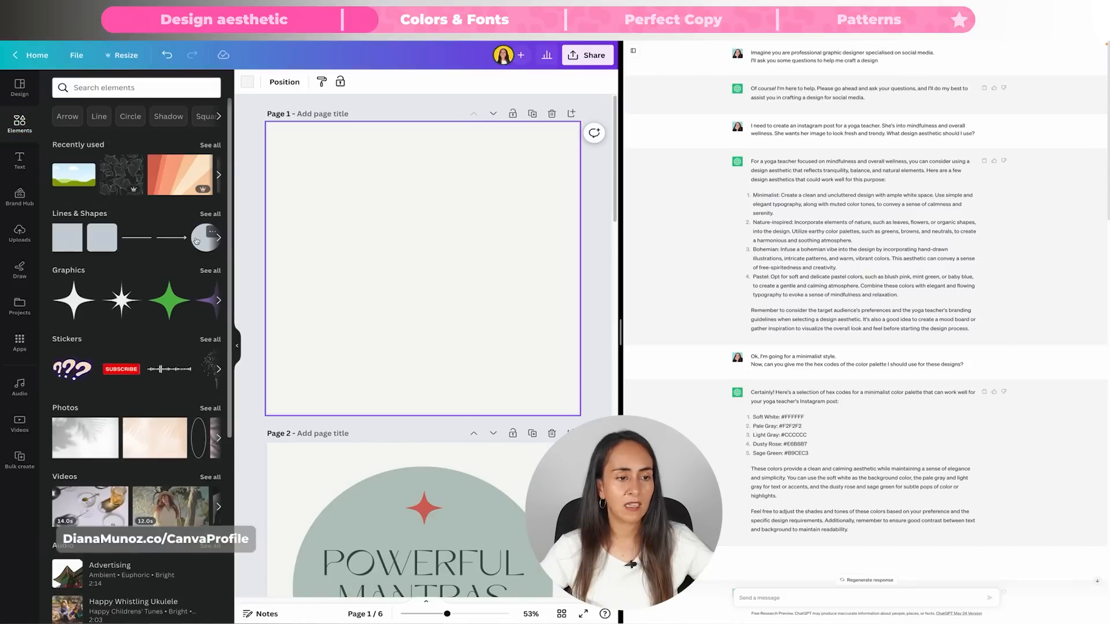
{"action": "left_click", "coordinate": [198, 236]}
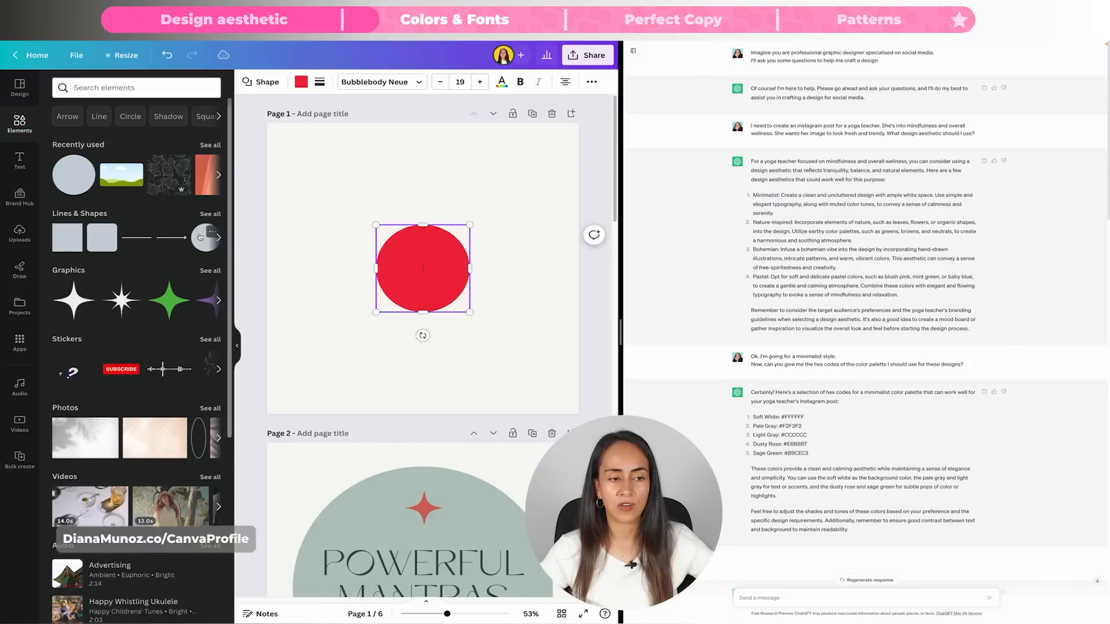
{"action": "left_click", "coordinate": [237, 346]}
{"action": "left_click_drag", "start_coordinate": [302, 266], "coordinate": [277, 251]}
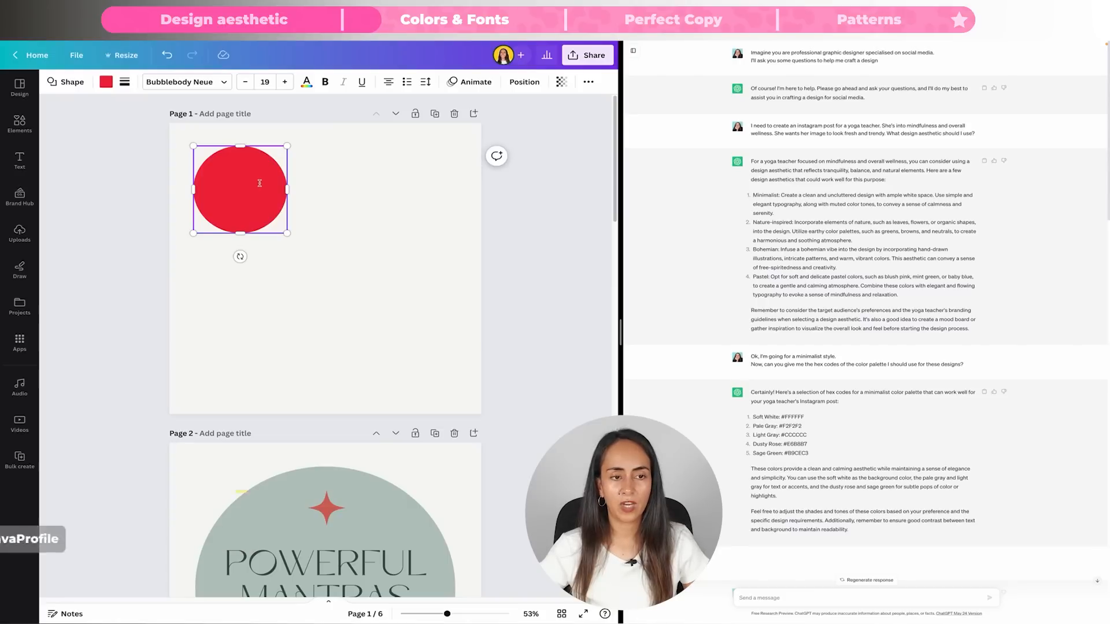
{"action": "left_click_drag", "start_coordinate": [244, 161], "coordinate": [356, 166]}
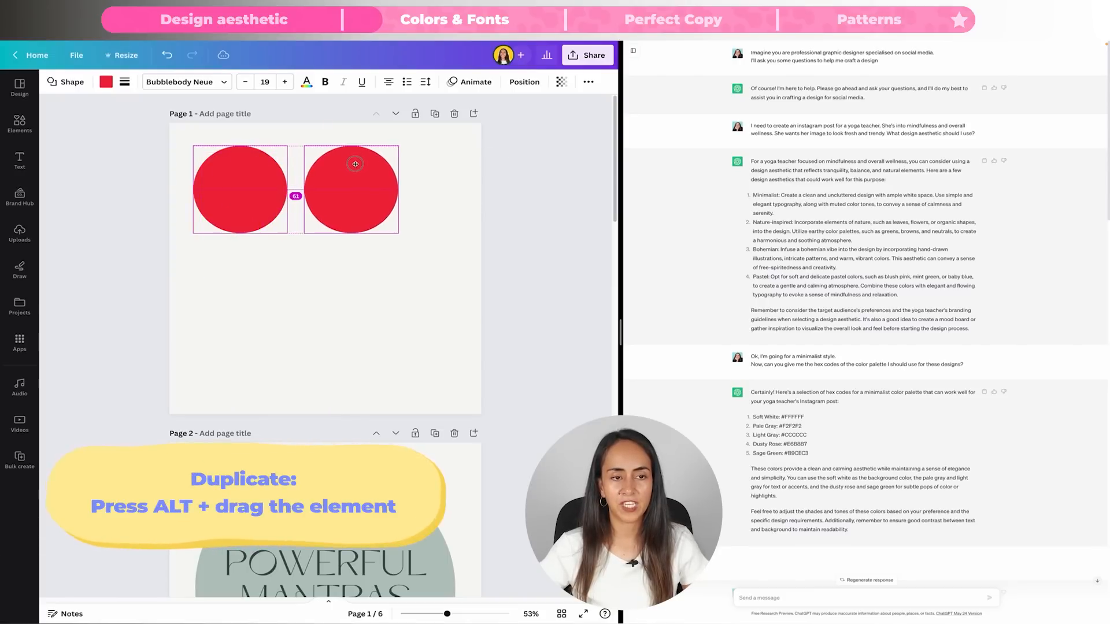
{"action": "left_click_drag", "start_coordinate": [241, 178], "coordinate": [241, 275]}
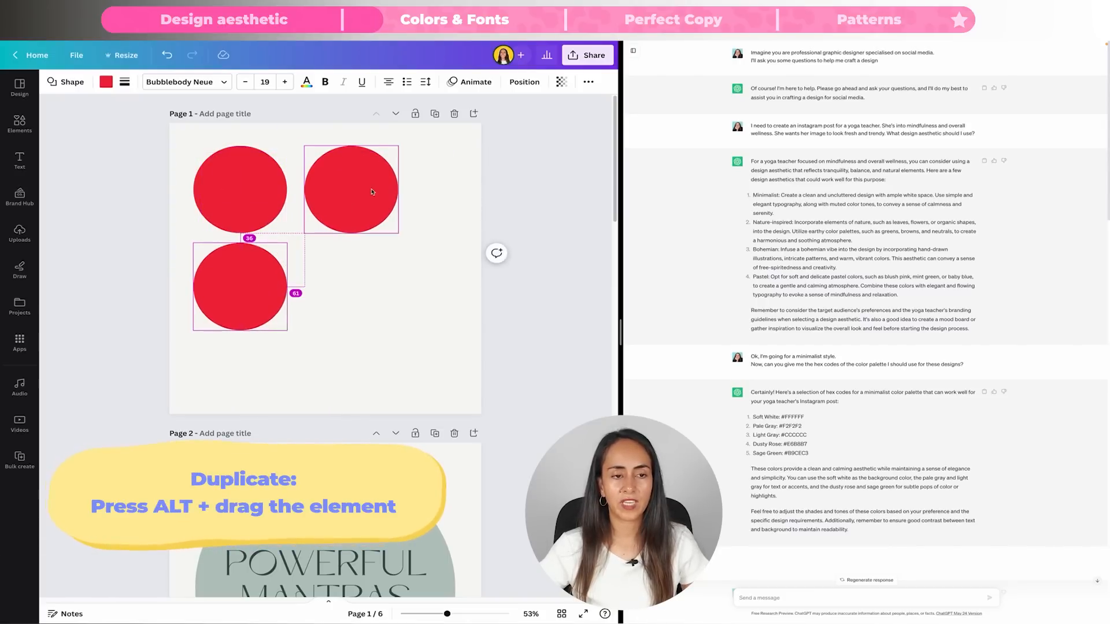
{"action": "left_click_drag", "start_coordinate": [372, 191], "coordinate": [448, 363]}
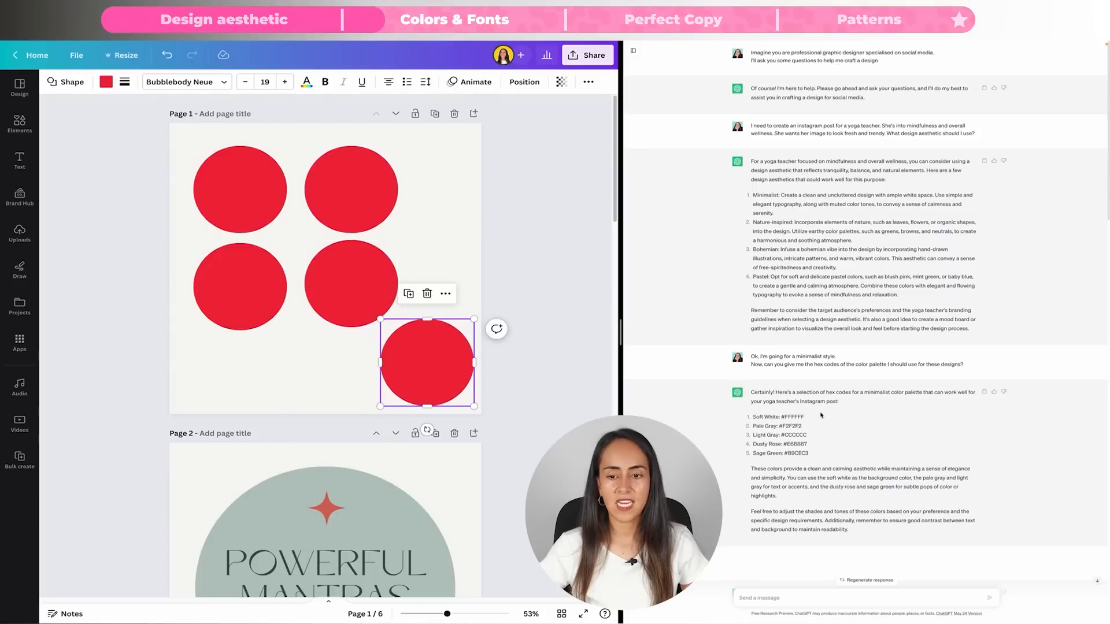
Copy the Soft White hex code from the ChatGPT reply and fill the upper-left circle with #FFFFFF
{"action": "left_click", "coordinate": [238, 177]}
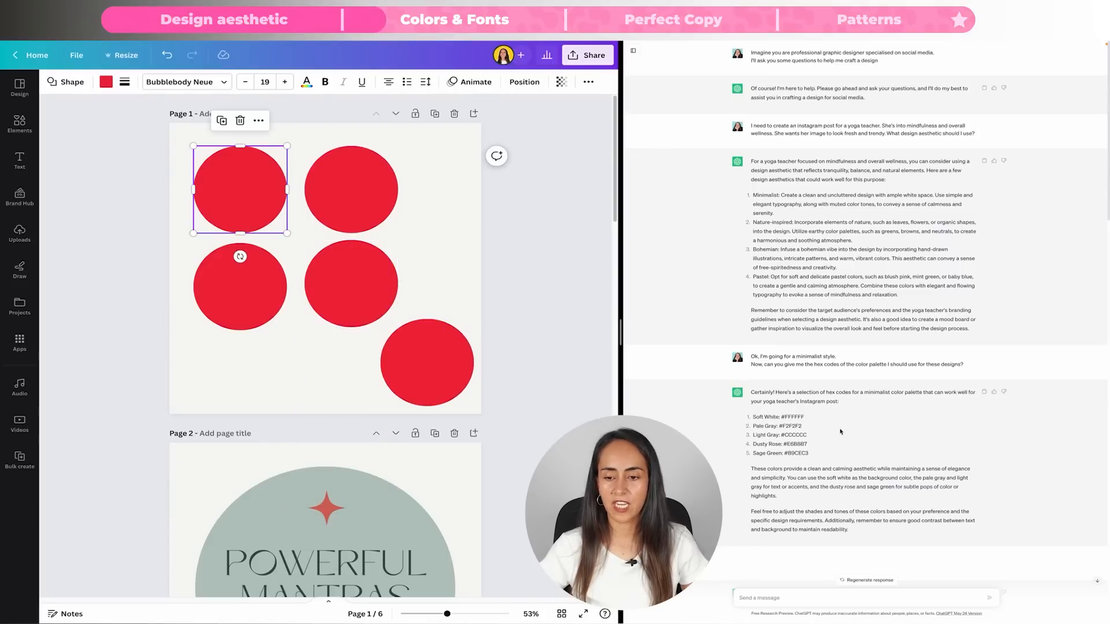
{"action": "left_click_drag", "start_coordinate": [805, 417], "coordinate": [781, 417]}
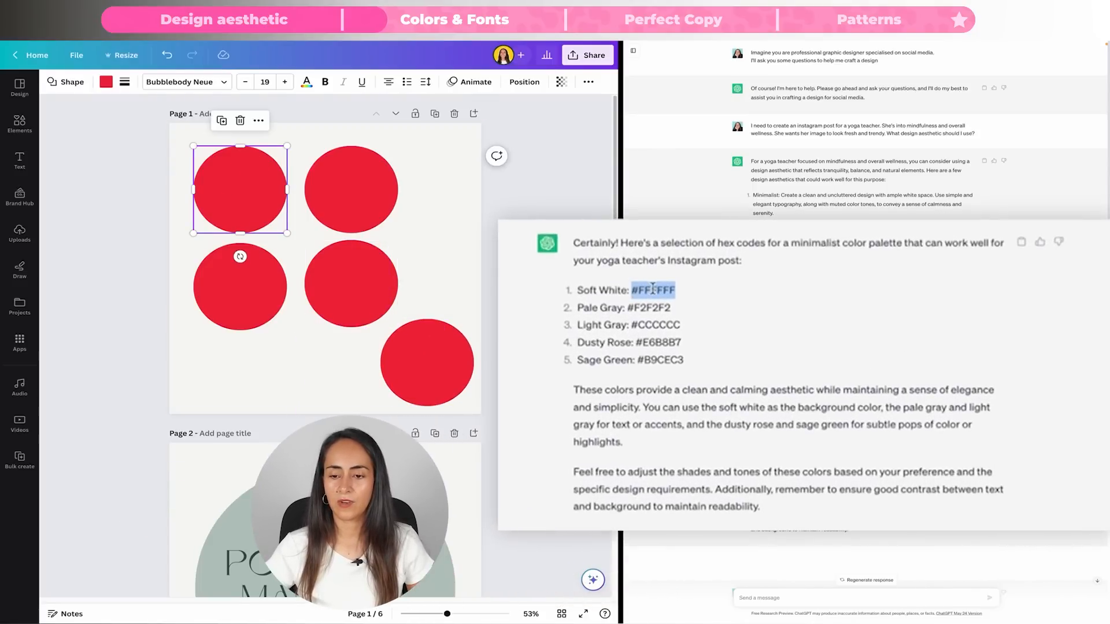
{"action": "right_click", "coordinate": [792, 417]}
{"action": "left_click", "coordinate": [801, 434]}
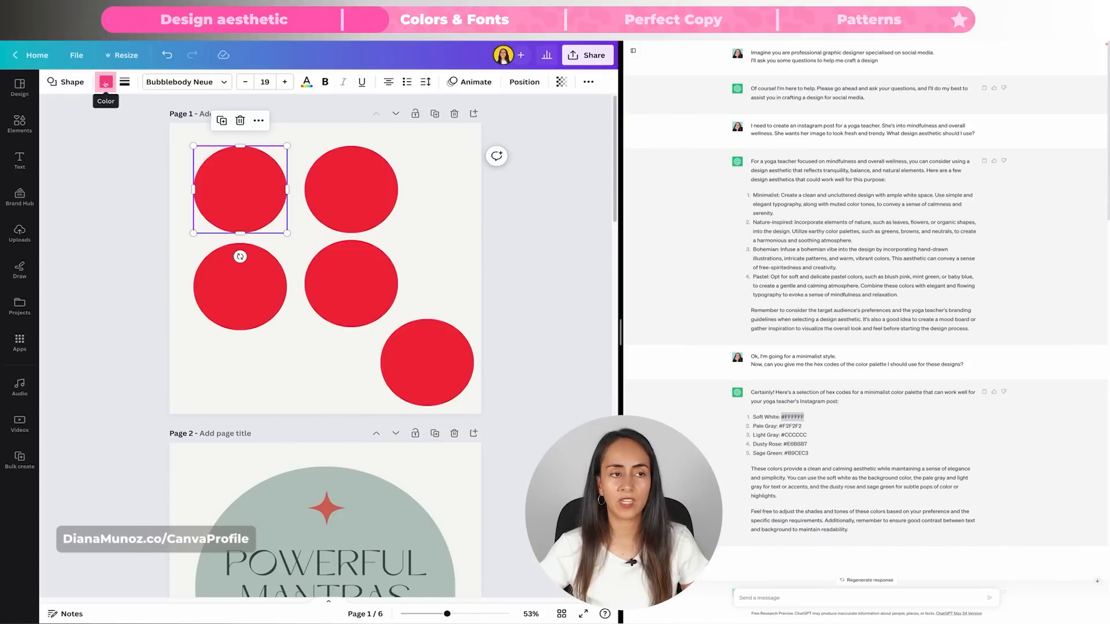
{"action": "left_click", "coordinate": [105, 83]}
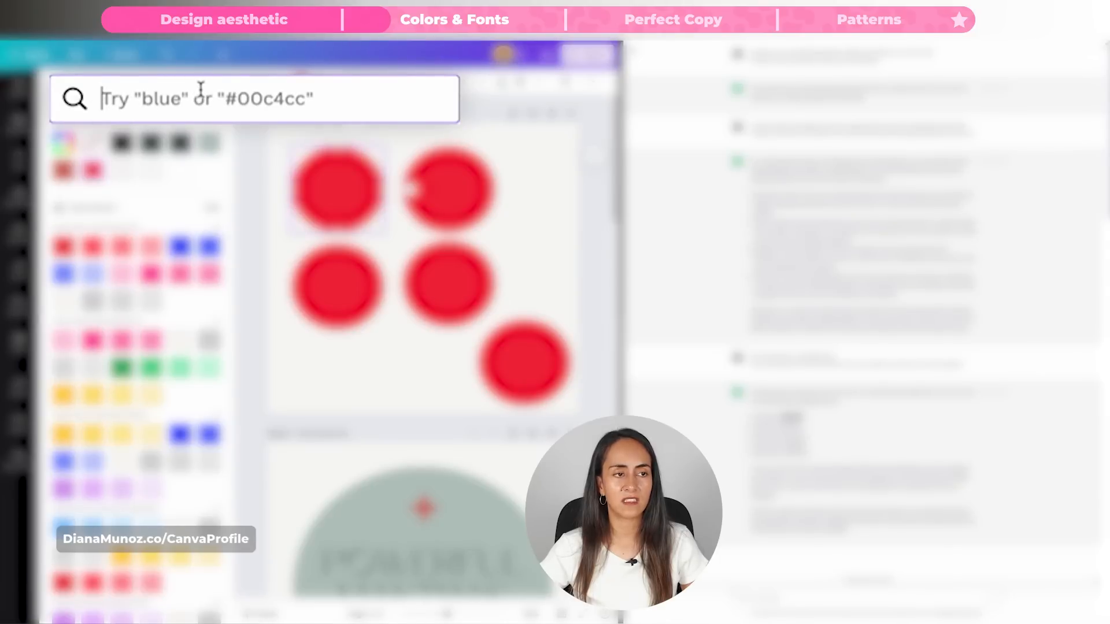
{"action": "key", "text": "ctrl+v"}
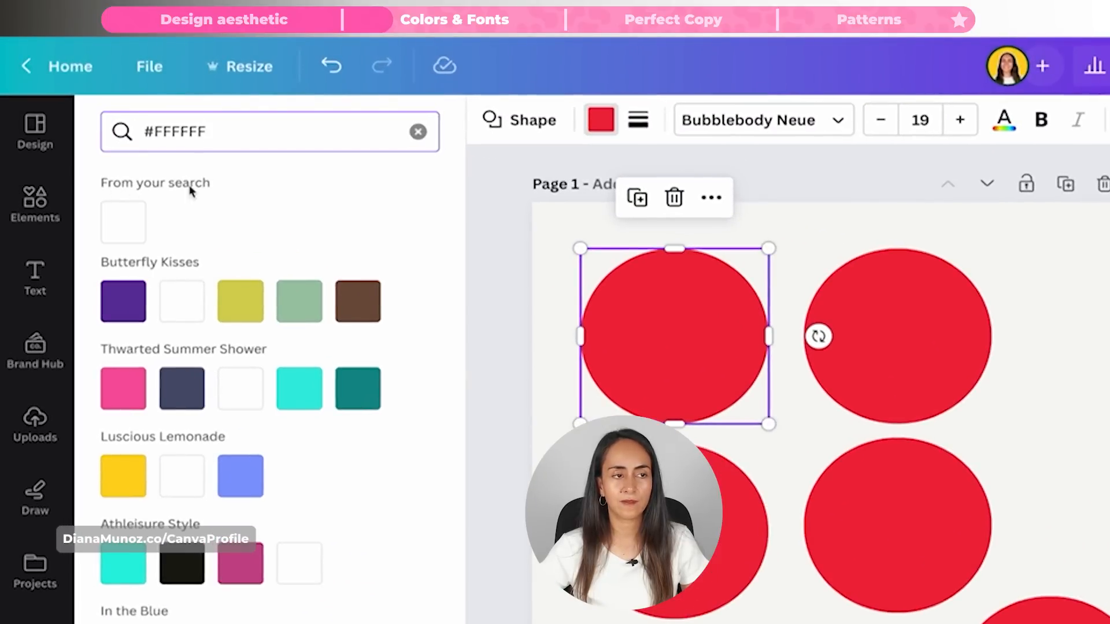
{"action": "left_click", "coordinate": [134, 217]}
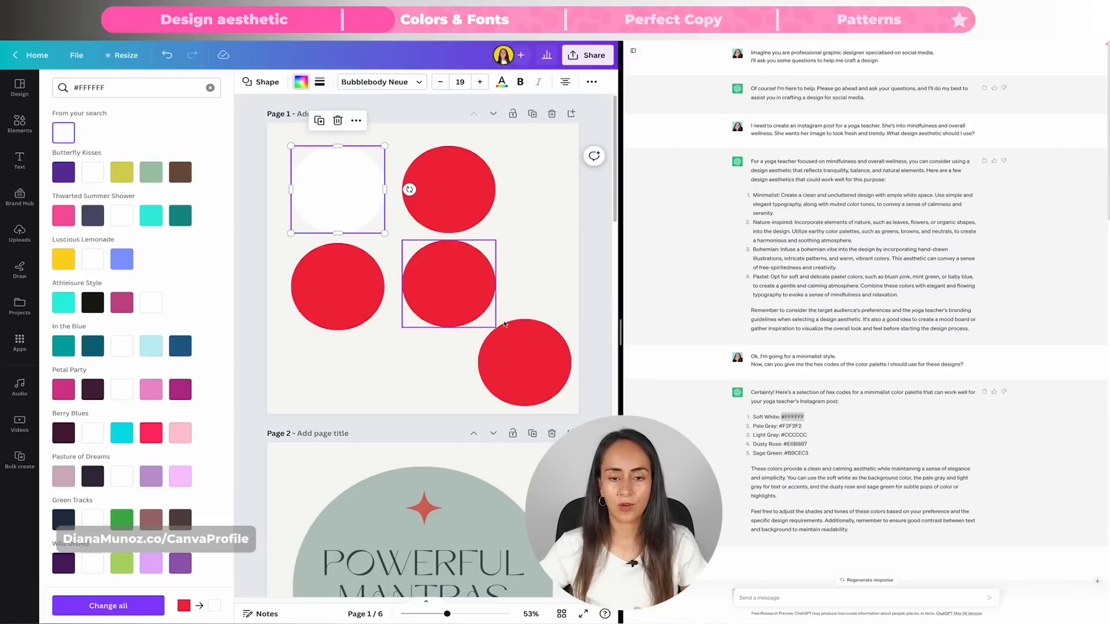
Copy the Pale Gray hex code from the ChatGPT reply and fill the second circle of the upper row with #F2F2F2
{"action": "left_click_drag", "start_coordinate": [807, 427], "coordinate": [778, 426]}
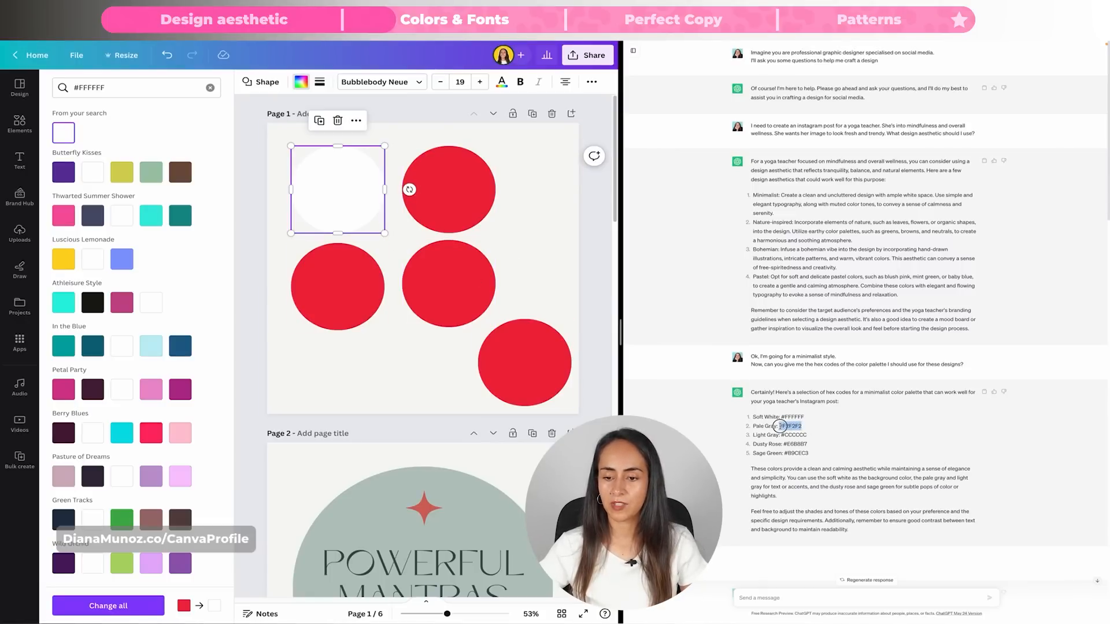
{"action": "right_click", "coordinate": [789, 427]}
{"action": "left_click", "coordinate": [806, 446]}
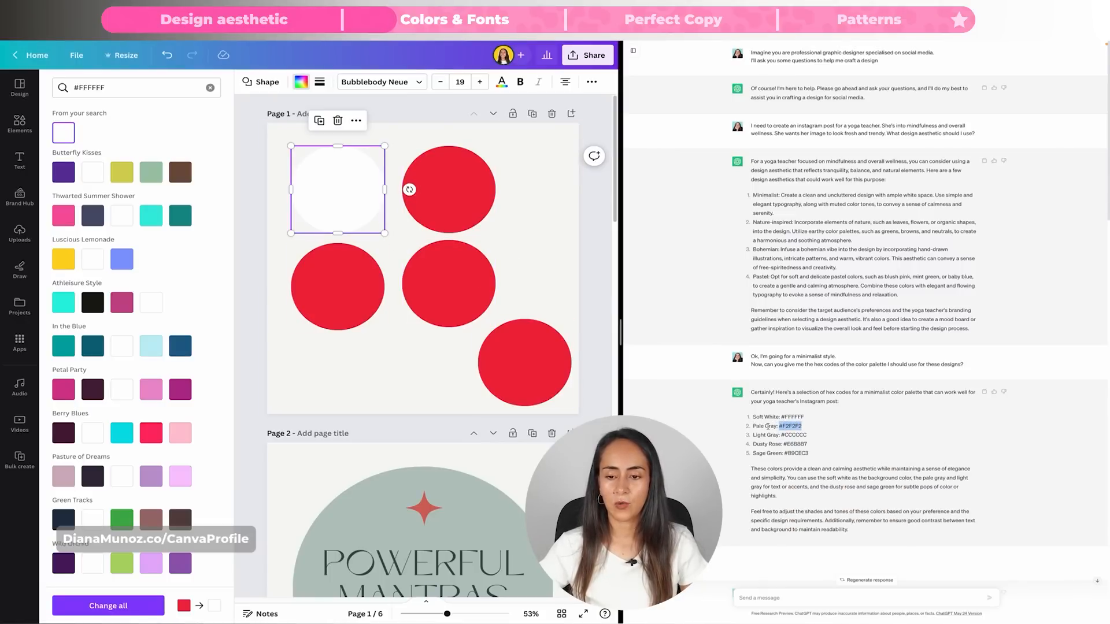
{"action": "left_click", "coordinate": [456, 179]}
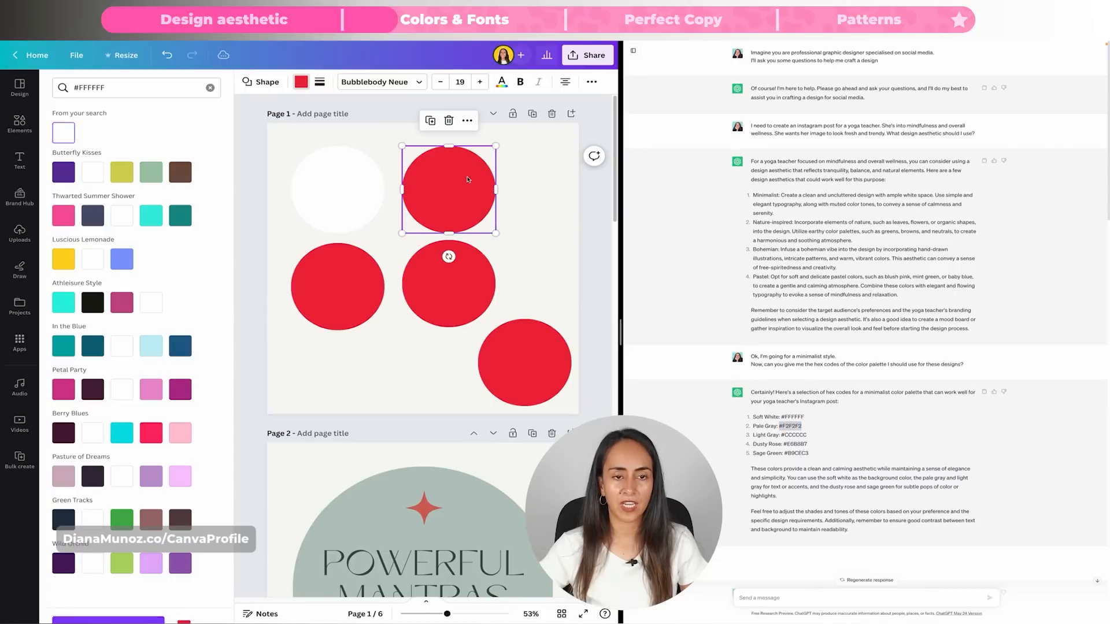
{"action": "left_click_drag", "start_coordinate": [105, 88], "coordinate": [70, 88]}
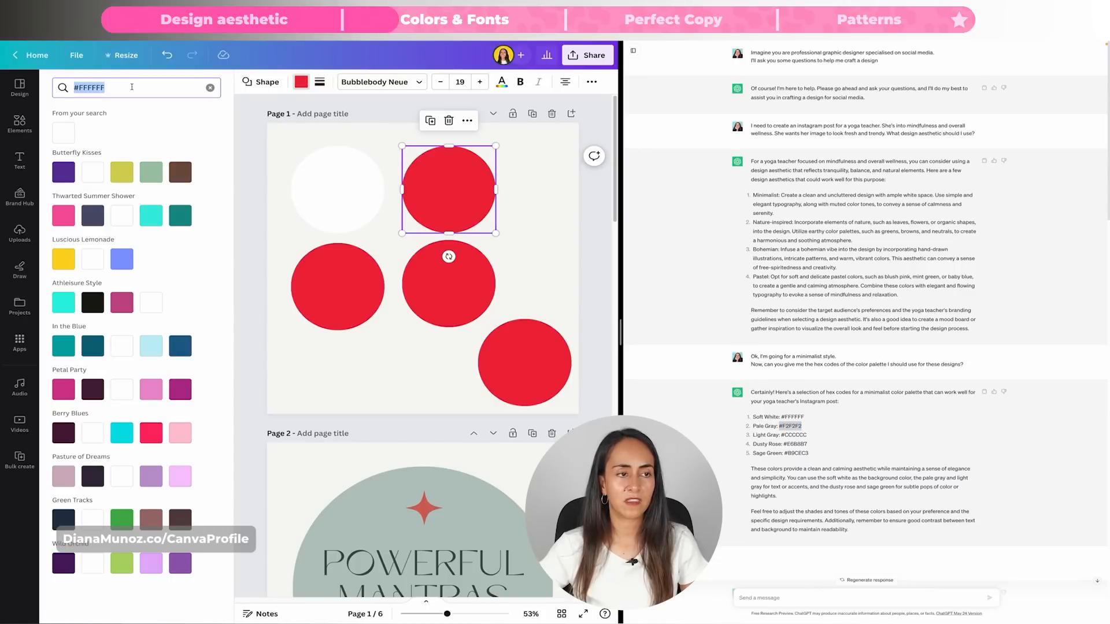
{"action": "key", "text": "ctrl+v"}
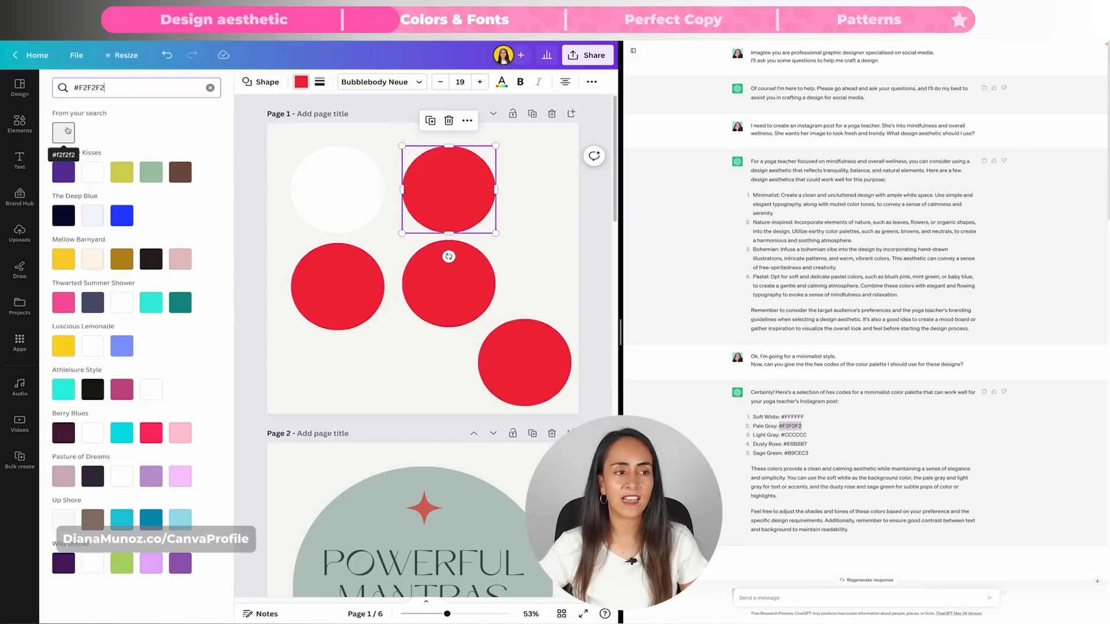
{"action": "left_click", "coordinate": [65, 133]}
Copy the Light Gray hex code and fill the first circle of the middle row with #CCCCCC
{"action": "double_click", "coordinate": [793, 435]}
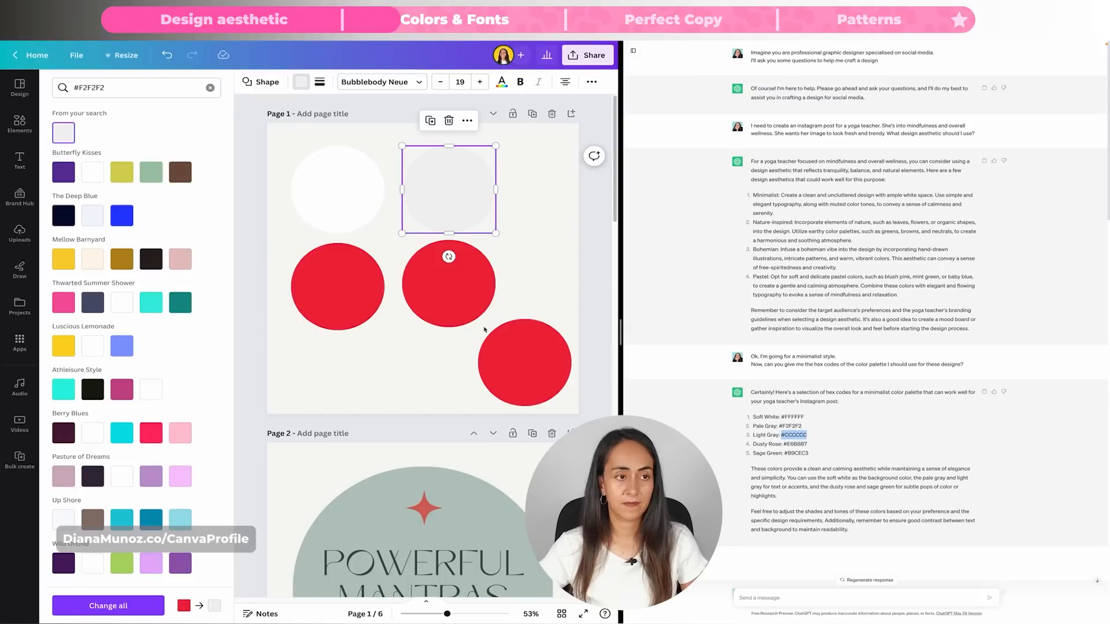
{"action": "left_click", "coordinate": [338, 286]}
{"action": "triple_click", "coordinate": [107, 90]}
{"action": "key", "text": "ctrl+v"}
{"action": "left_click", "coordinate": [64, 133]}
Copy the Dusty Rose hex code and fill the second circle of the middle row with #E6B8B7
{"action": "mouse_move", "coordinate": [784, 444]}
{"action": "left_mouse_down"}
{"action": "mouse_move", "coordinate": [807, 444]}
{"action": "mouse_move", "coordinate": [784, 453]}
{"action": "left_mouse_up"}
{"action": "left_click", "coordinate": [453, 294]}
{"action": "triple_click", "coordinate": [109, 89]}
{"action": "key", "text": "ctrl+v"}
{"action": "left_click", "coordinate": [63, 133]}
Fill the lower-right circle with the Sage Green hex code #B9CEC3 from the ChatGPT reply and close the color picker
{"action": "triple_click", "coordinate": [109, 89]}
{"action": "key", "text": "ctrl+v"}
{"action": "left_click", "coordinate": [549, 368]}
{"action": "triple_click", "coordinate": [104, 88]}
{"action": "left_click", "coordinate": [65, 133]}
{"action": "left_click", "coordinate": [601, 253]}
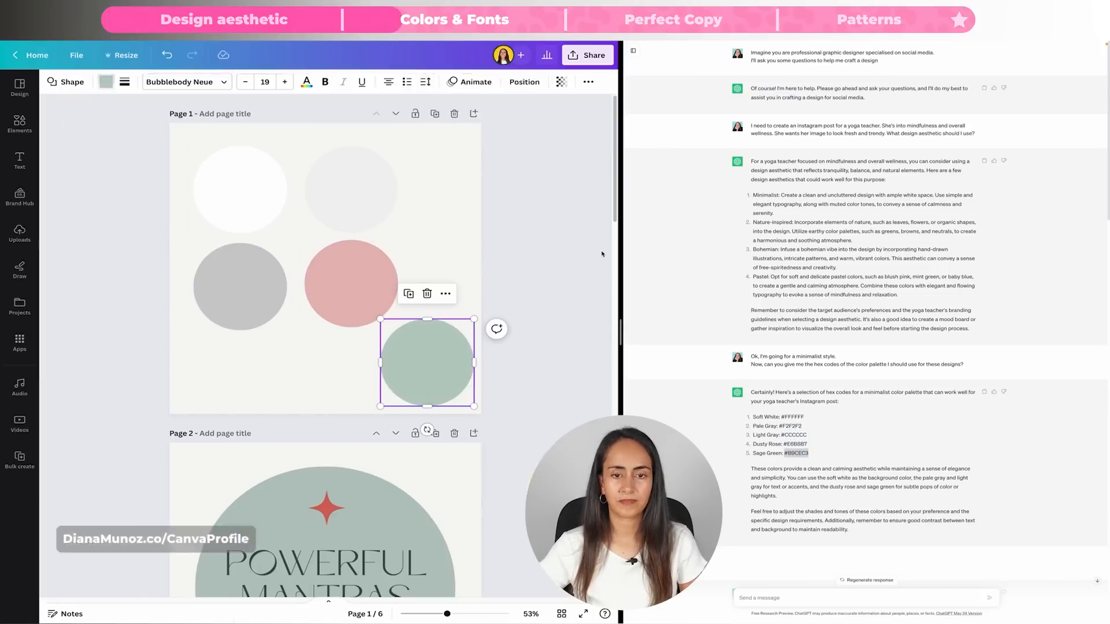
Review all carousel pages in a grid overview and return to the "Powerful Mantras" page in the normal page view
{"action": "scroll", "coordinate": [602, 252], "scroll_direction": "down", "scroll_amount": 1}
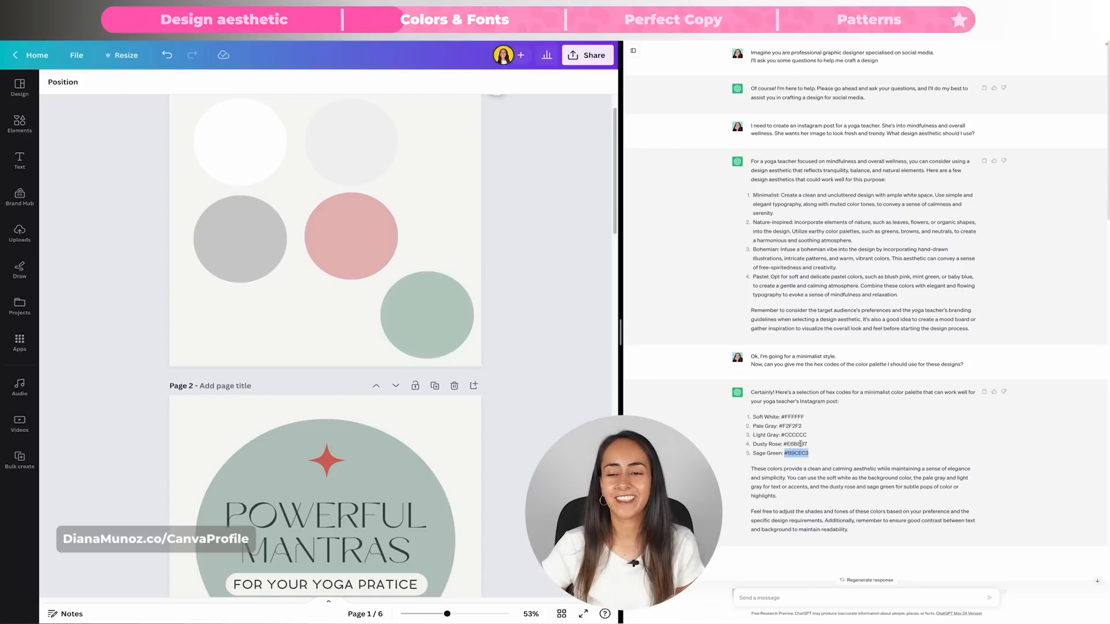
{"action": "scroll", "coordinate": [560, 294], "scroll_direction": "down", "scroll_amount": 3}
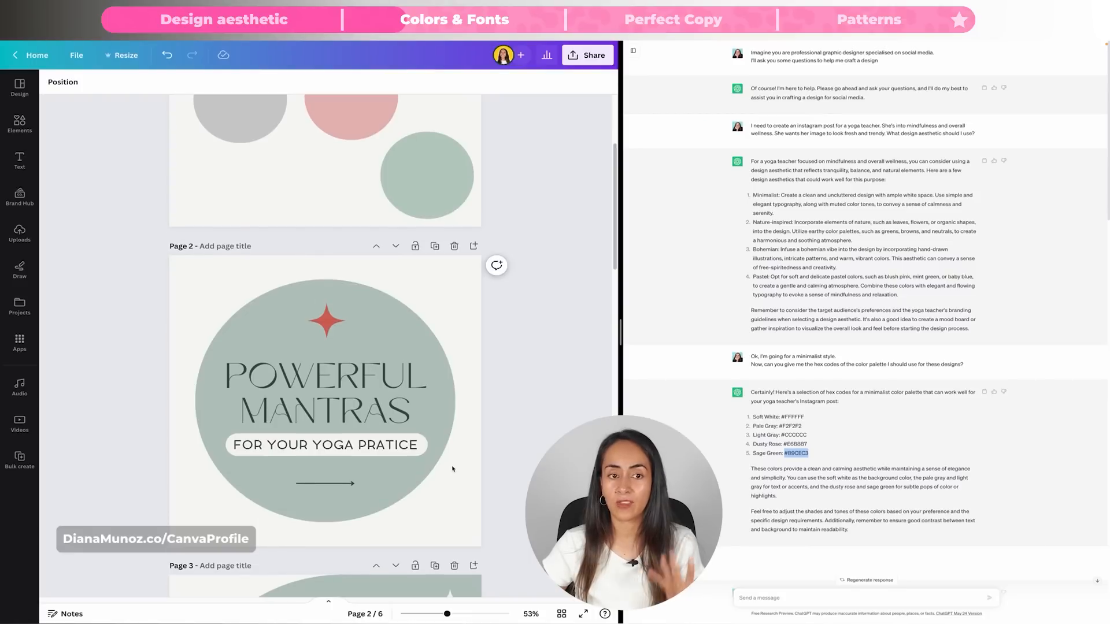
{"action": "left_click", "coordinate": [561, 614]}
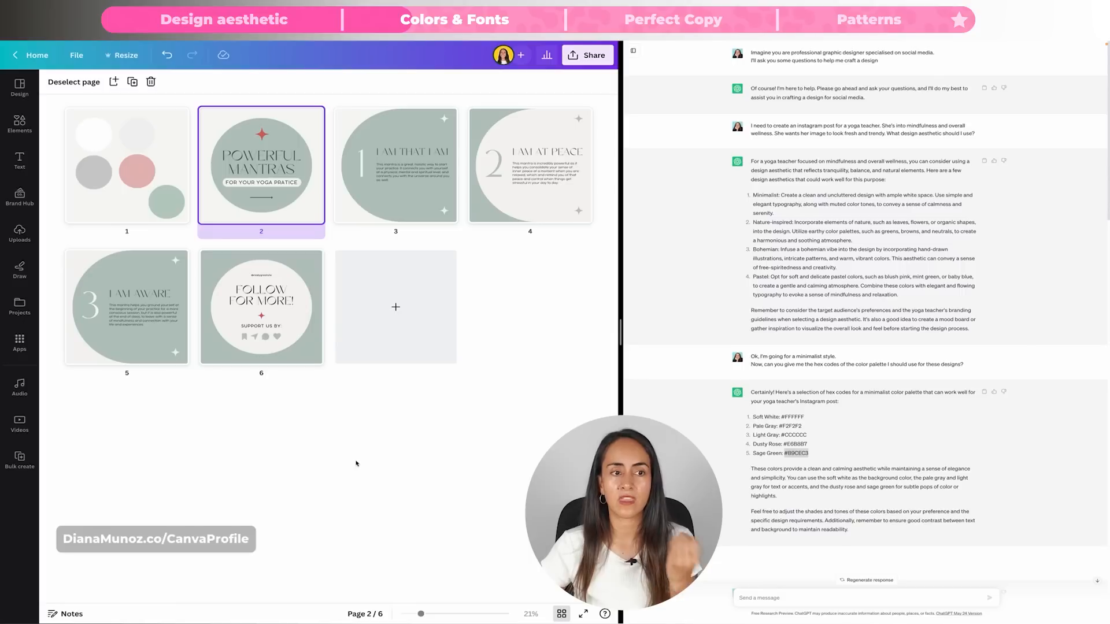
{"action": "double_click", "coordinate": [283, 136]}
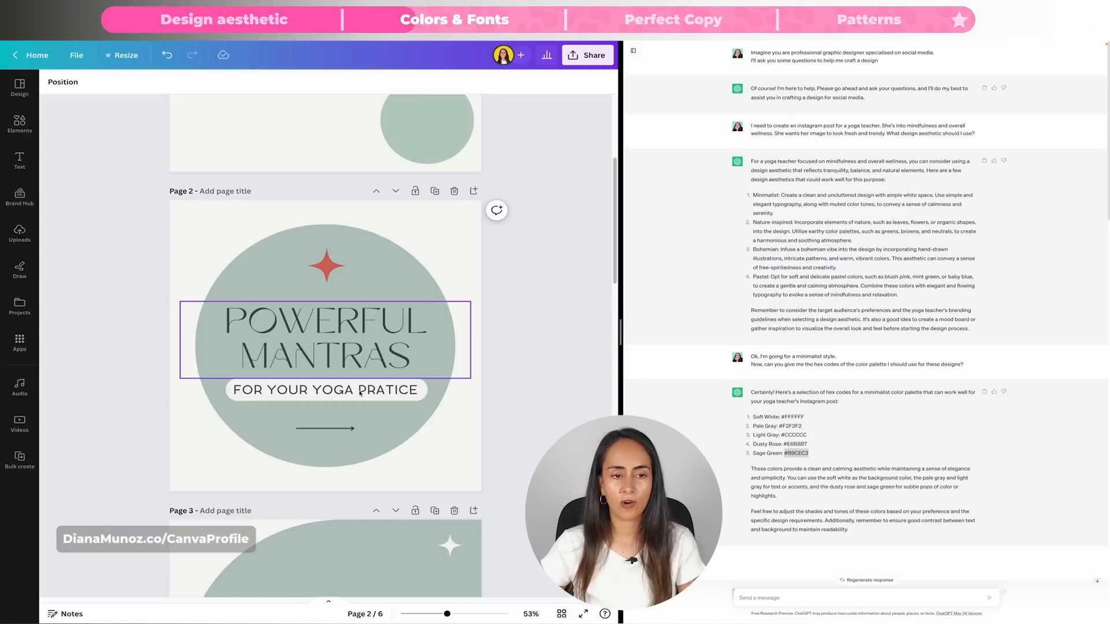
Recolor the red star on the "Powerful Mantras" page to Dusty Rose #e6b8b7 and apply the change to all pages
{"action": "left_click", "coordinate": [333, 266]}
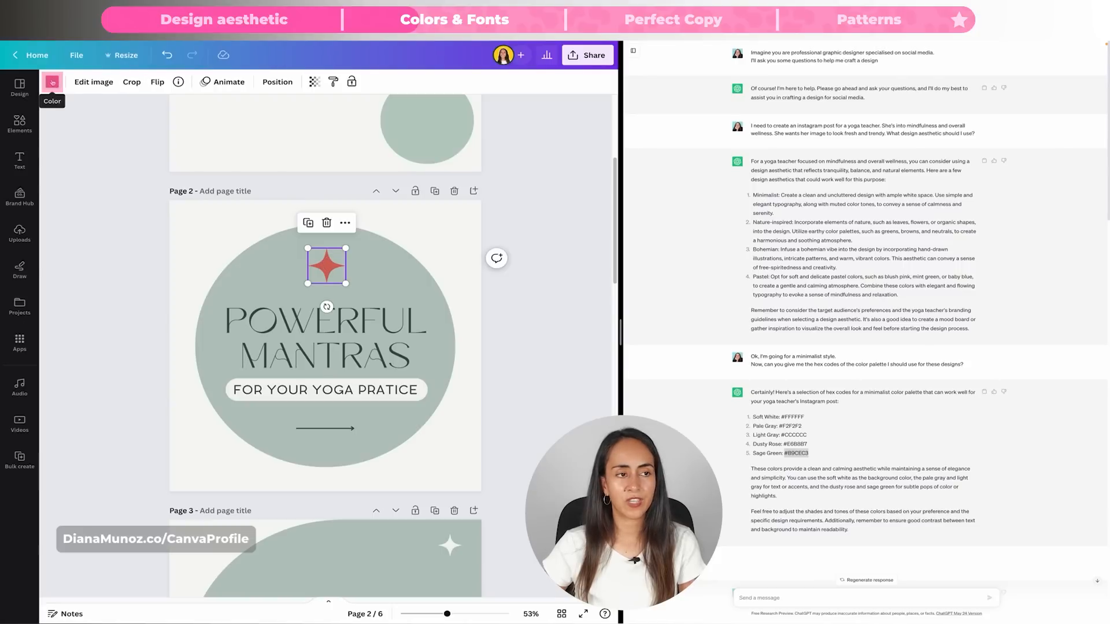
{"action": "left_click", "coordinate": [52, 82]}
{"action": "left_click", "coordinate": [210, 88]}
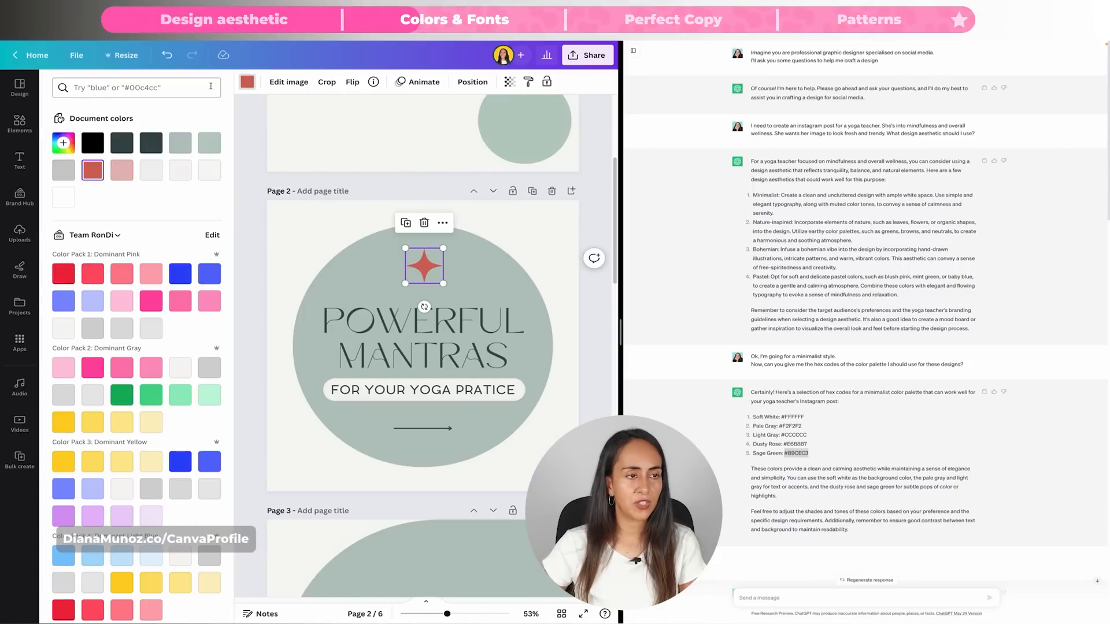
{"action": "left_click", "coordinate": [123, 171]}
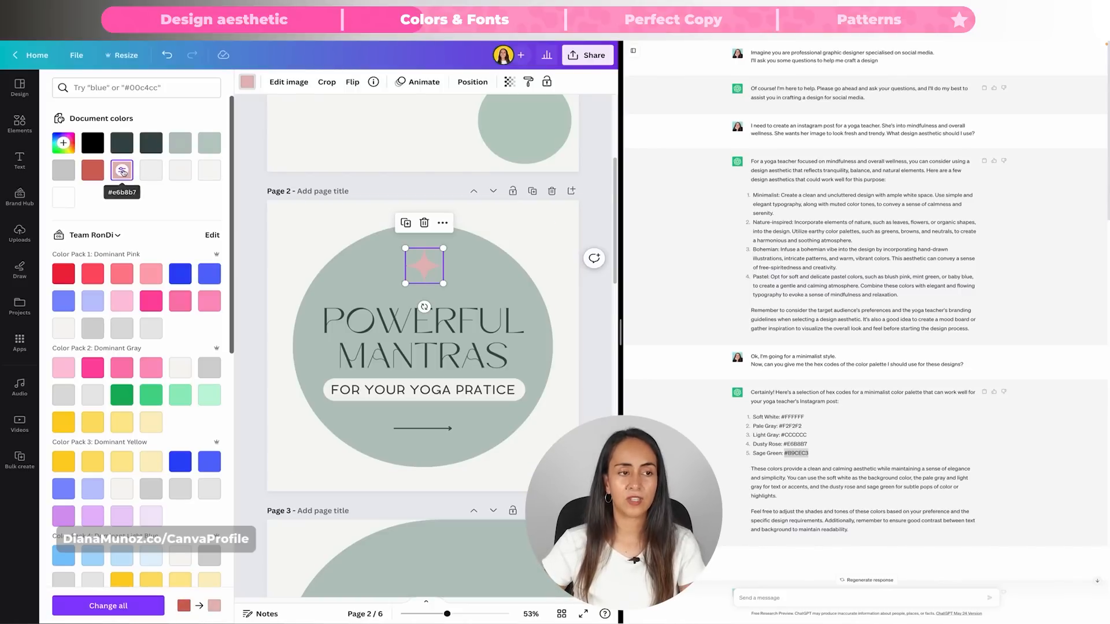
{"action": "left_click", "coordinate": [129, 610]}
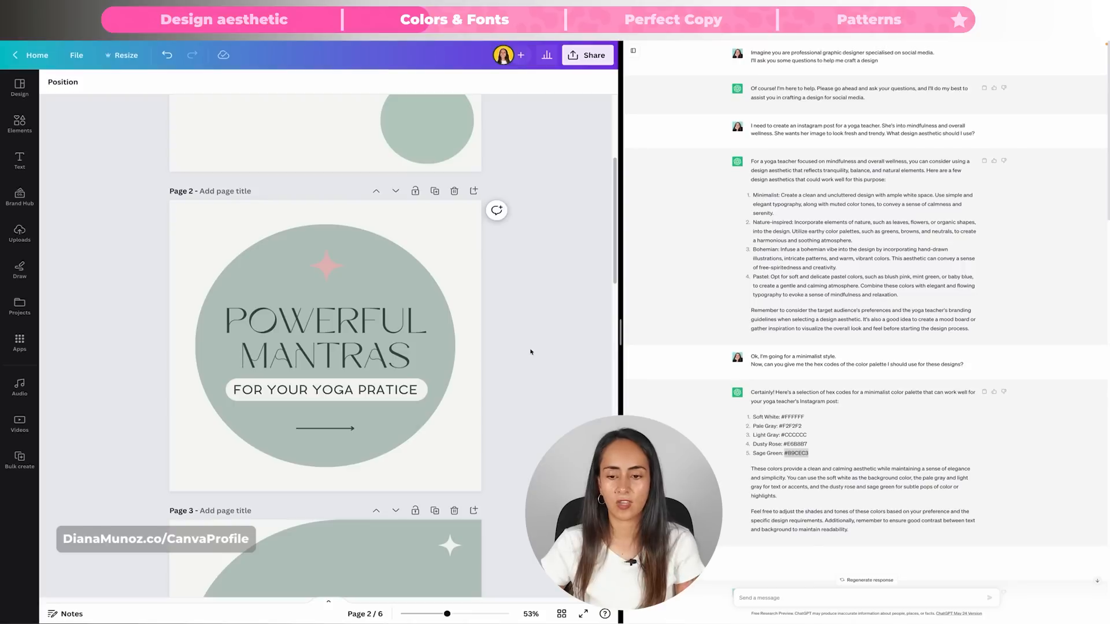
Recolor the large circle behind the "Powerful Mantras" title to Sage Green #b9cec3 and apply the change across all pages
{"action": "left_click", "coordinate": [427, 278]}
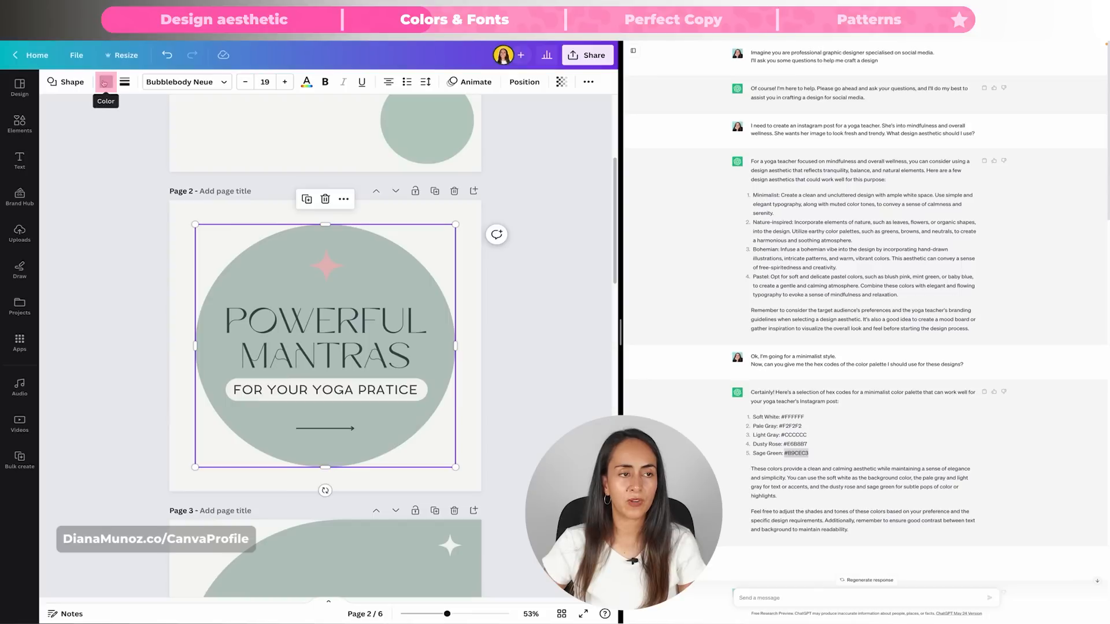
{"action": "left_click", "coordinate": [104, 82]}
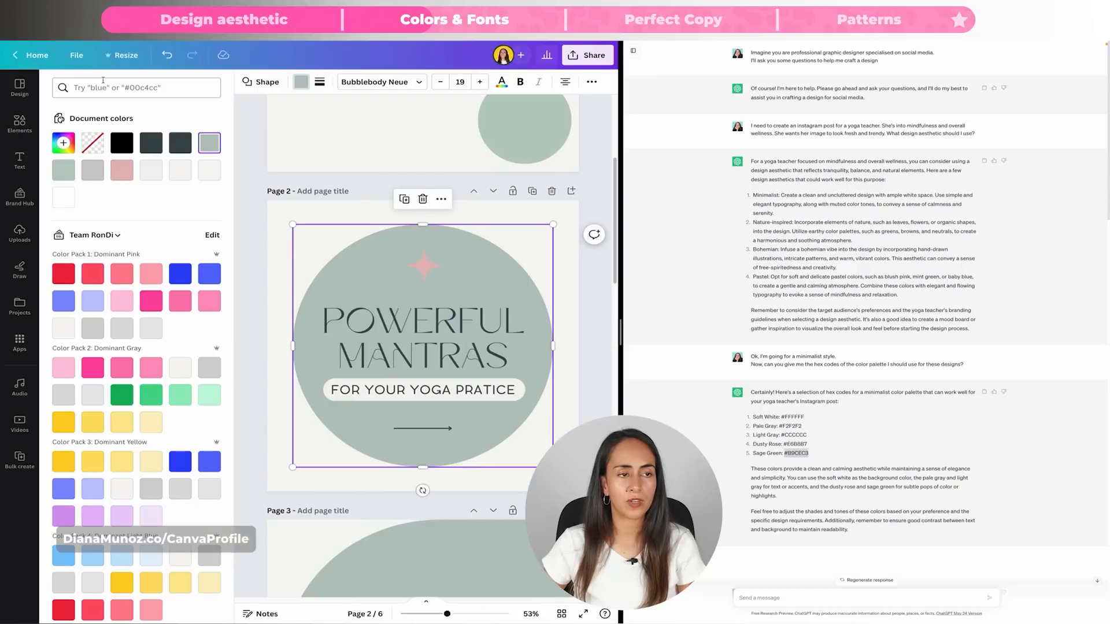
{"action": "left_click", "coordinate": [69, 175]}
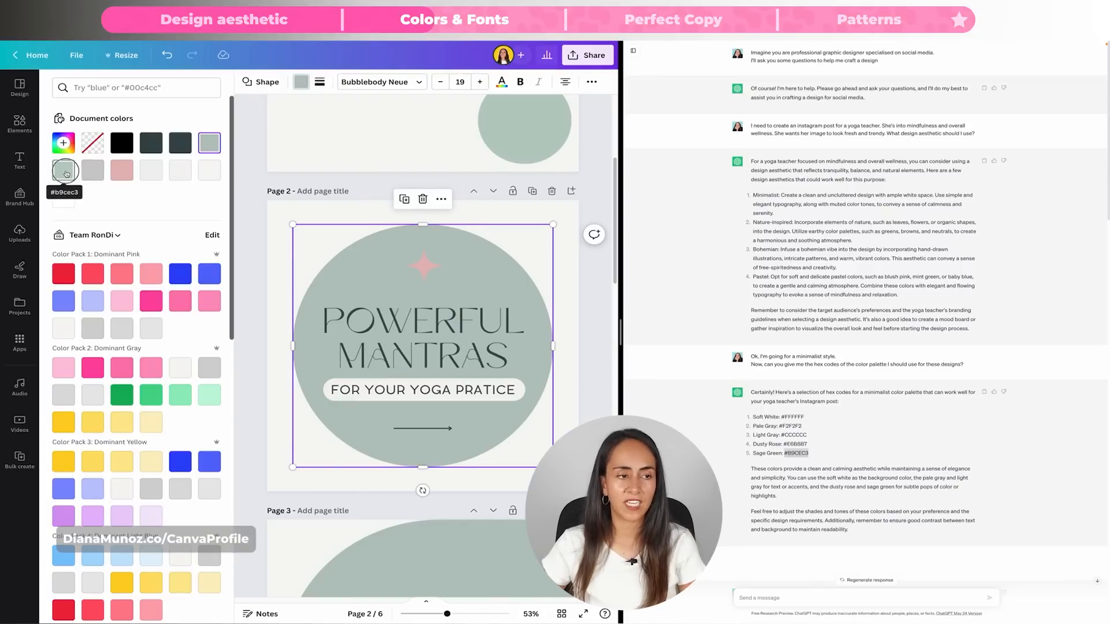
{"action": "left_click", "coordinate": [108, 606]}
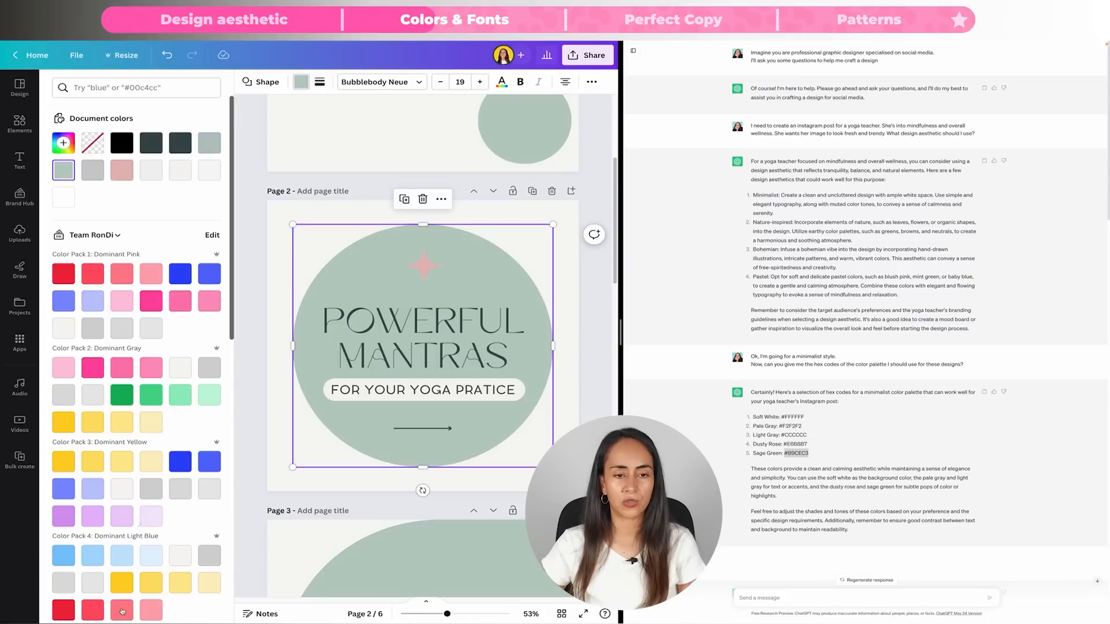
{"action": "left_click", "coordinate": [592, 378]}
{"action": "scroll", "coordinate": [527, 389], "scroll_direction": "down", "scroll_amount": 5}
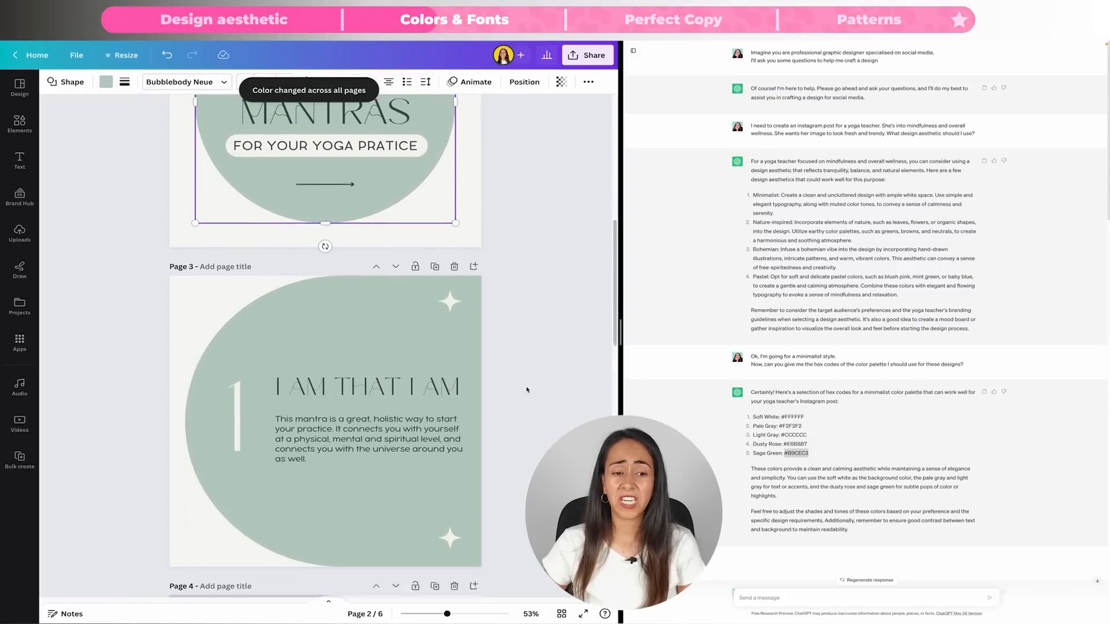
{"action": "scroll", "coordinate": [527, 390], "scroll_direction": "up", "scroll_amount": 6}
{"action": "scroll", "coordinate": [526, 389], "scroll_direction": "up", "scroll_amount": 3}
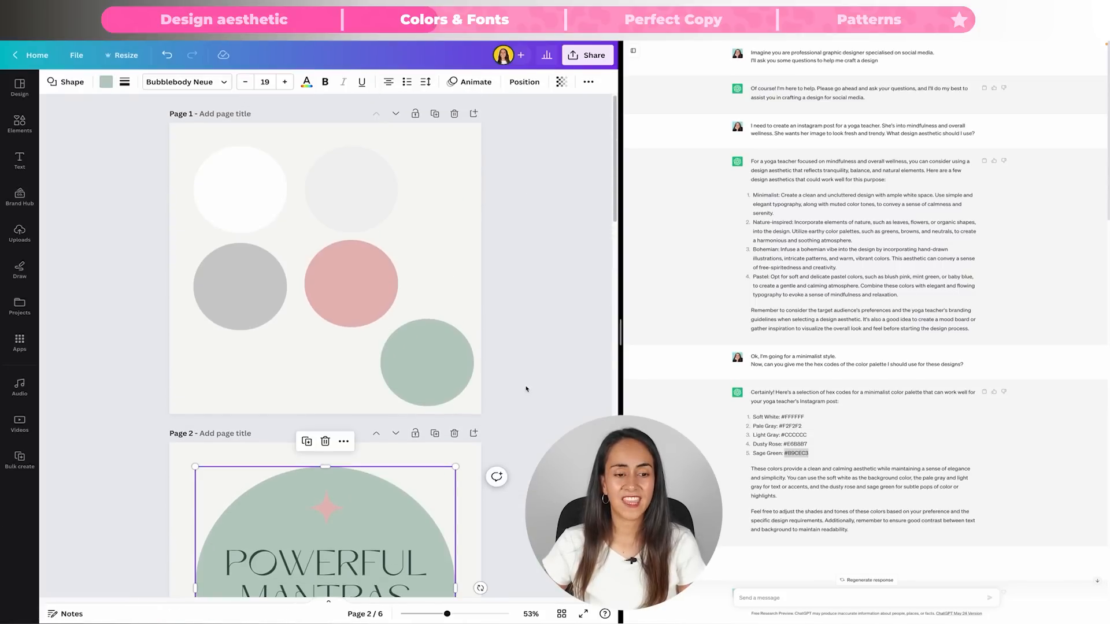
{"action": "scroll", "coordinate": [524, 386], "scroll_direction": "down", "scroll_amount": 2}
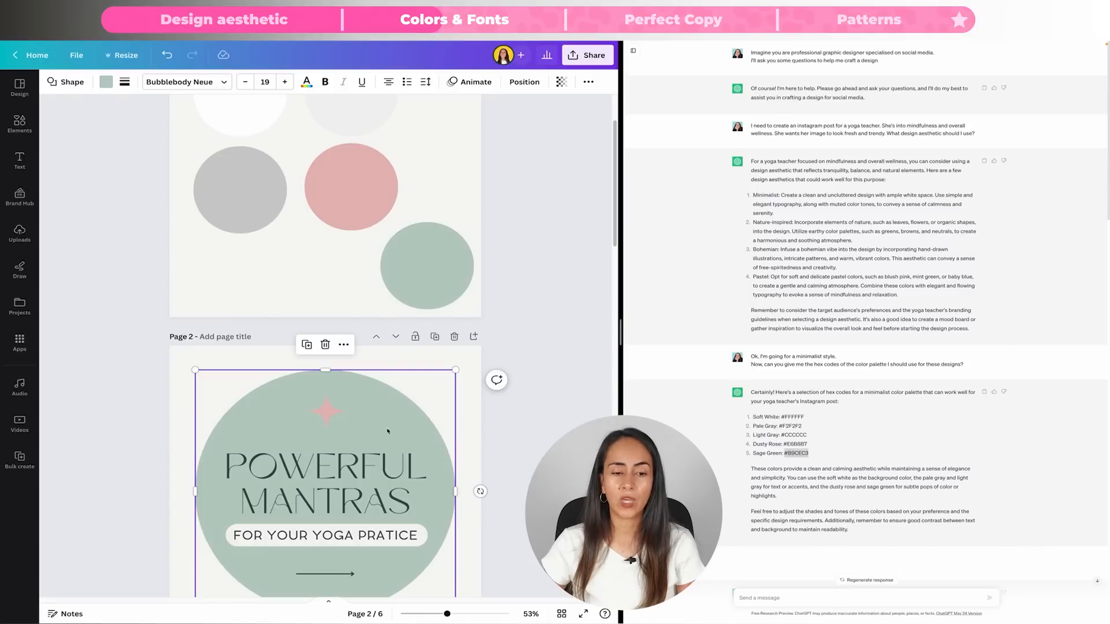
Set the "Powerful Mantras" title text to white and replace its former color on all pages
{"action": "left_click", "coordinate": [376, 470]}
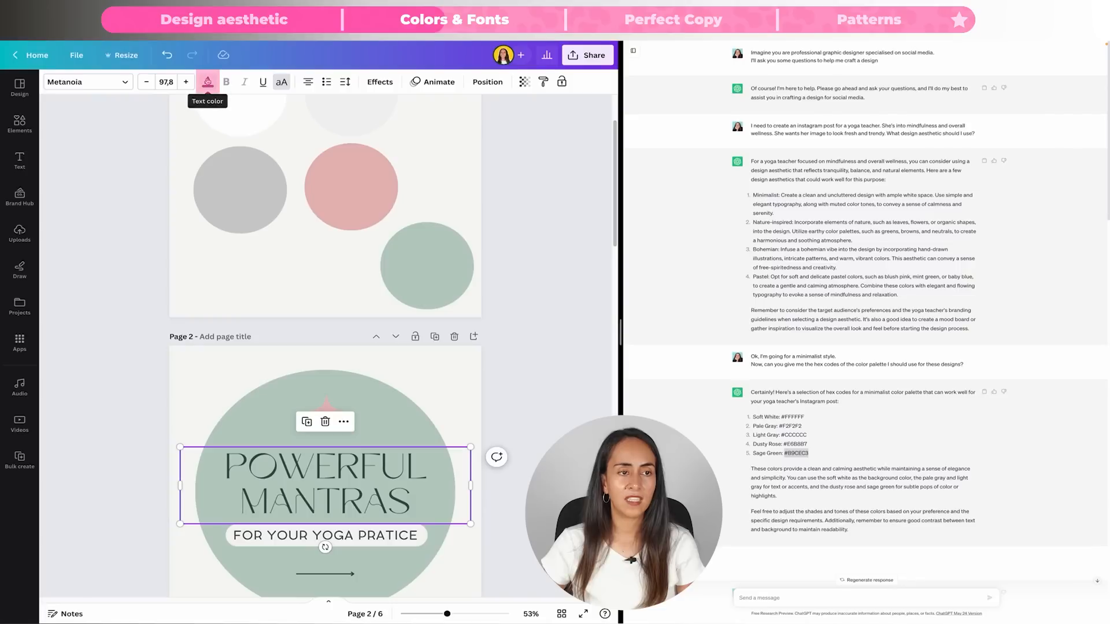
{"action": "left_click", "coordinate": [208, 83]}
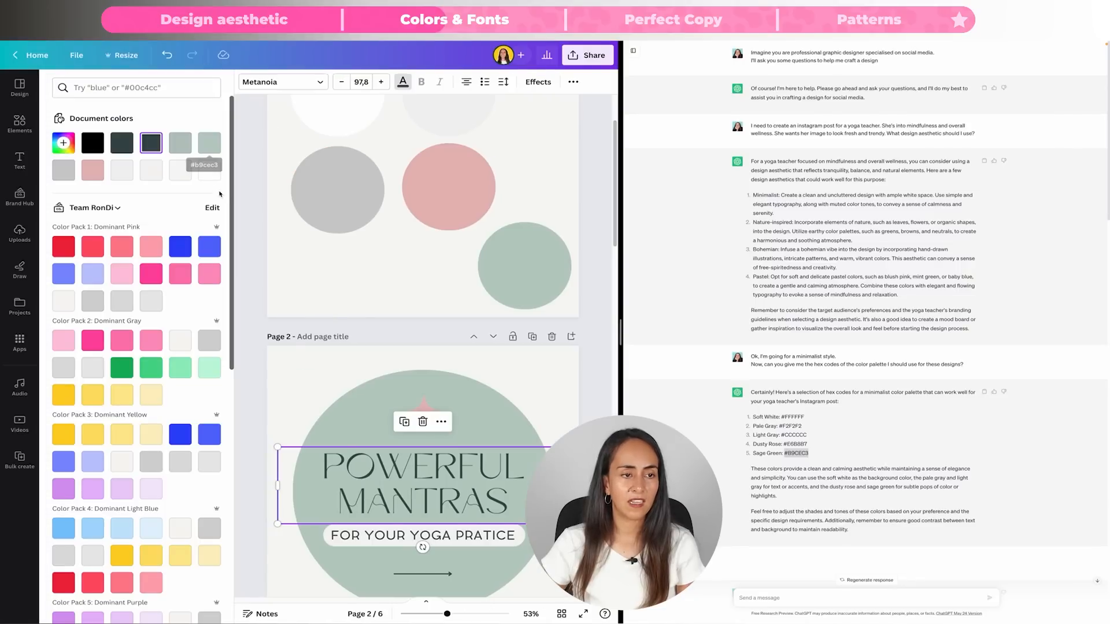
{"action": "left_click", "coordinate": [209, 173]}
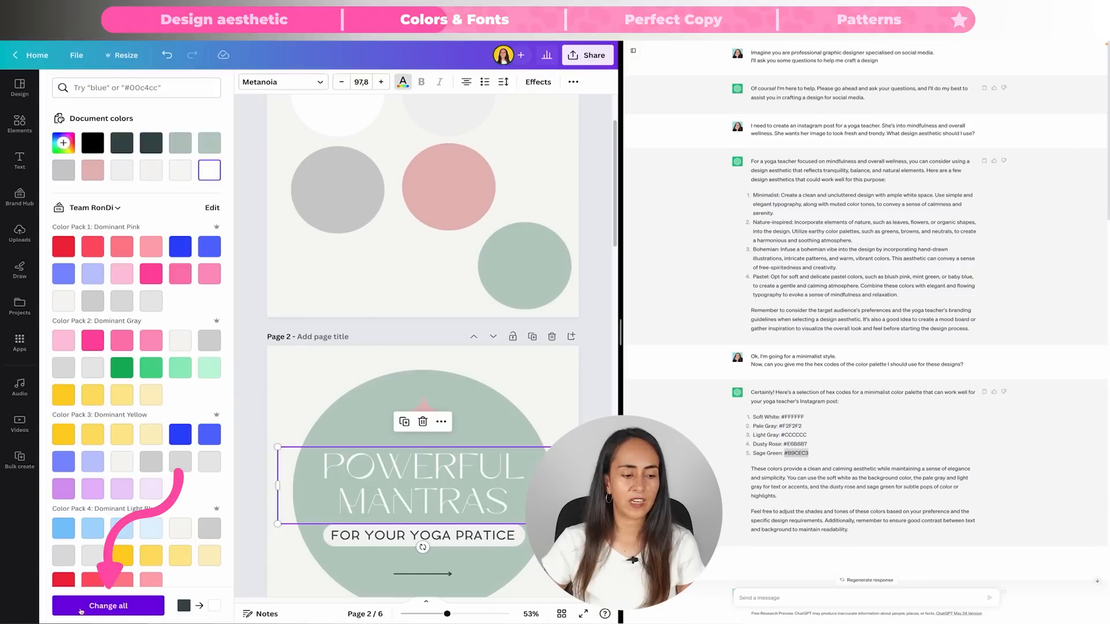
{"action": "left_click", "coordinate": [108, 607]}
Recolor the "I am at peace" heading and its paragraph on page 4 to Sage Green #b9cec3
{"action": "scroll", "coordinate": [496, 322], "scroll_direction": "down", "scroll_amount": 6}
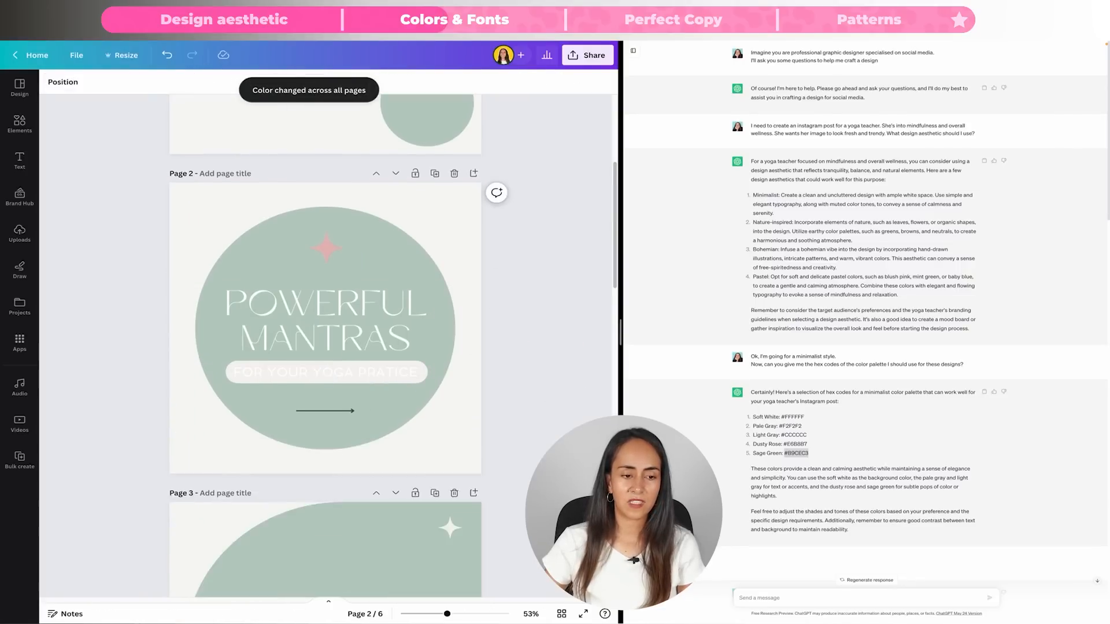
{"action": "scroll", "coordinate": [345, 334], "scroll_direction": "down", "scroll_amount": 6}
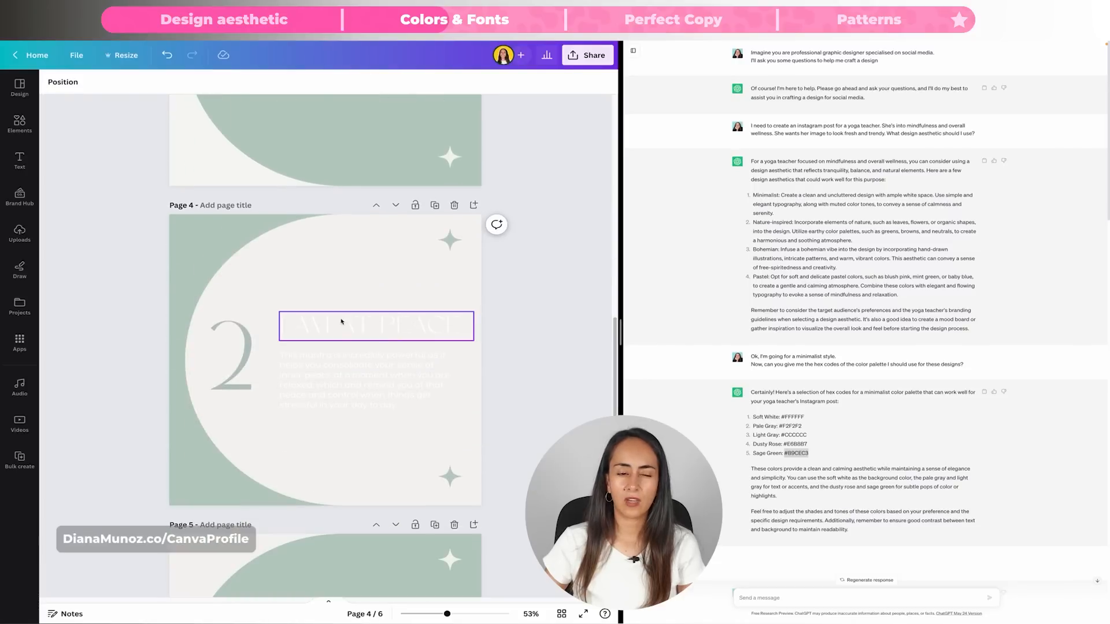
{"action": "left_click", "coordinate": [404, 334]}
{"action": "left_click", "coordinate": [387, 371], "text": "shift"}
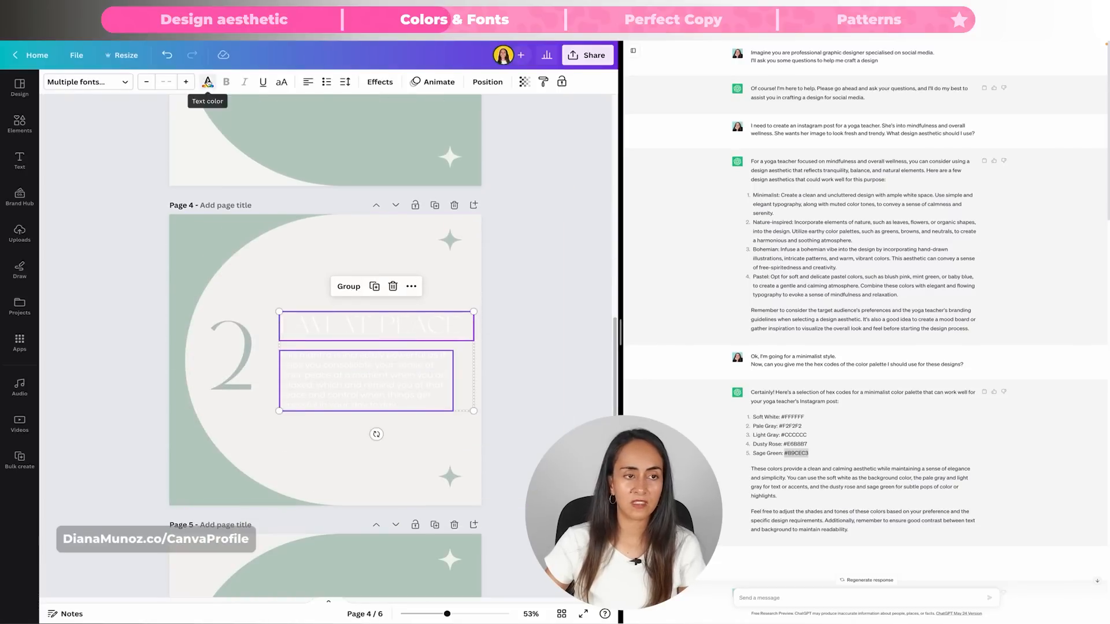
{"action": "left_click", "coordinate": [208, 82]}
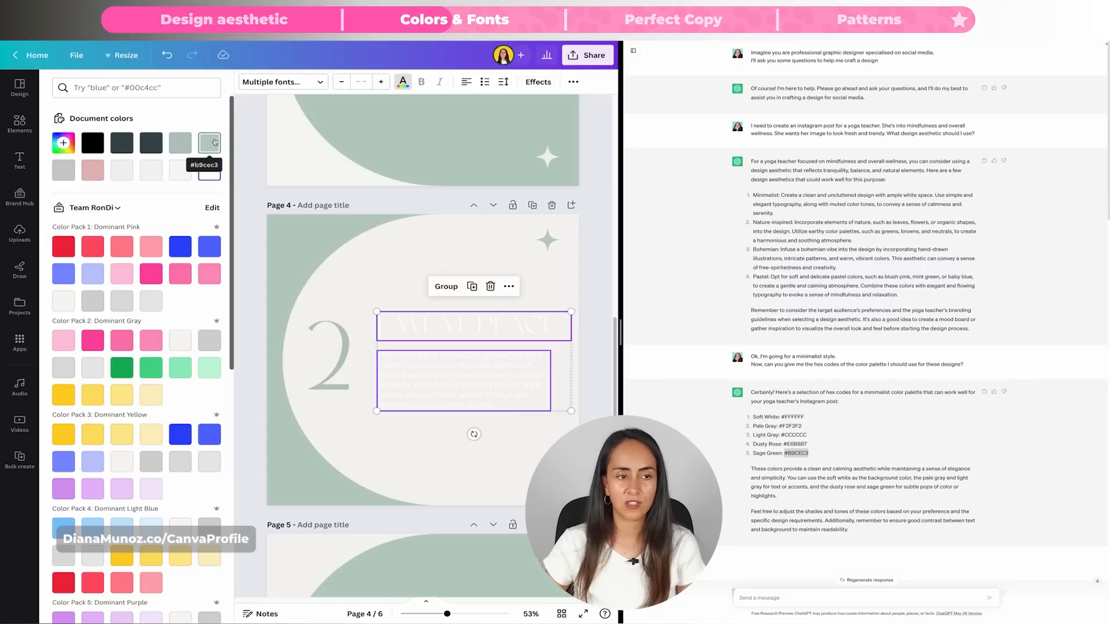
{"action": "left_click", "coordinate": [209, 142]}
Set the "I am aware" heading and its paragraph on page 5 to white
{"action": "scroll", "coordinate": [474, 347], "scroll_direction": "down", "scroll_amount": 10}
{"action": "scroll", "coordinate": [474, 405], "scroll_direction": "up", "scroll_amount": 3}
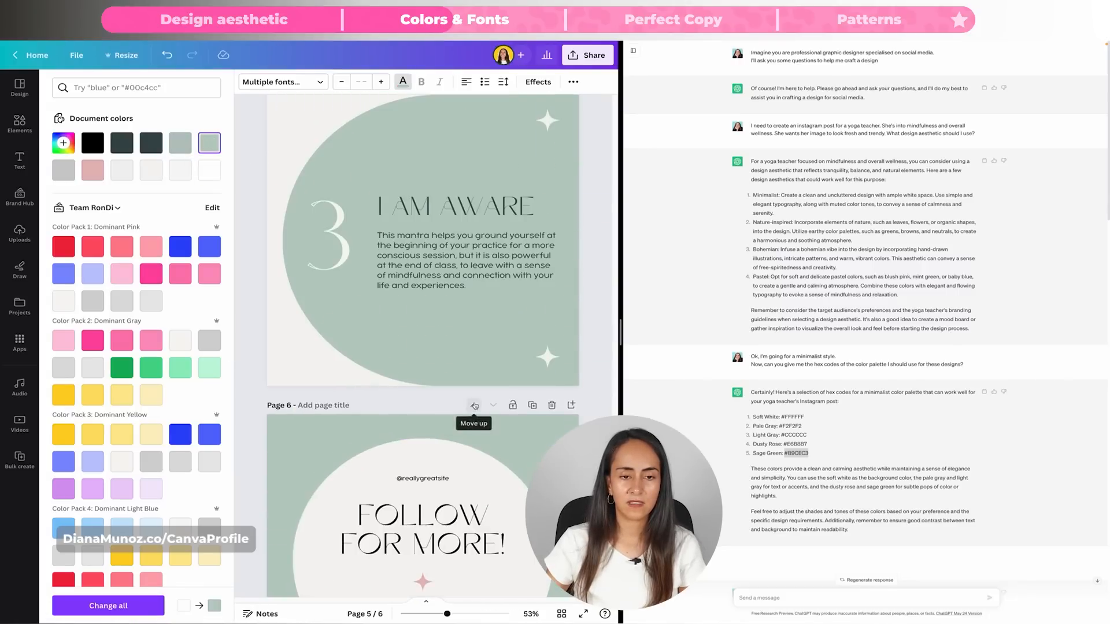
{"action": "scroll", "coordinate": [474, 405], "scroll_direction": "up", "scroll_amount": 2}
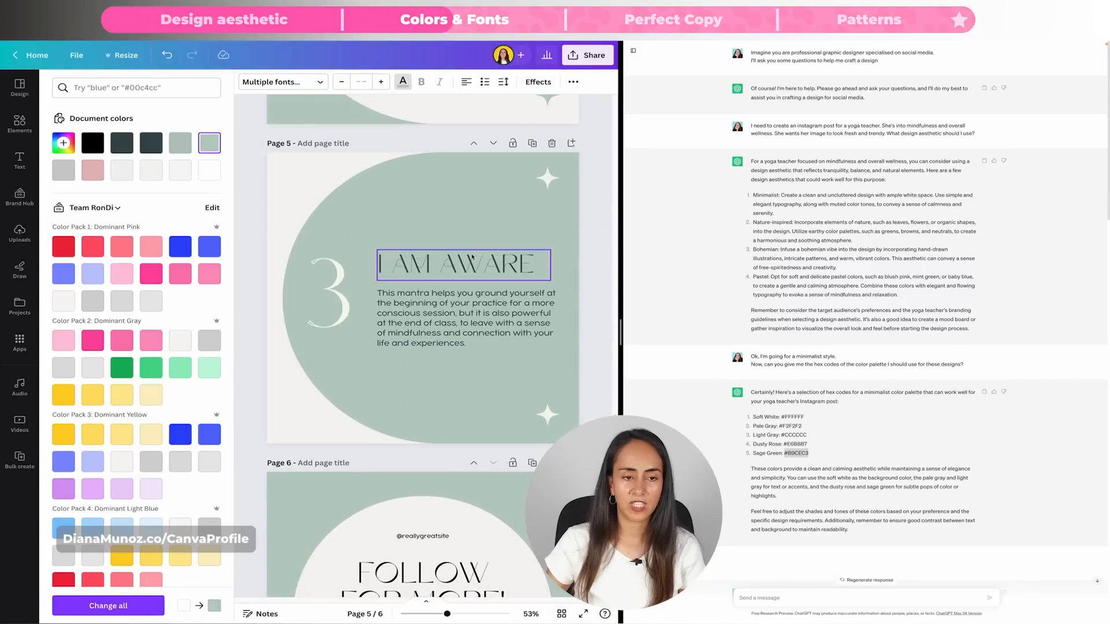
{"action": "left_click", "coordinate": [213, 173]}
{"action": "left_click", "coordinate": [582, 349]}
{"action": "scroll", "coordinate": [578, 350], "scroll_direction": "down", "scroll_amount": 5}
{"action": "left_click", "coordinate": [330, 322]}
{"action": "left_click", "coordinate": [341, 384], "text": "shift"}
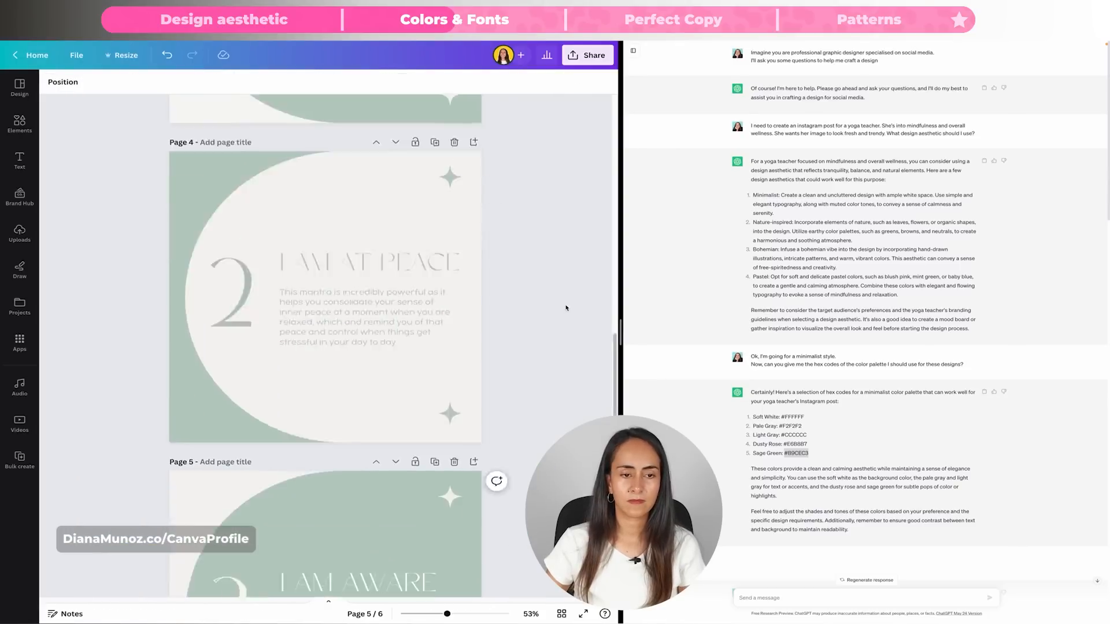
Set the "I am that I am" heading and its paragraph on page 3 to white
{"action": "scroll", "coordinate": [410, 322], "scroll_direction": "up", "scroll_amount": 5}
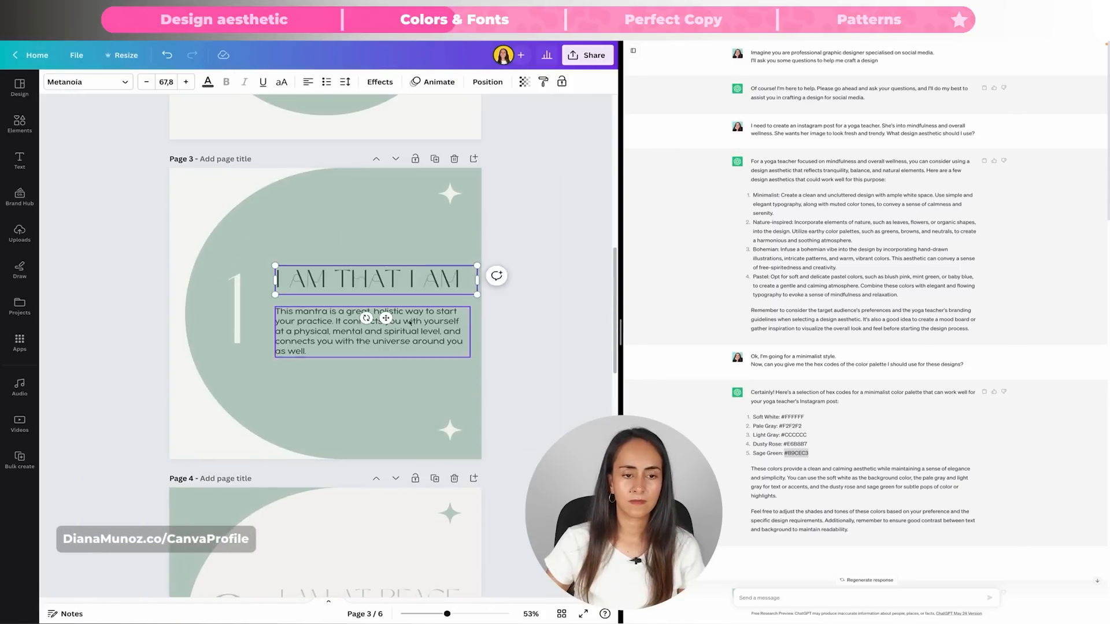
{"action": "left_click", "coordinate": [410, 322], "text": "shift"}
{"action": "left_click", "coordinate": [208, 82]}
{"action": "left_click", "coordinate": [211, 173]}
{"action": "left_click", "coordinate": [579, 237]}
Recolor the "For your yoga pratice" subtitle on page 2 to the muted gray-green document color
{"action": "scroll", "coordinate": [580, 238], "scroll_direction": "up", "scroll_amount": 5}
{"action": "left_click", "coordinate": [341, 368]}
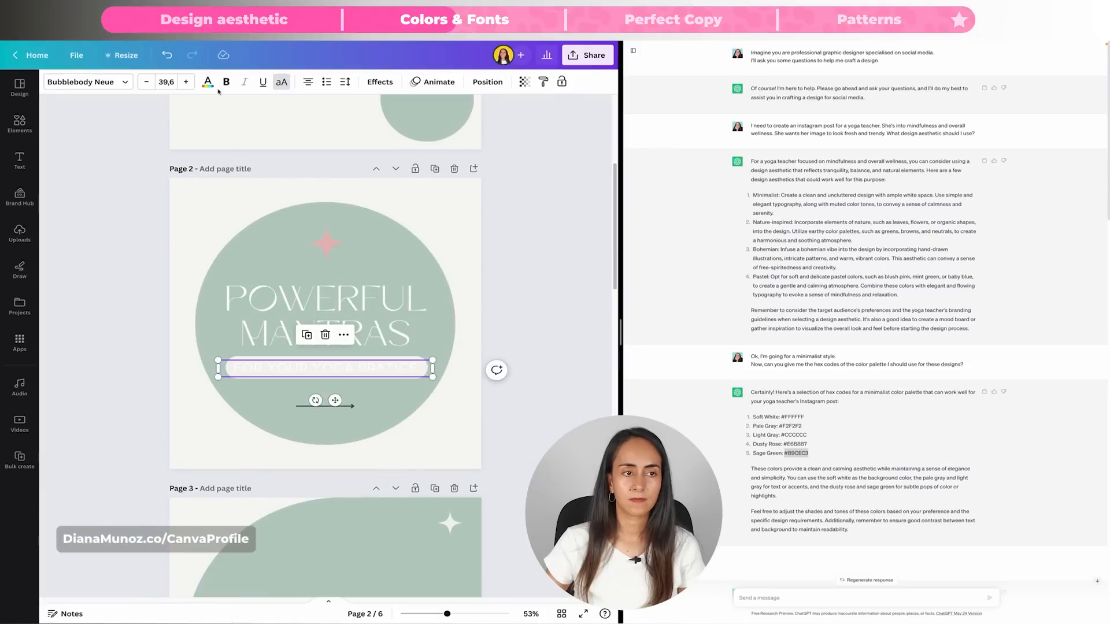
{"action": "left_click", "coordinate": [207, 82]}
{"action": "left_click", "coordinate": [152, 141]}
{"action": "left_click", "coordinate": [597, 344]}
{"action": "scroll", "coordinate": [598, 344], "scroll_direction": "up", "scroll_amount": 1}
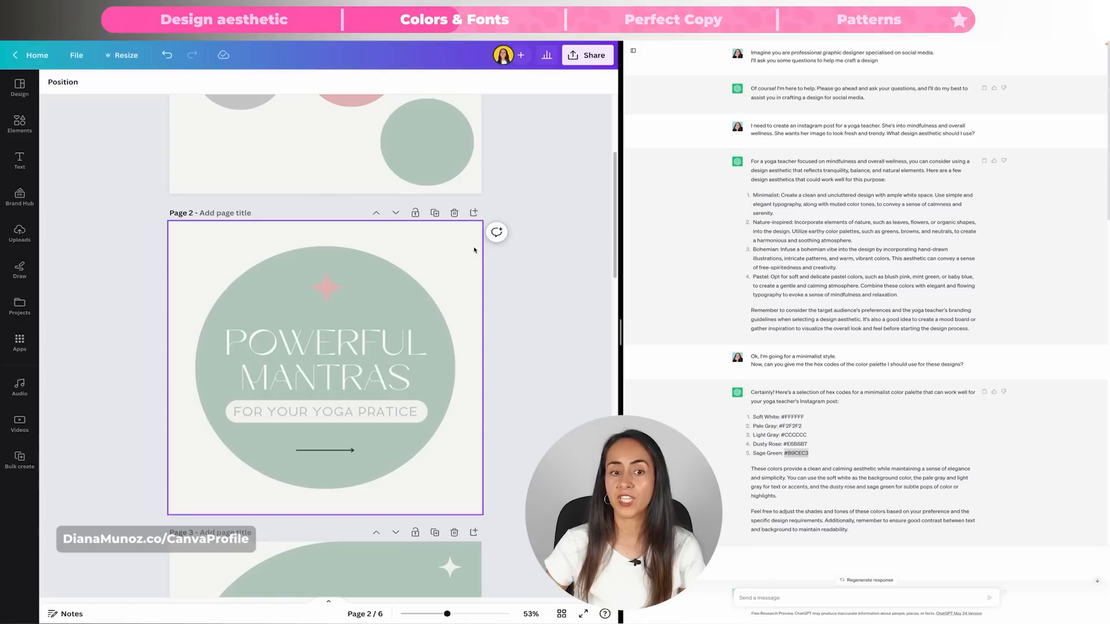
Compare white and pale gray for the page 2 background, choose pale gray, and apply it to all pages
{"action": "left_click", "coordinate": [187, 231]}
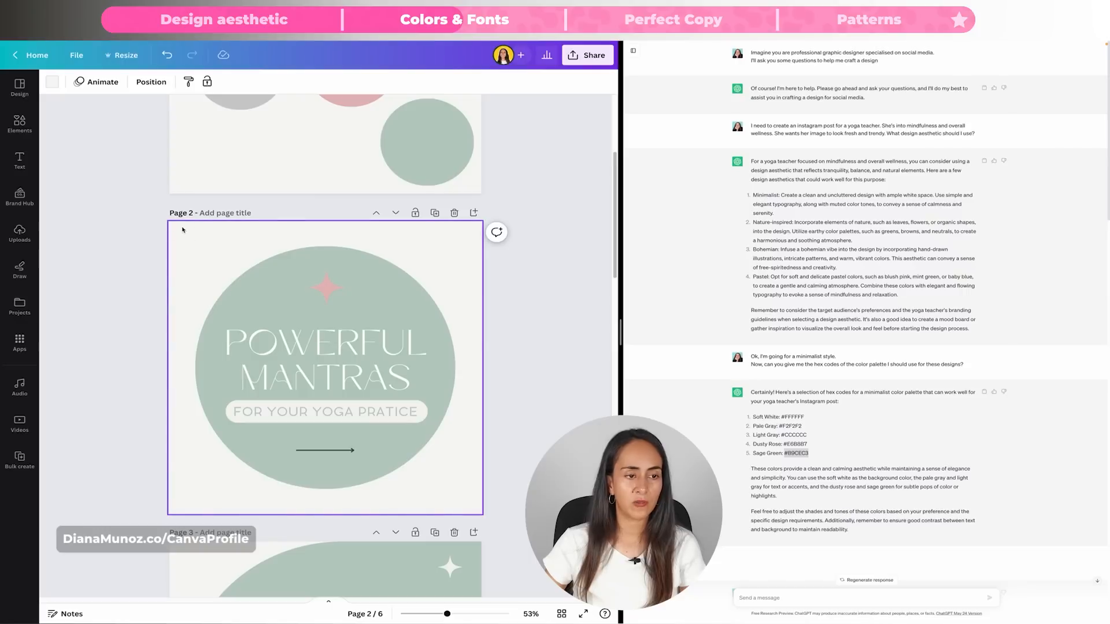
{"action": "left_click", "coordinate": [57, 86]}
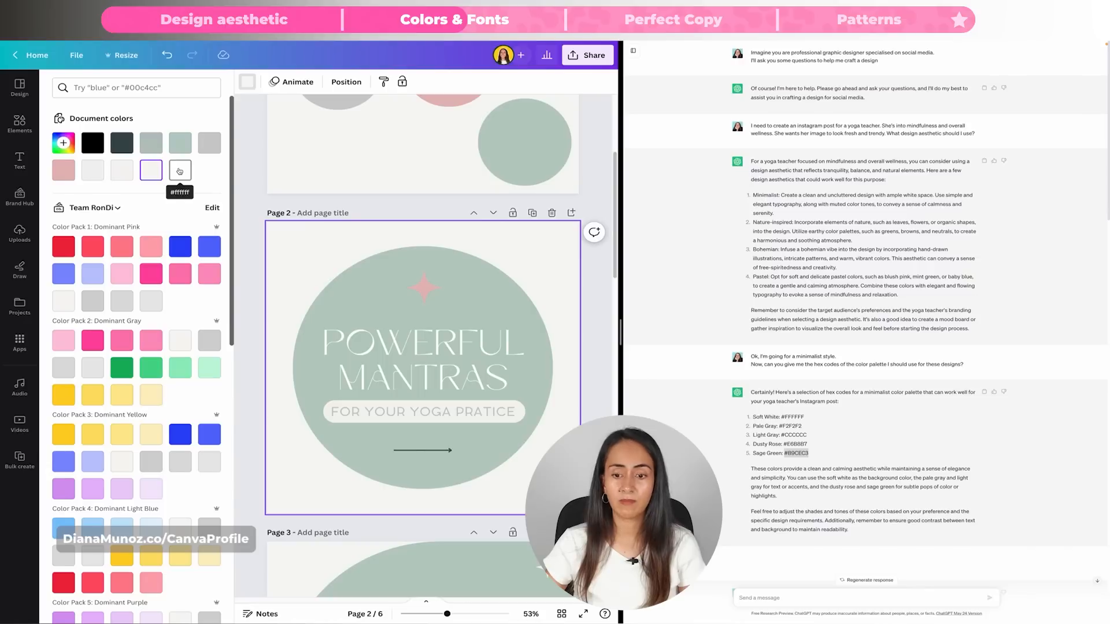
{"action": "scroll", "coordinate": [243, 181], "scroll_direction": "up", "scroll_amount": 4}
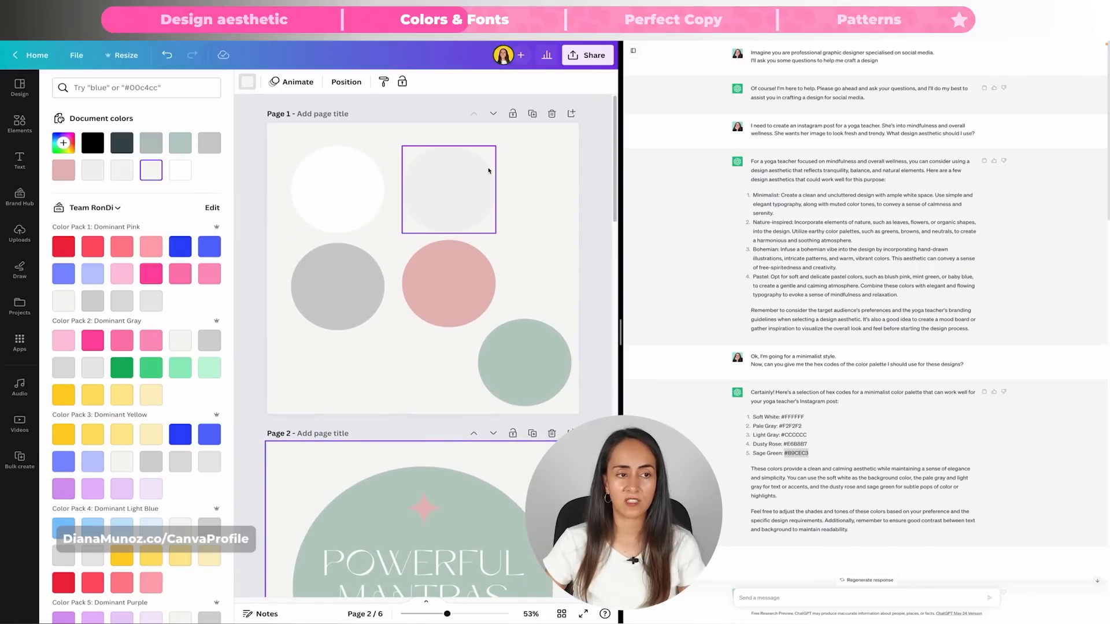
{"action": "scroll", "coordinate": [477, 178], "scroll_direction": "down", "scroll_amount": 3}
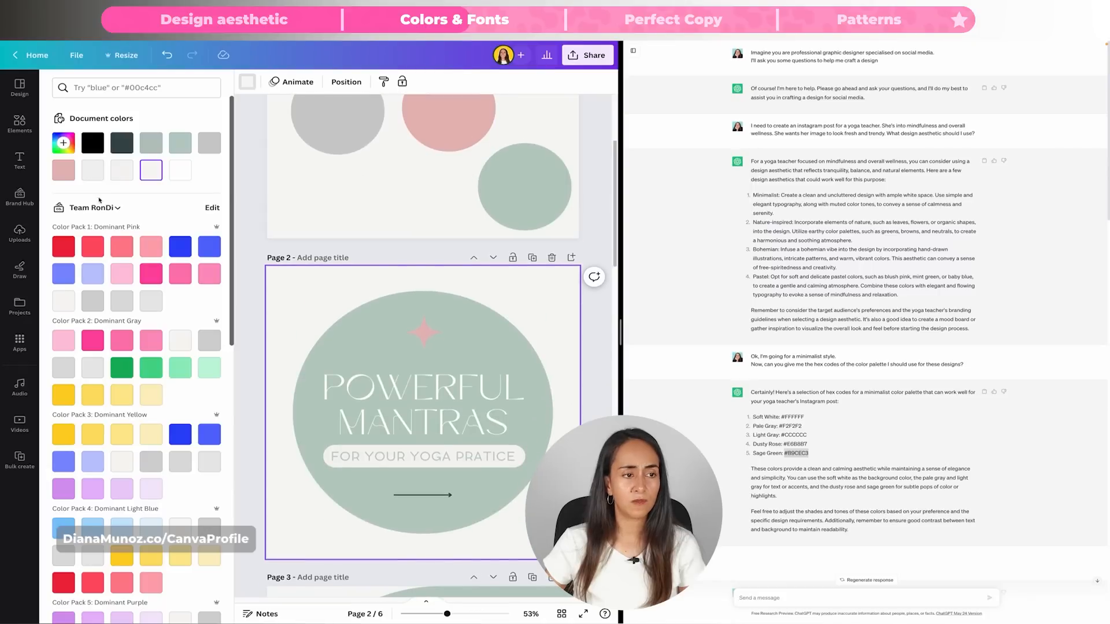
{"action": "left_click", "coordinate": [94, 176]}
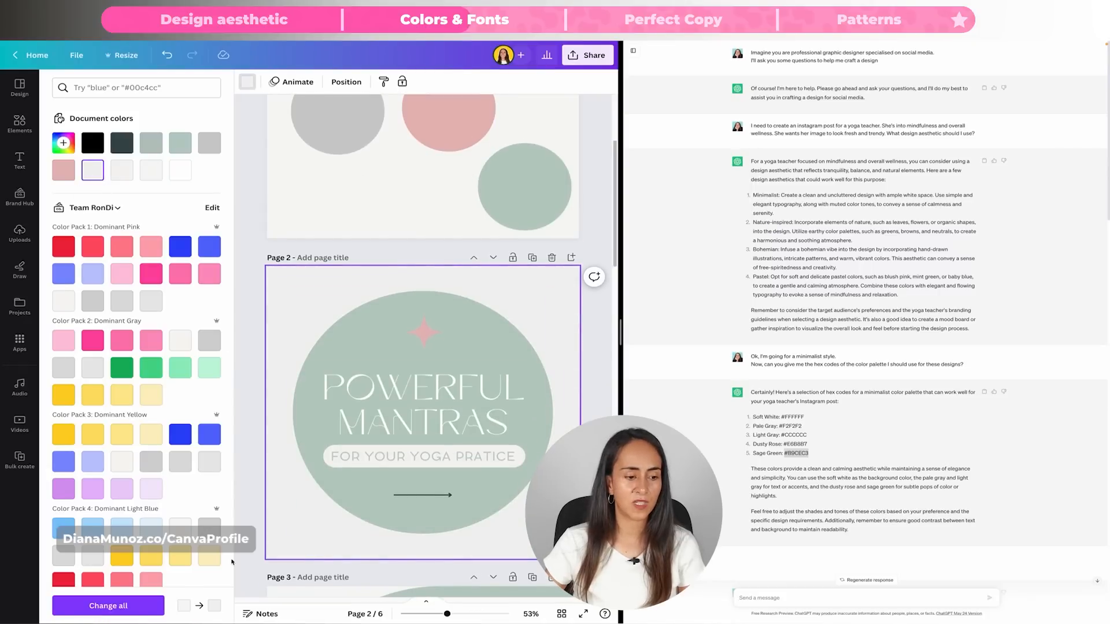
{"action": "left_click", "coordinate": [181, 170]}
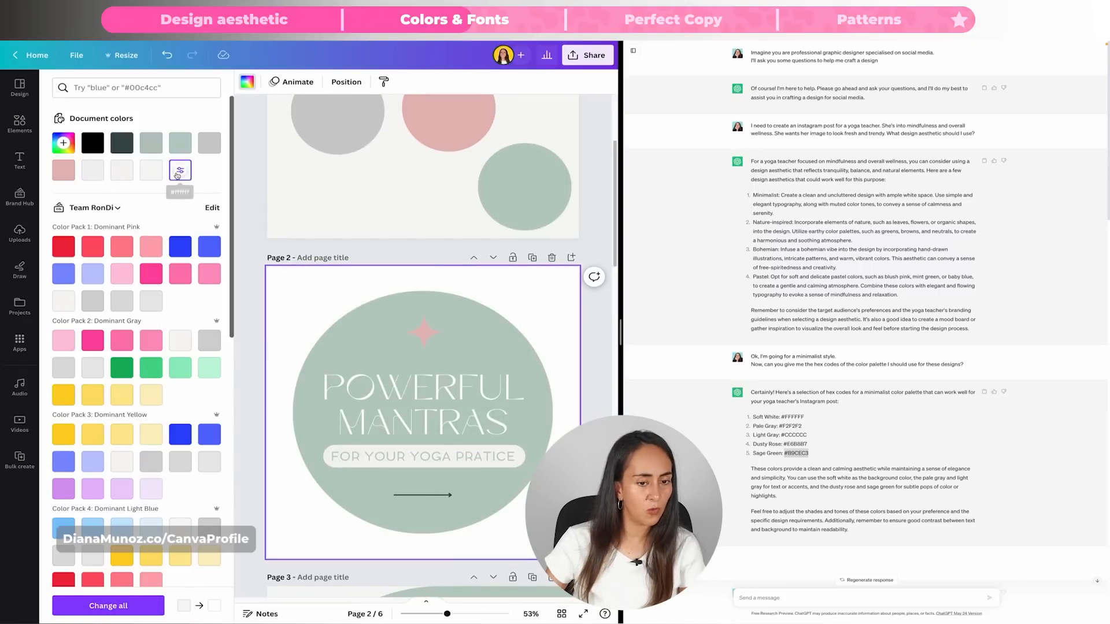
{"action": "left_click", "coordinate": [92, 174]}
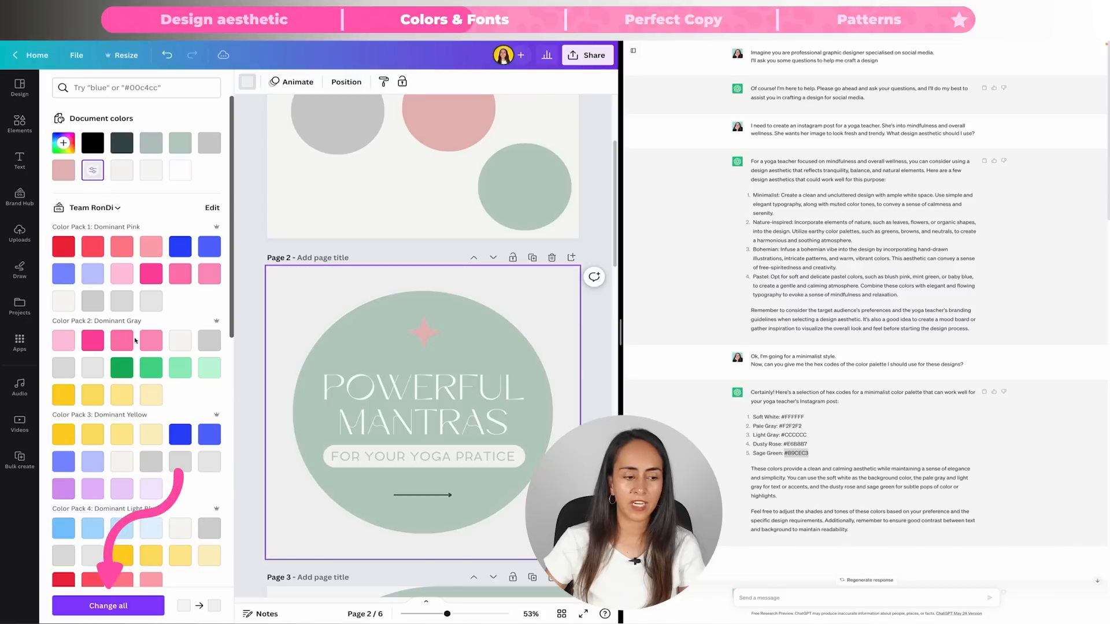
{"action": "left_click", "coordinate": [109, 608]}
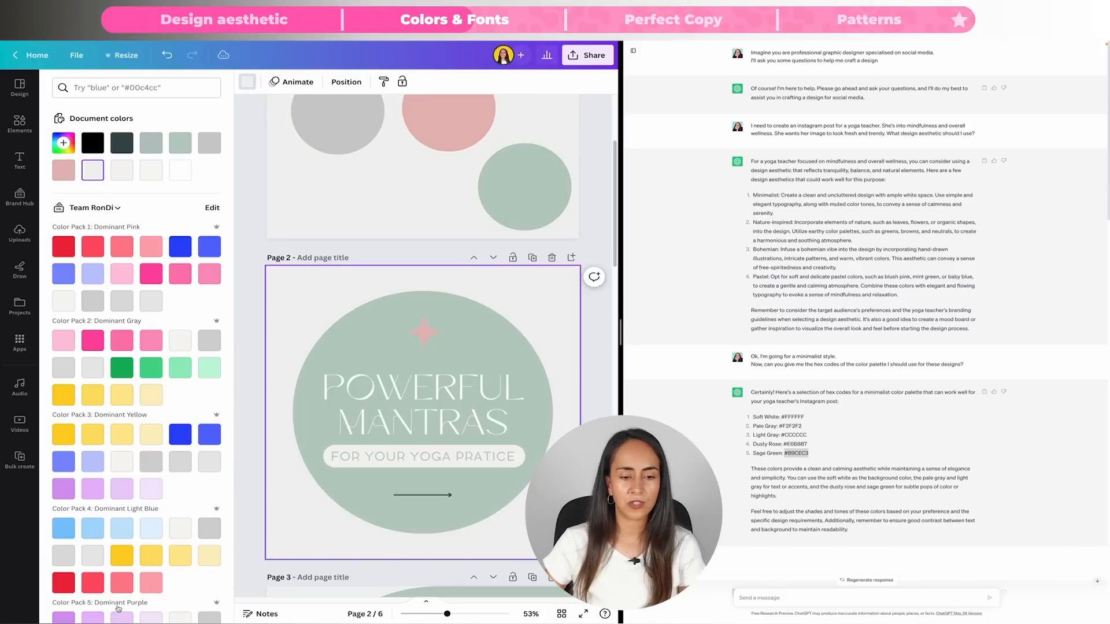
Fill the pill shape behind the page 2 subtitle with pale gray and recolor the arrow below it to white
{"action": "left_click", "coordinate": [514, 448]}
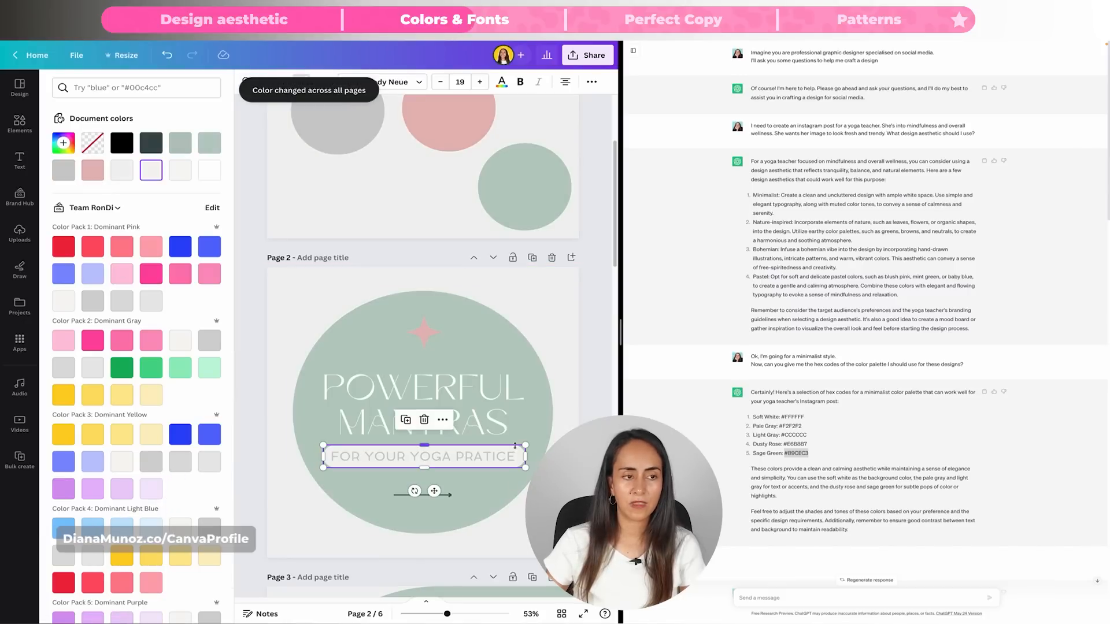
{"action": "left_click", "coordinate": [121, 170]}
{"action": "left_click", "coordinate": [445, 495]}
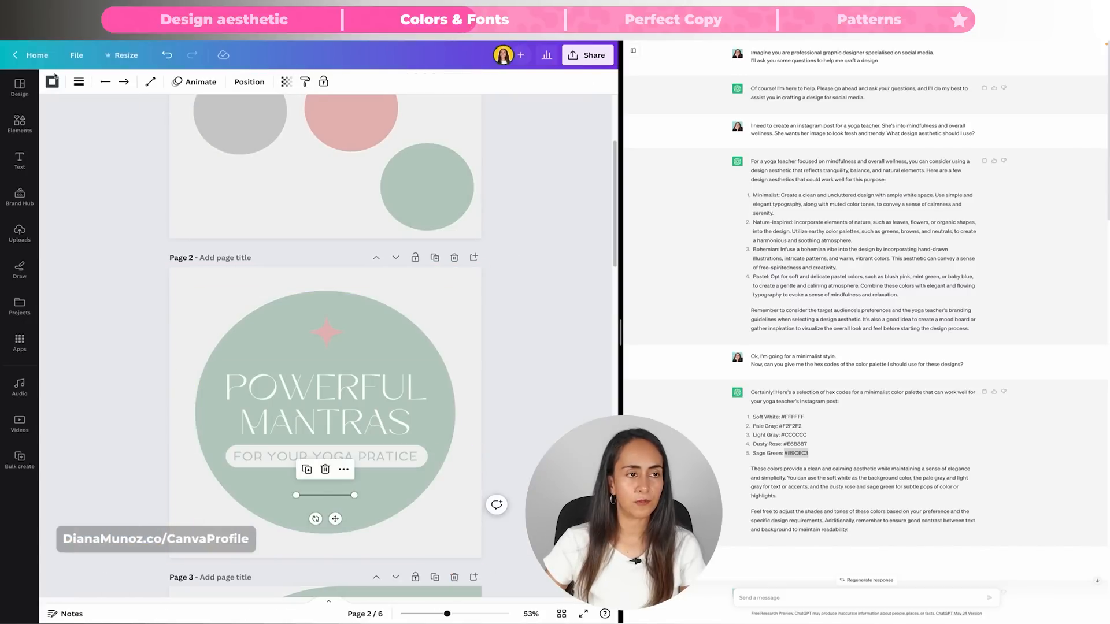
{"action": "left_click", "coordinate": [54, 82]}
{"action": "left_click", "coordinate": [552, 415]}
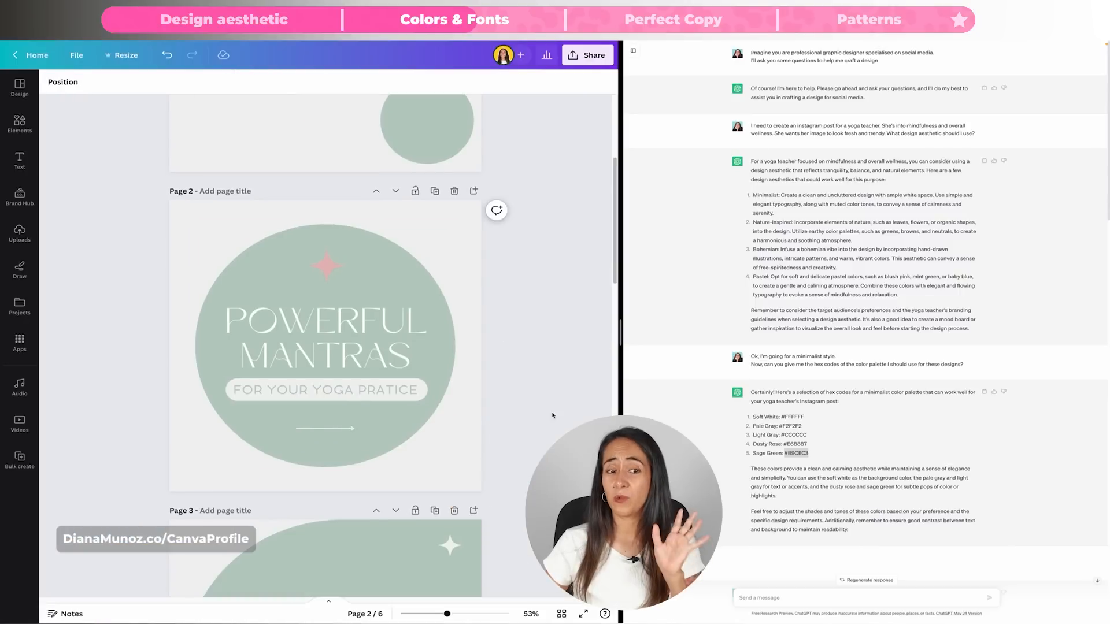
Review the recolored carousel pages through page 6 for color contrast and text legibility
{"action": "scroll", "coordinate": [552, 415], "scroll_direction": "down", "scroll_amount": 5}
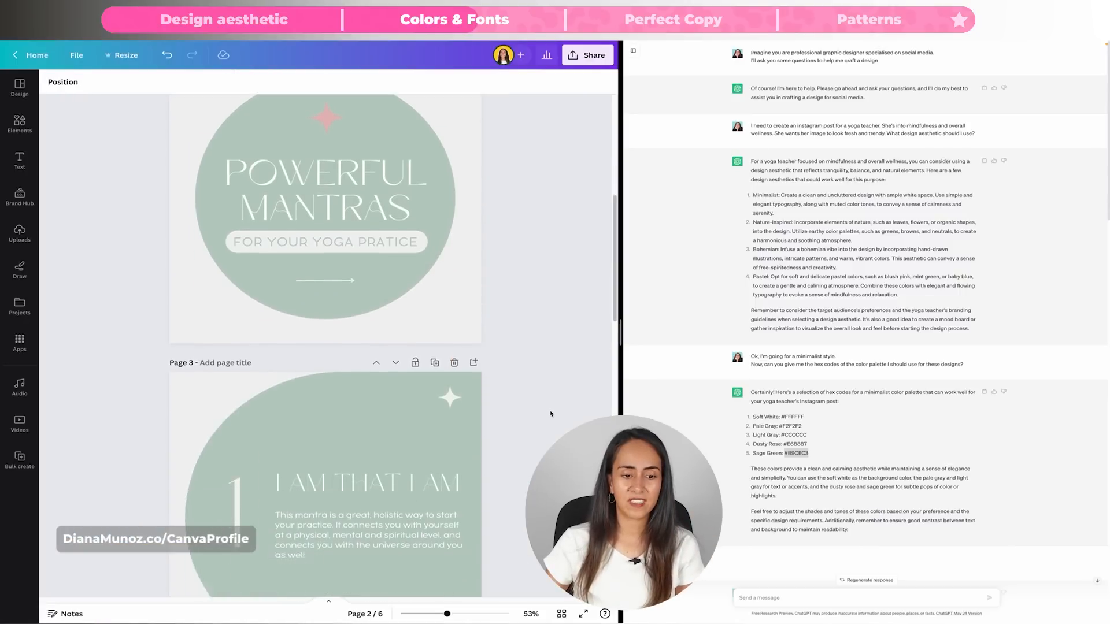
{"action": "scroll", "coordinate": [552, 415], "scroll_direction": "down", "scroll_amount": 2}
{"action": "scroll", "coordinate": [549, 413], "scroll_direction": "down", "scroll_amount": 8}
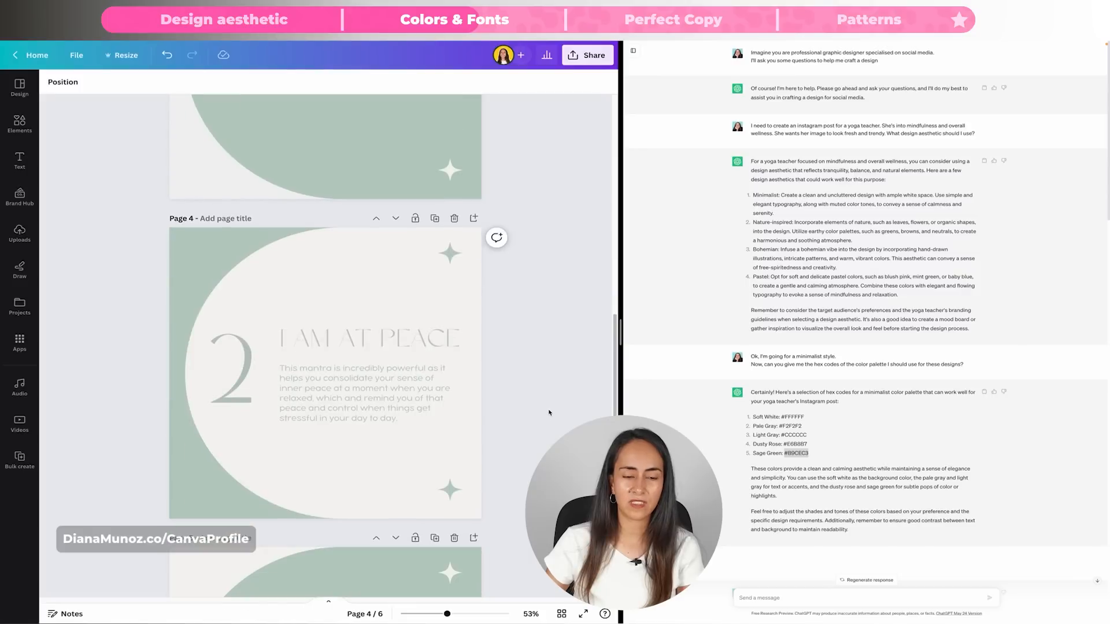
{"action": "scroll", "coordinate": [542, 406], "scroll_direction": "down", "scroll_amount": 4}
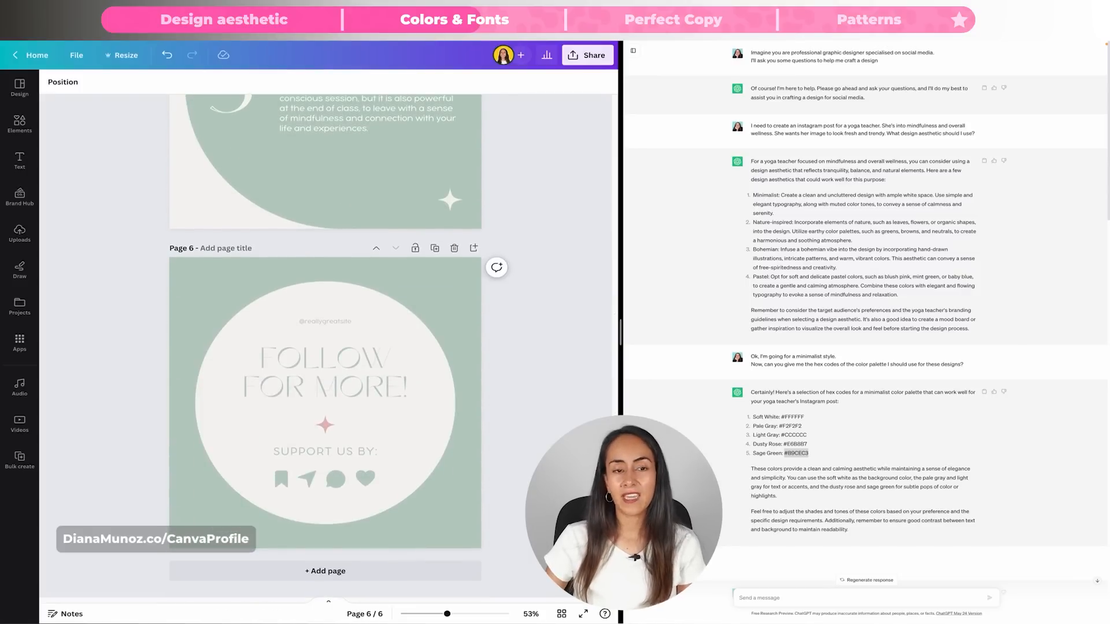
{"action": "scroll", "coordinate": [325, 345], "scroll_direction": "up", "scroll_amount": 4}
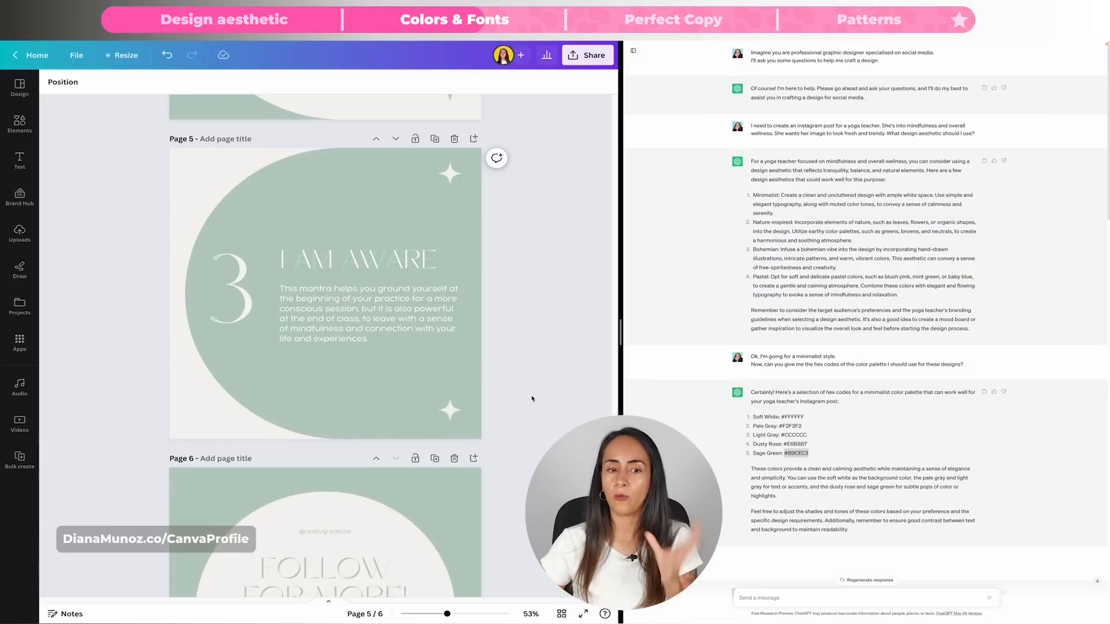
{"action": "scroll", "coordinate": [532, 398], "scroll_direction": "up", "scroll_amount": 1}
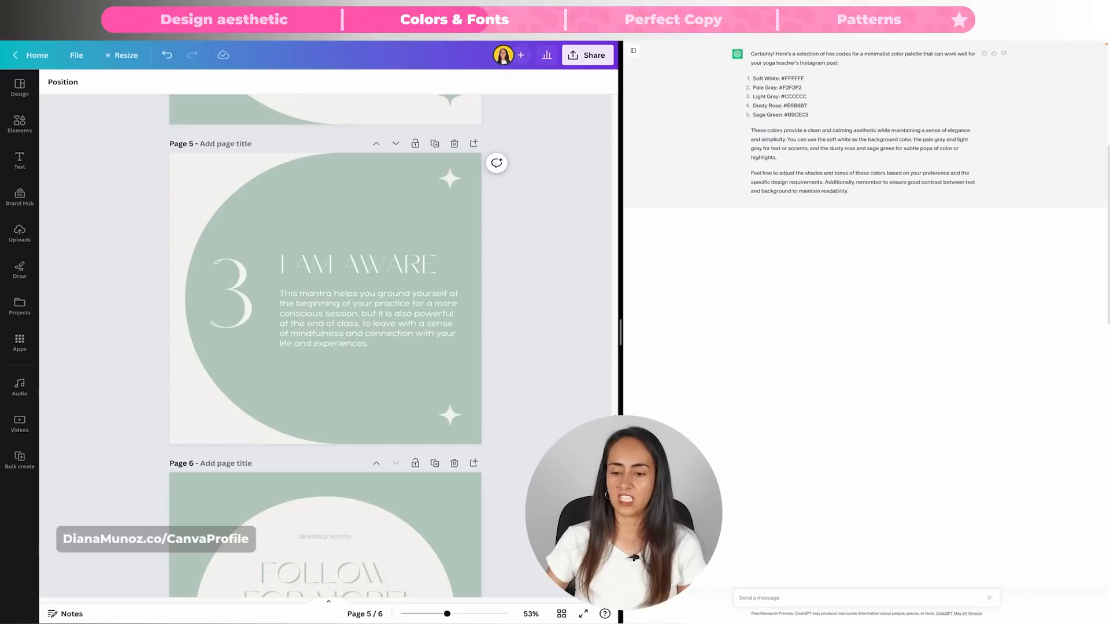
Ask ChatGPT whether to change one of the palette's colors or add a new one, because the light colors make the text illegible
{"action": "type", "text": "This color palette "}
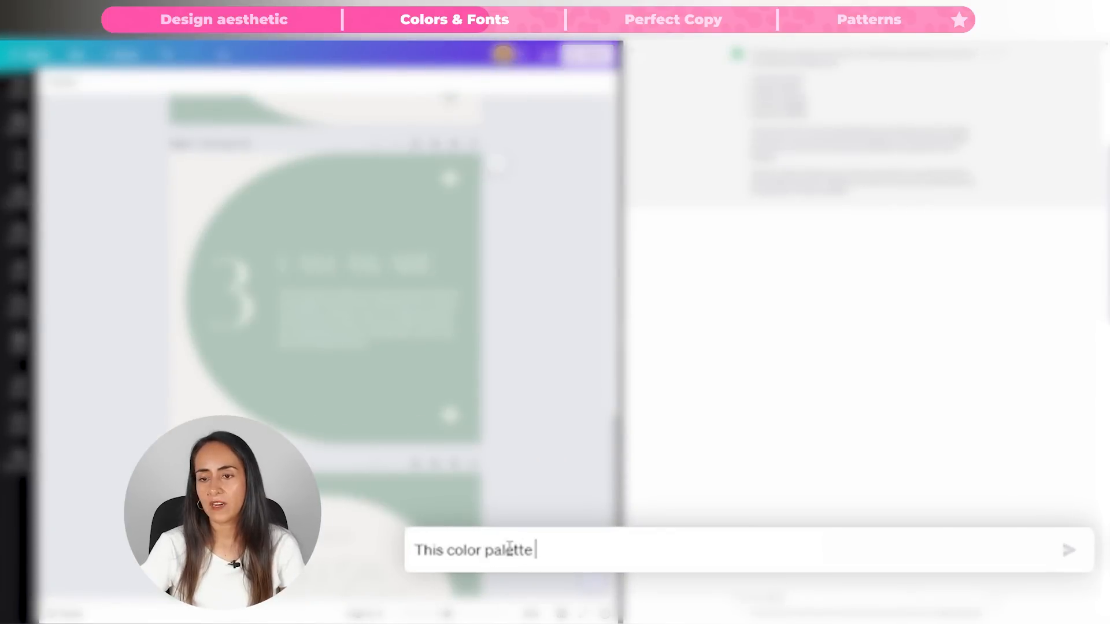
{"action": "type", "text": "has very light colors an"}
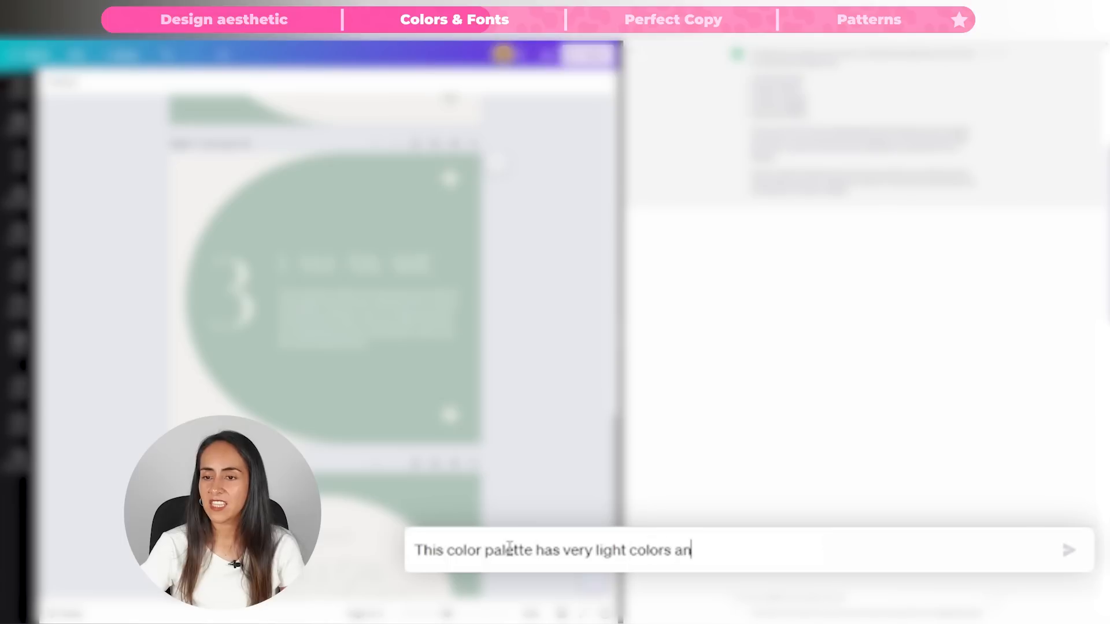
{"action": "type", "text": "d "}
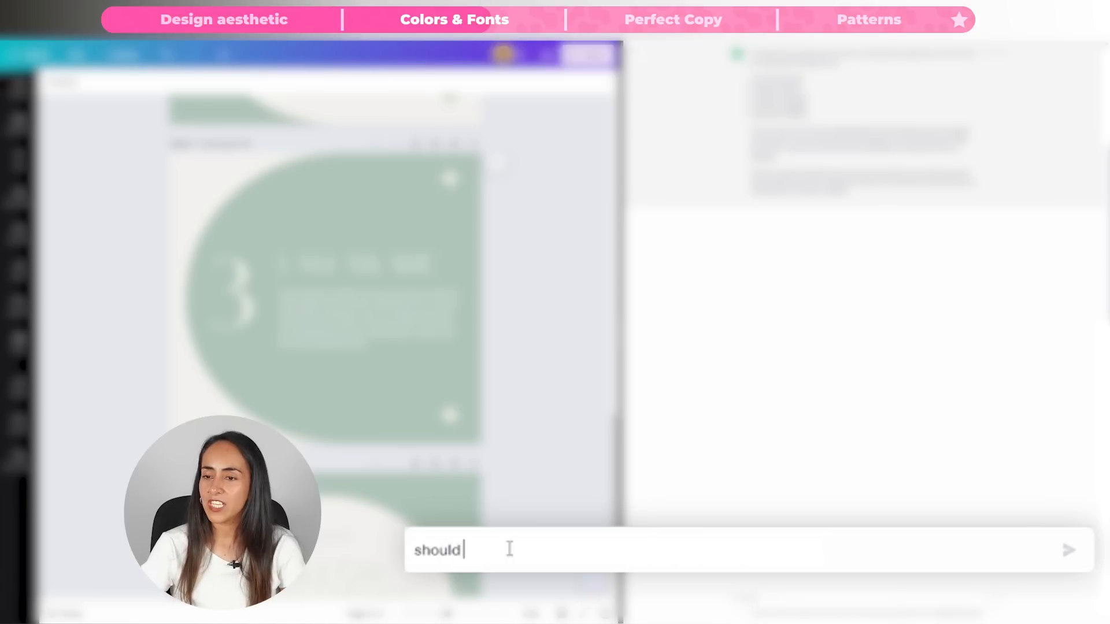
{"action": "type", "text": "text is not legible and should I change one of the colors of the palle"}
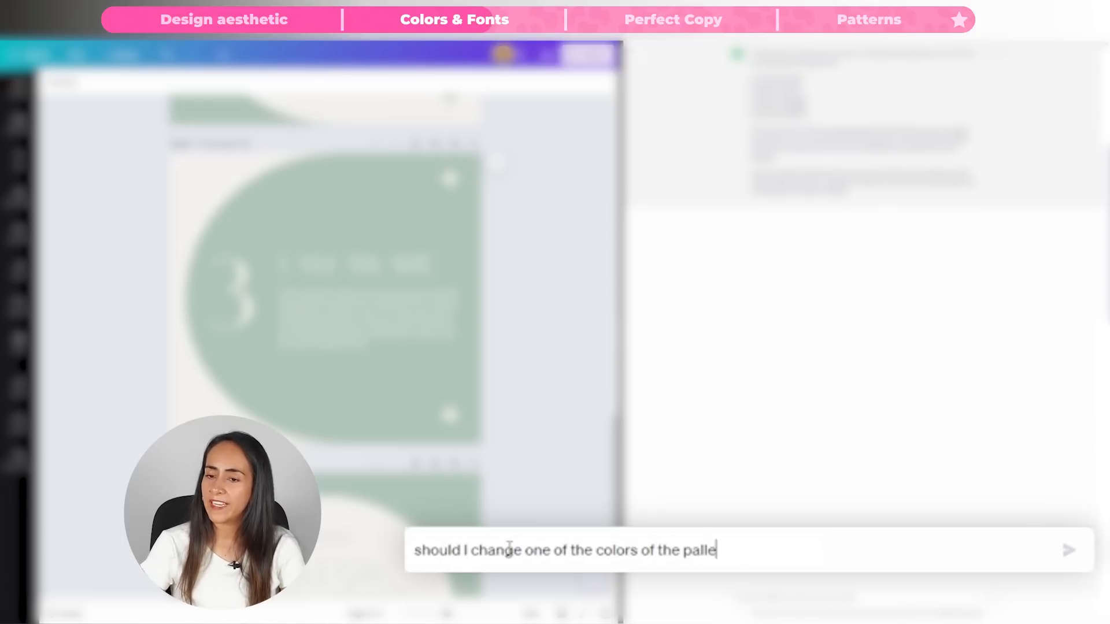
{"action": "key", "text": "BackSpace"}
{"action": "key", "text": "BackSpace"}
{"action": "type", "text": "ette r"}
{"action": "key", "text": "BackSpace"}
{"action": "type", "text": "or add another one"}
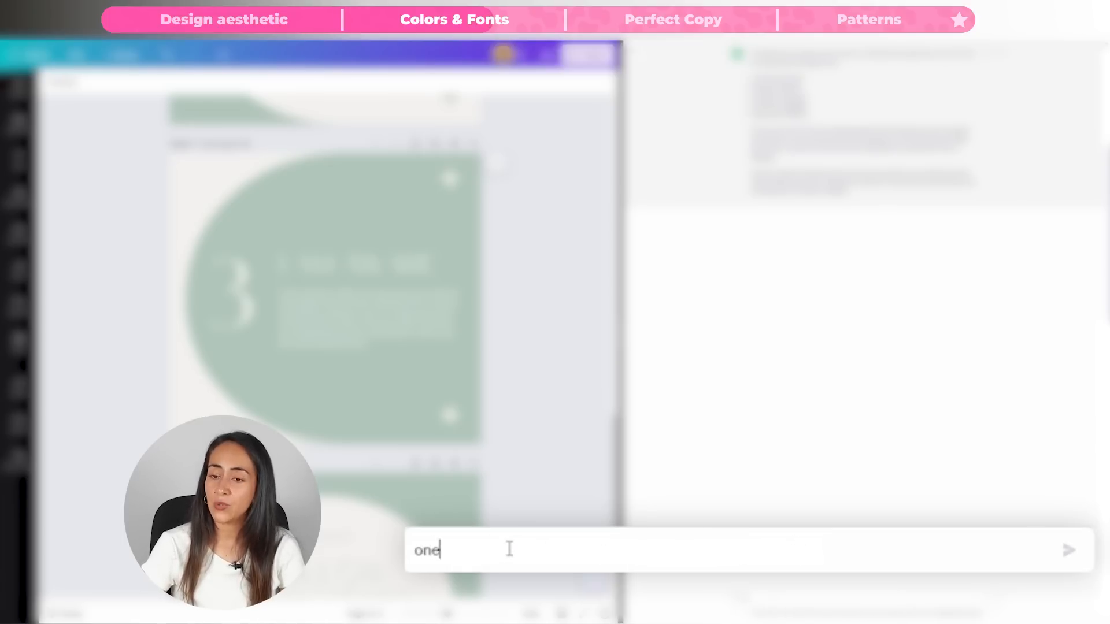
{"action": "type", "text": "?"}
{"action": "key", "text": "Return"}
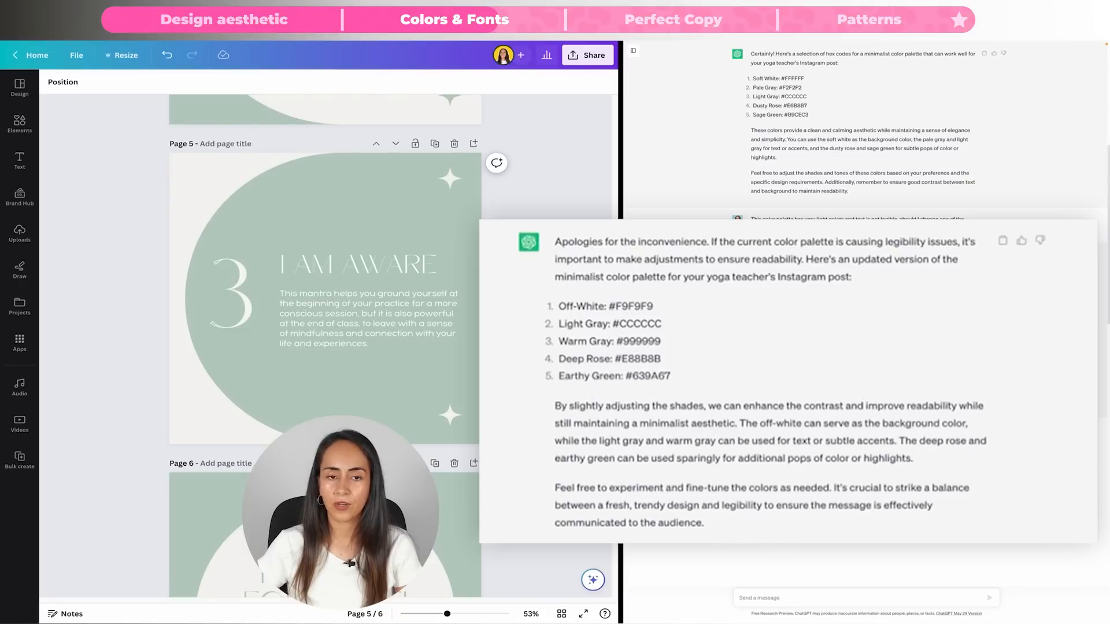
Duplicate the palette page, then give the copy a white background and fill its white circle with off-white #F9F9F9
{"action": "scroll", "coordinate": [552, 324], "scroll_direction": "up", "scroll_amount": 15}
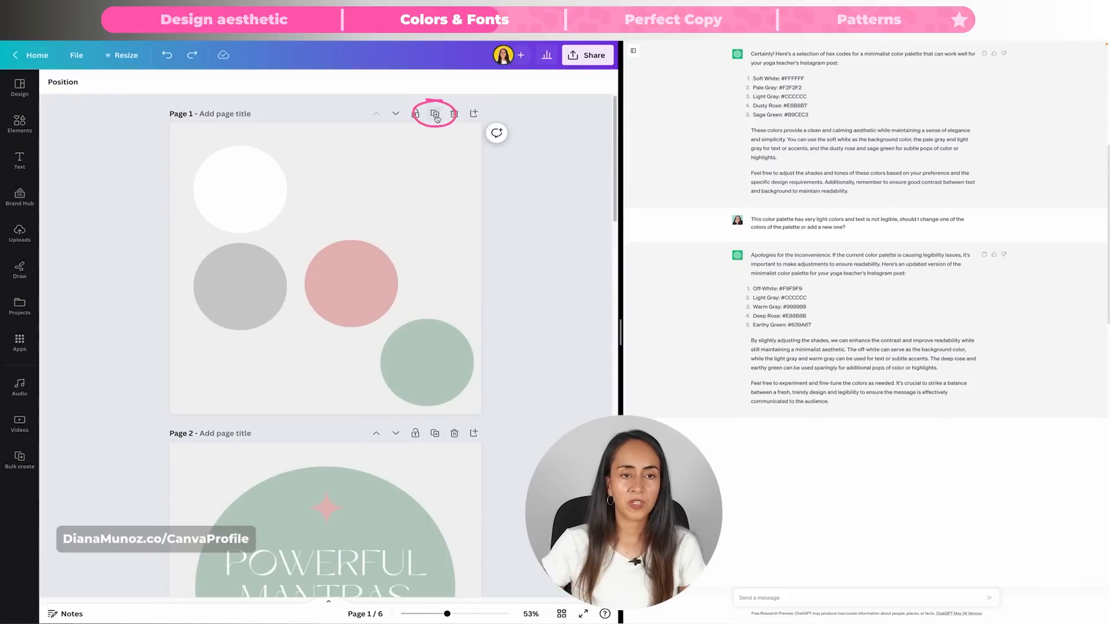
{"action": "left_click", "coordinate": [435, 113]}
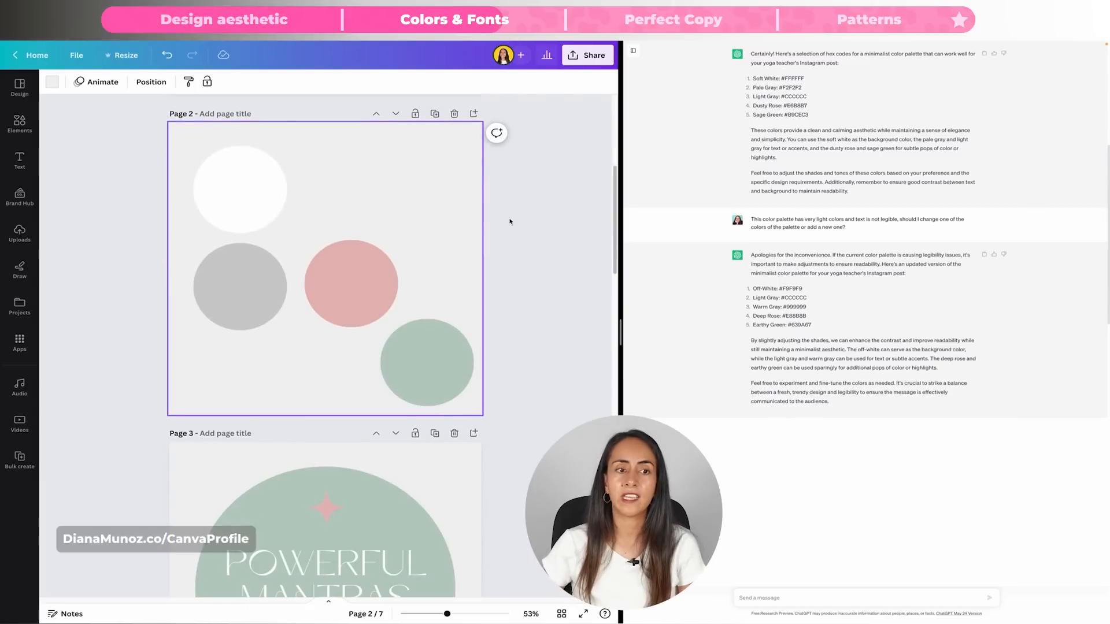
{"action": "left_click", "coordinate": [370, 196]}
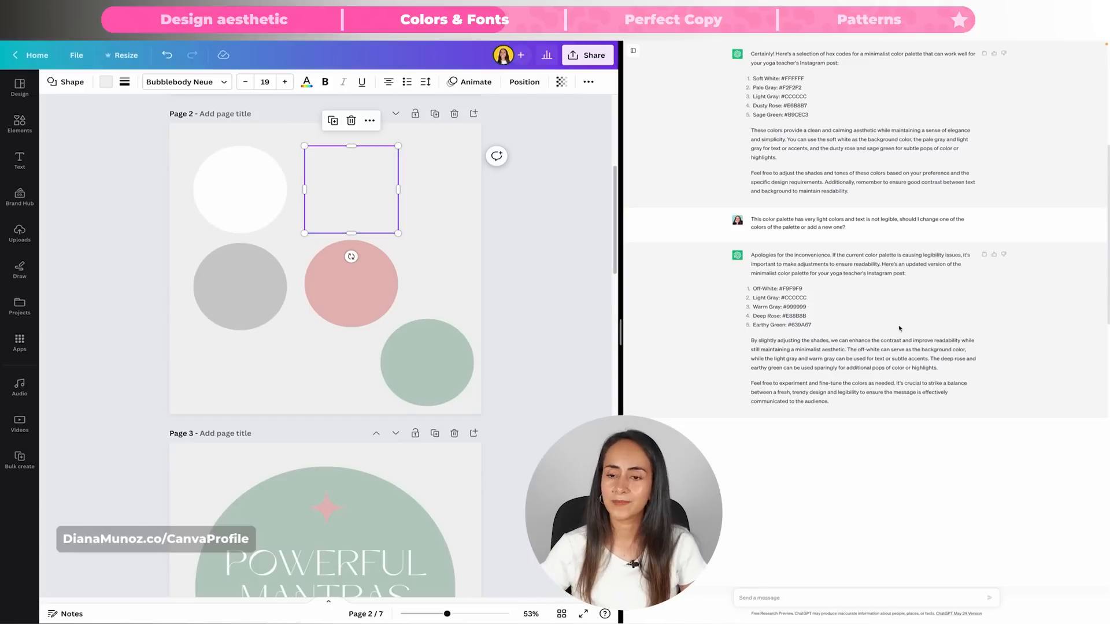
{"action": "double_click", "coordinate": [795, 297]}
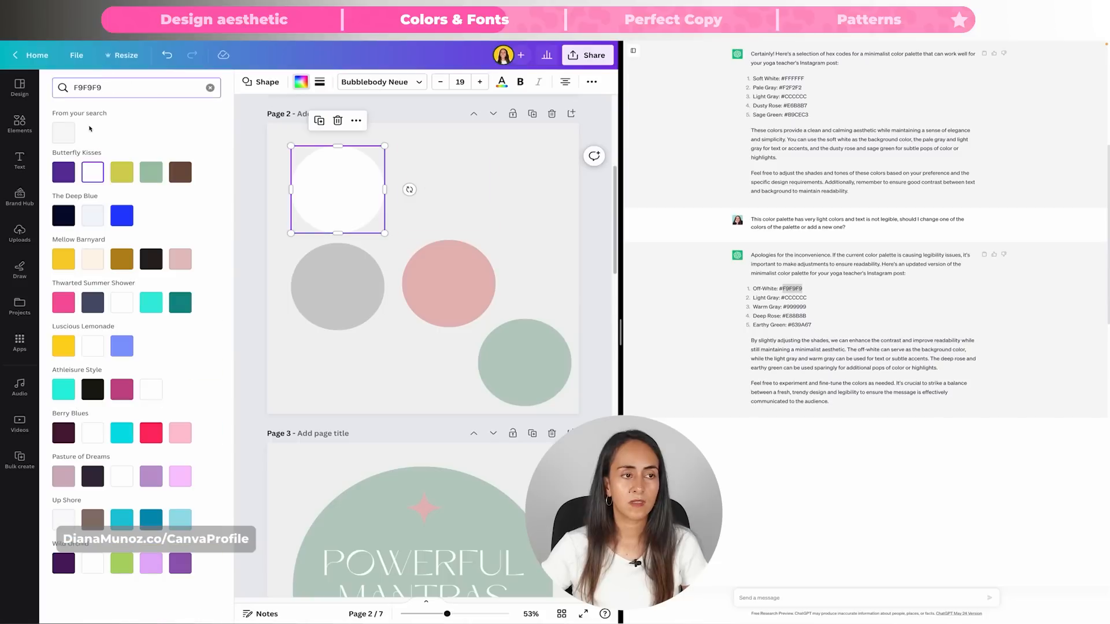
{"action": "left_click", "coordinate": [528, 168]}
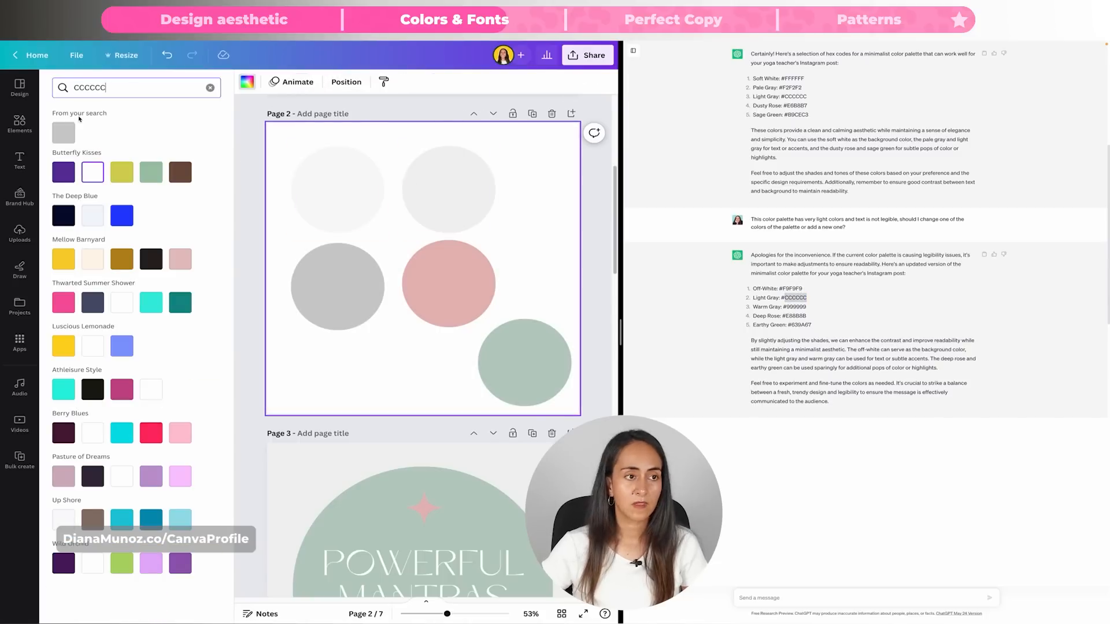
Fill the copied palette's pale gray circle with light gray #CCCCCC and its light gray circle with warm gray #999999
{"action": "left_click", "coordinate": [449, 189]}
{"action": "left_click", "coordinate": [64, 133]}
{"action": "double_click", "coordinate": [796, 307]}
{"action": "left_click", "coordinate": [351, 272]}
{"action": "left_click", "coordinate": [63, 133]}
Try to fill the dusty rose circle on the copied palette page with deep rose #E88B8B
{"action": "double_click", "coordinate": [796, 316]}
{"action": "left_click", "coordinate": [444, 282]}
{"action": "double_click", "coordinate": [141, 89]}
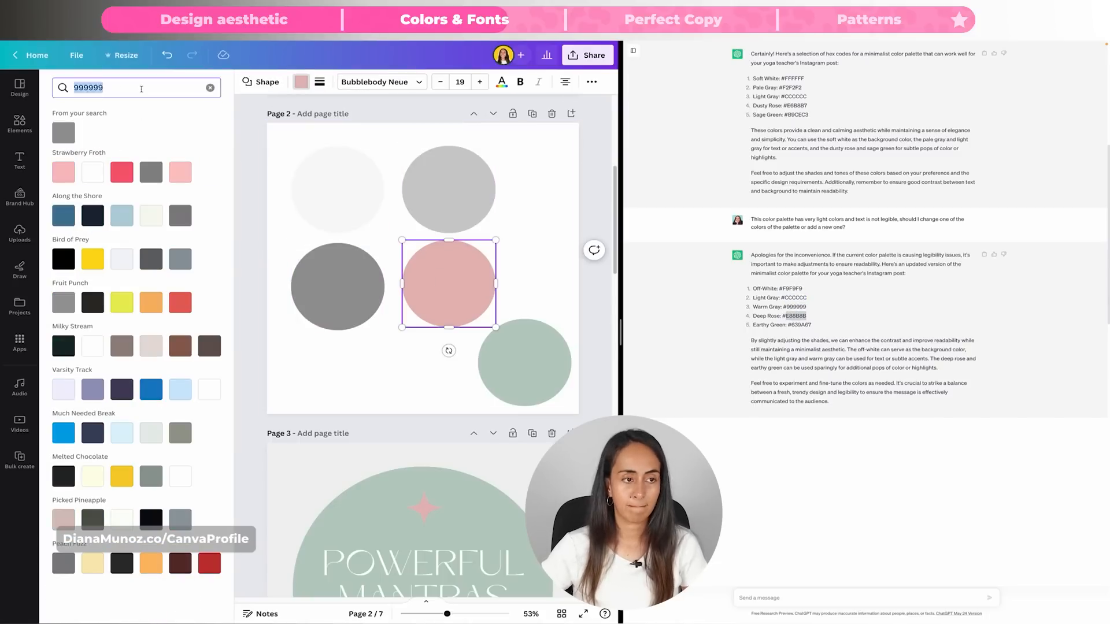
{"action": "type", "text": "E88B8B"}
{"action": "left_click", "coordinate": [64, 133]}
Fill the sage green circle on the copied palette page with earthy green #639A67
{"action": "double_click", "coordinate": [800, 325]}
{"action": "type", "text": "639A67"}
{"action": "left_click", "coordinate": [525, 363]}
{"action": "left_click", "coordinate": [63, 133]}
Recolor the copied palette's dusty rose circle with the suggested deep rose #E88B8B
{"action": "double_click", "coordinate": [796, 316]}
{"action": "left_click", "coordinate": [352, 283]}
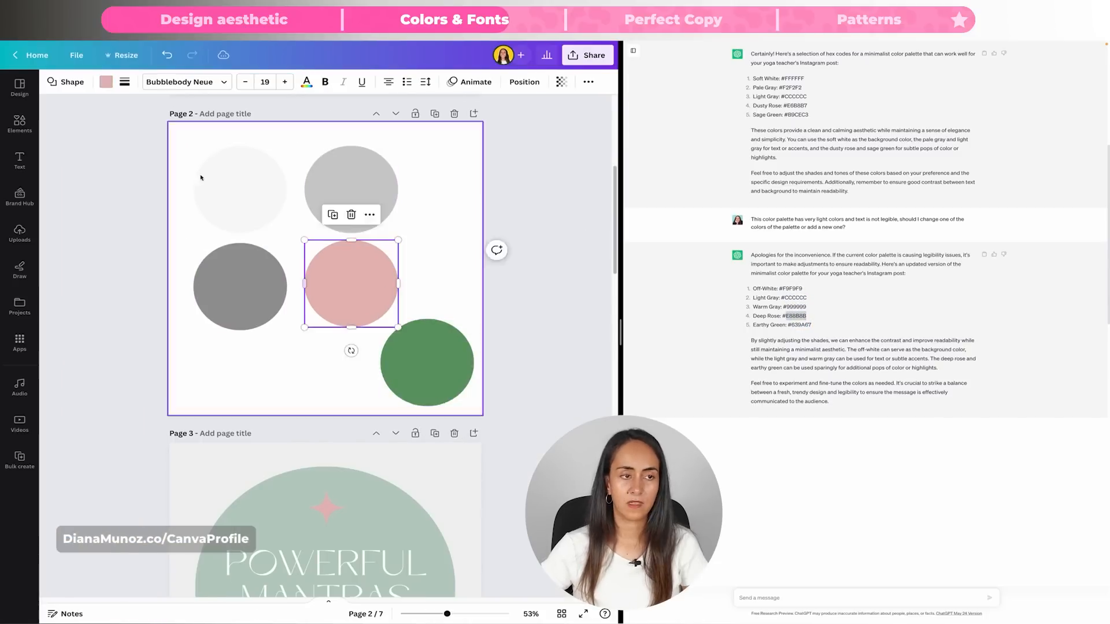
{"action": "left_click", "coordinate": [106, 82]}
{"action": "type", "text": "E88B8B"}
{"action": "left_click", "coordinate": [64, 132]}
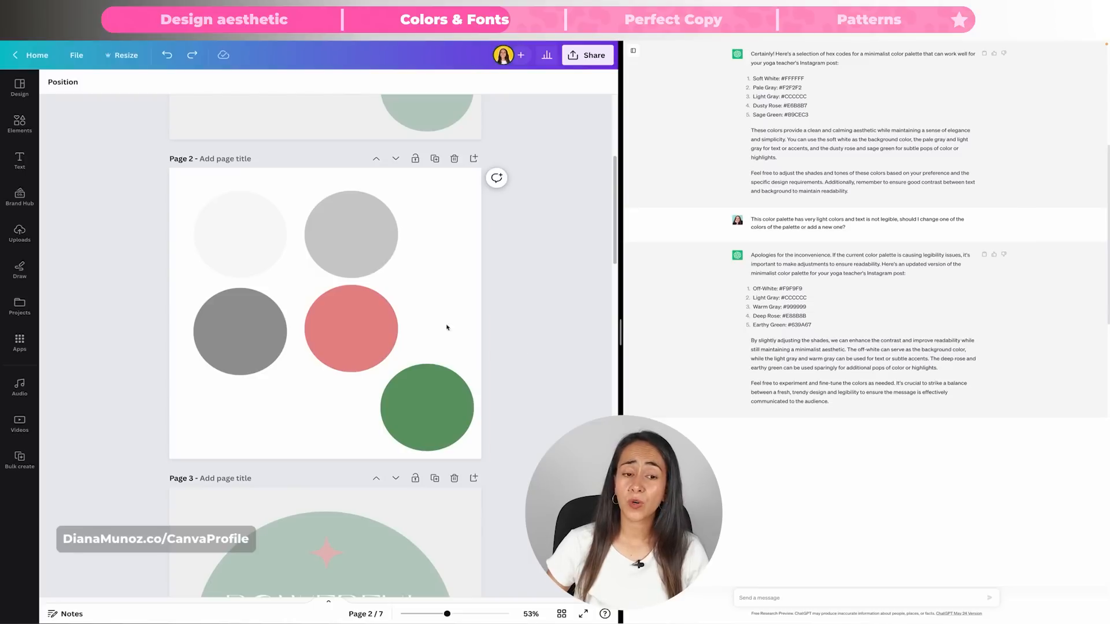
Delete the original light palette page at the start of the design
{"action": "scroll", "coordinate": [442, 312], "scroll_direction": "up", "scroll_amount": 5}
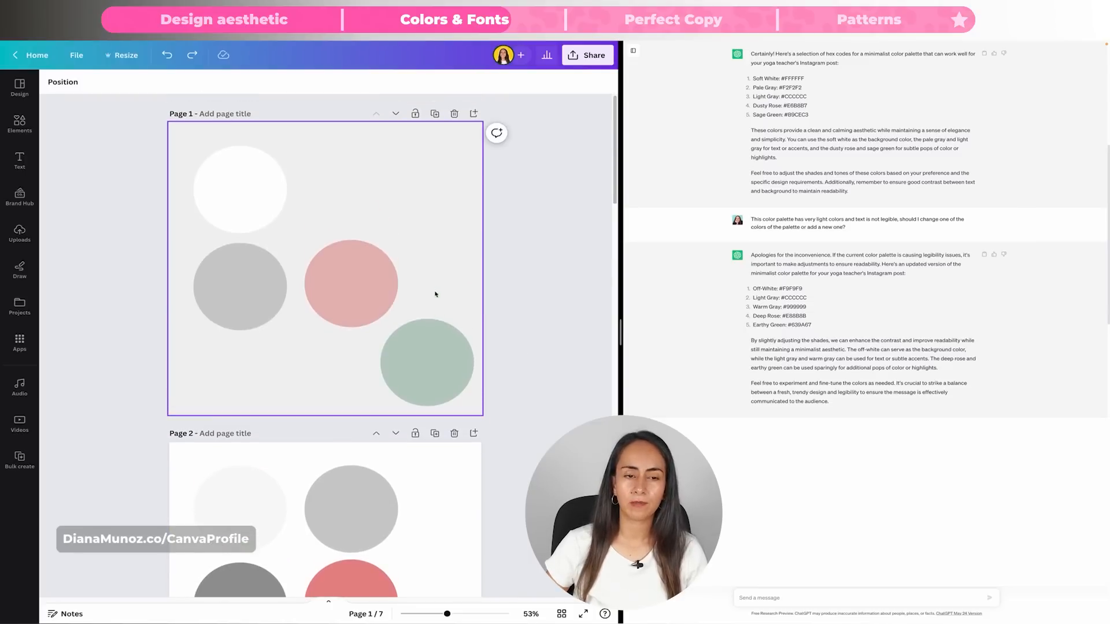
{"action": "left_click", "coordinate": [454, 114]}
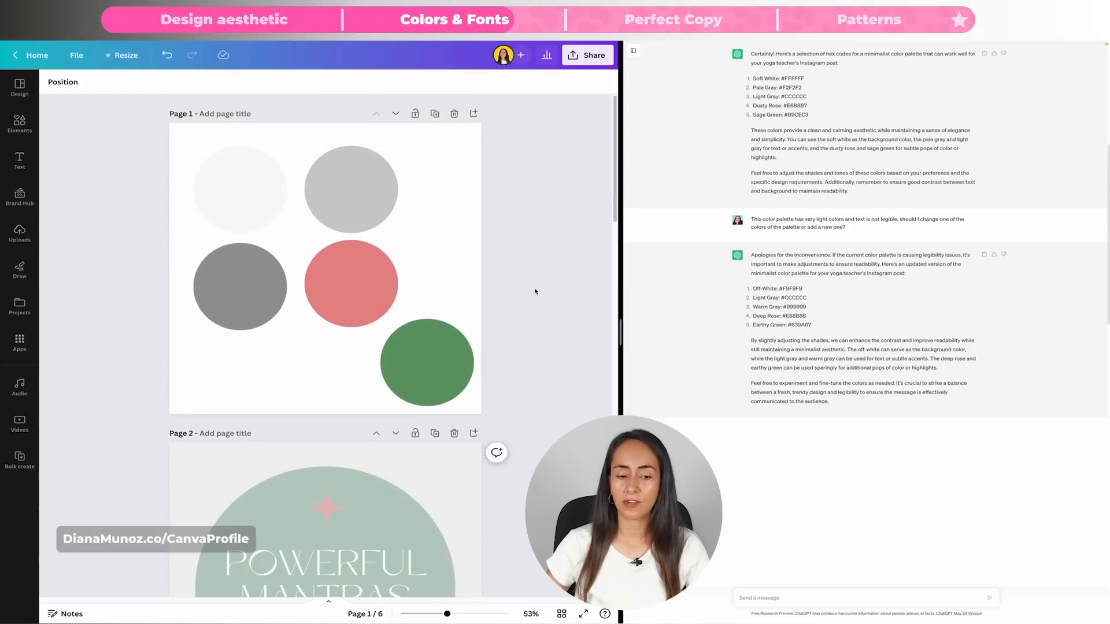
{"action": "scroll", "coordinate": [537, 301], "scroll_direction": "down", "scroll_amount": 3}
{"action": "scroll", "coordinate": [463, 260], "scroll_direction": "up", "scroll_amount": 3}
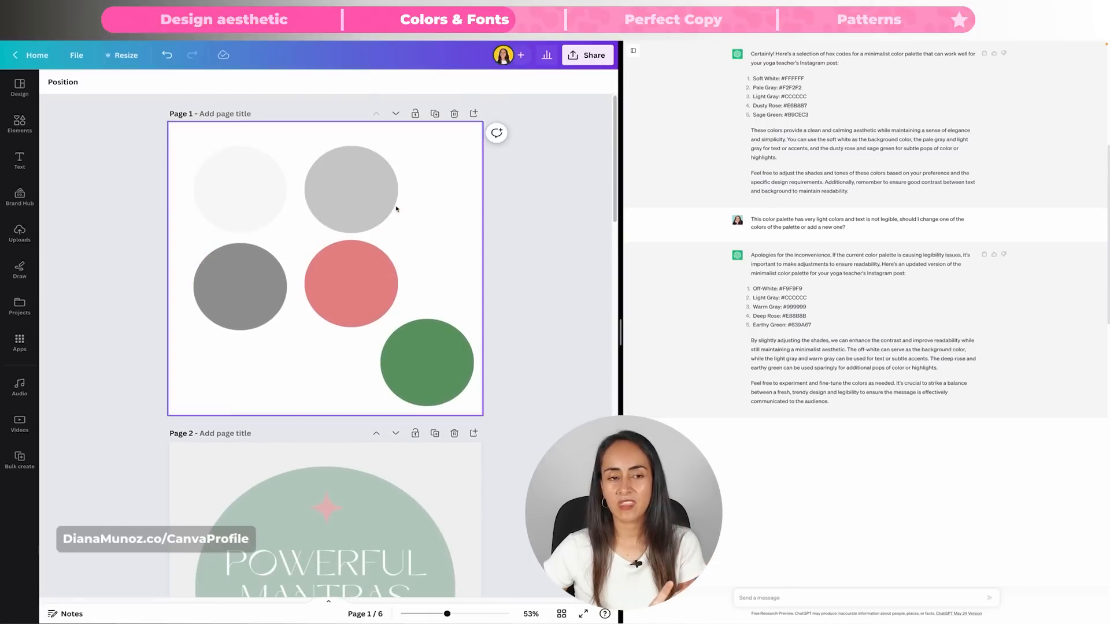
Fill the large circle on page 2 with off-white #F9F9F9 and apply that color replacement to the whole design
{"action": "scroll", "coordinate": [542, 376], "scroll_direction": "down", "scroll_amount": 4}
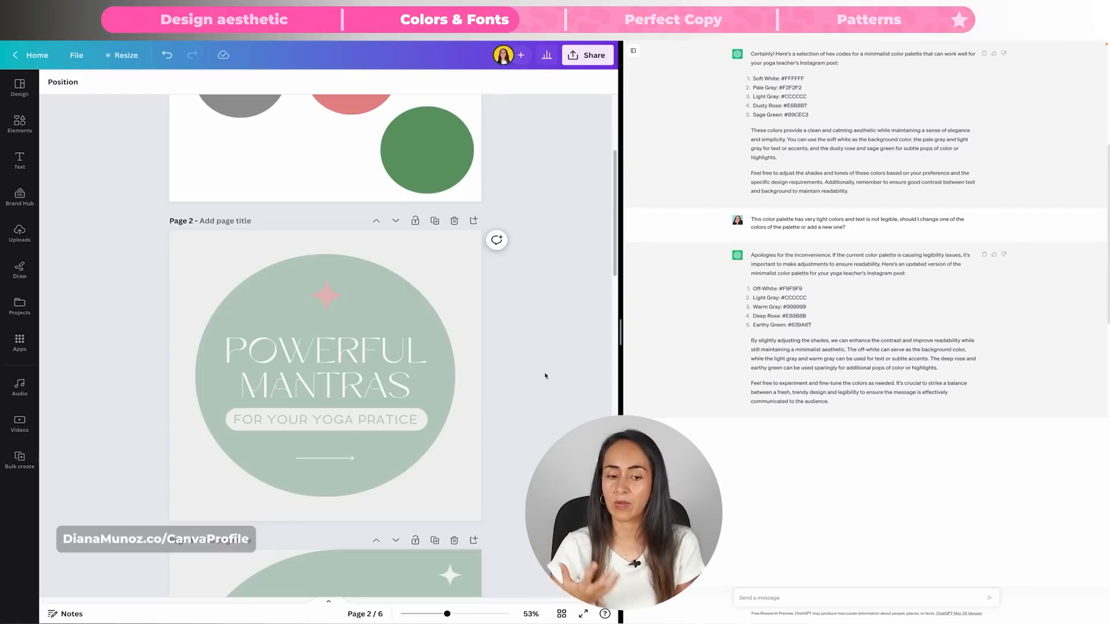
{"action": "scroll", "coordinate": [542, 376], "scroll_direction": "up", "scroll_amount": 1}
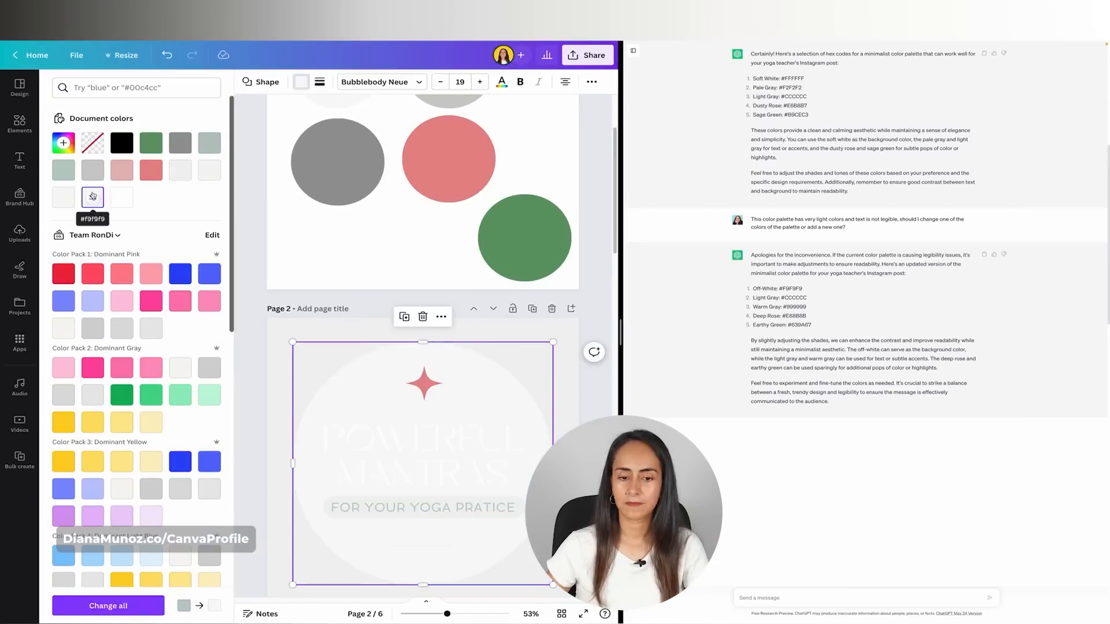
{"action": "left_click", "coordinate": [108, 605]}
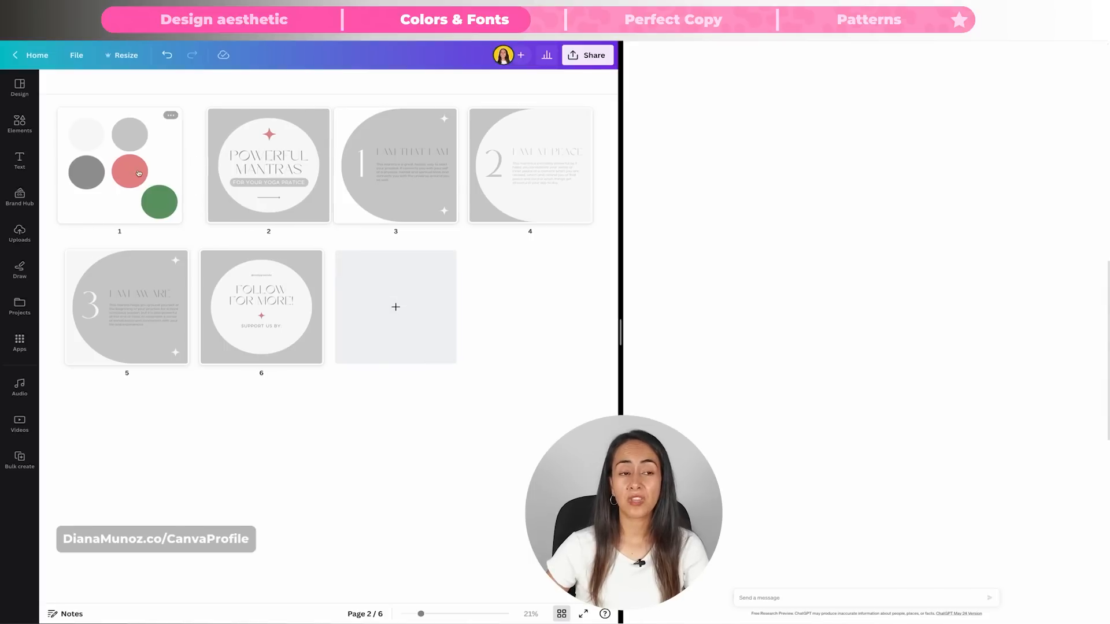
Ask ChatGPT "What font combination should I use?"
{"action": "mouse_move", "coordinate": [167, 195]}
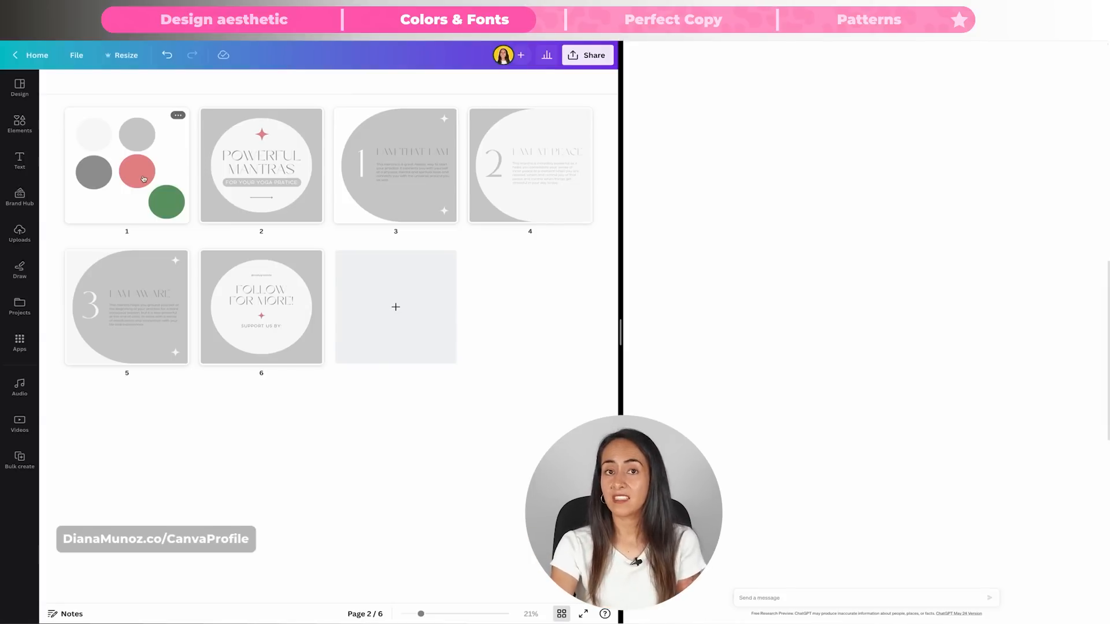
{"action": "left_click", "coordinate": [774, 598]}
{"action": "type", "text": "What font combination should I u"}
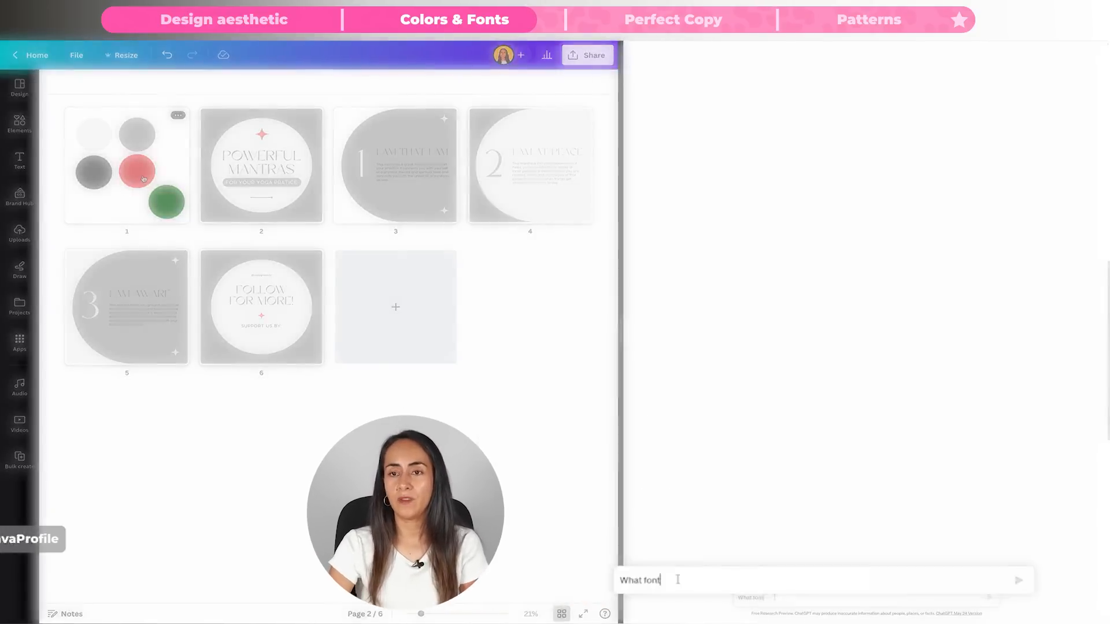
{"action": "type", "text": "se?"}
{"action": "key", "text": "Return"}
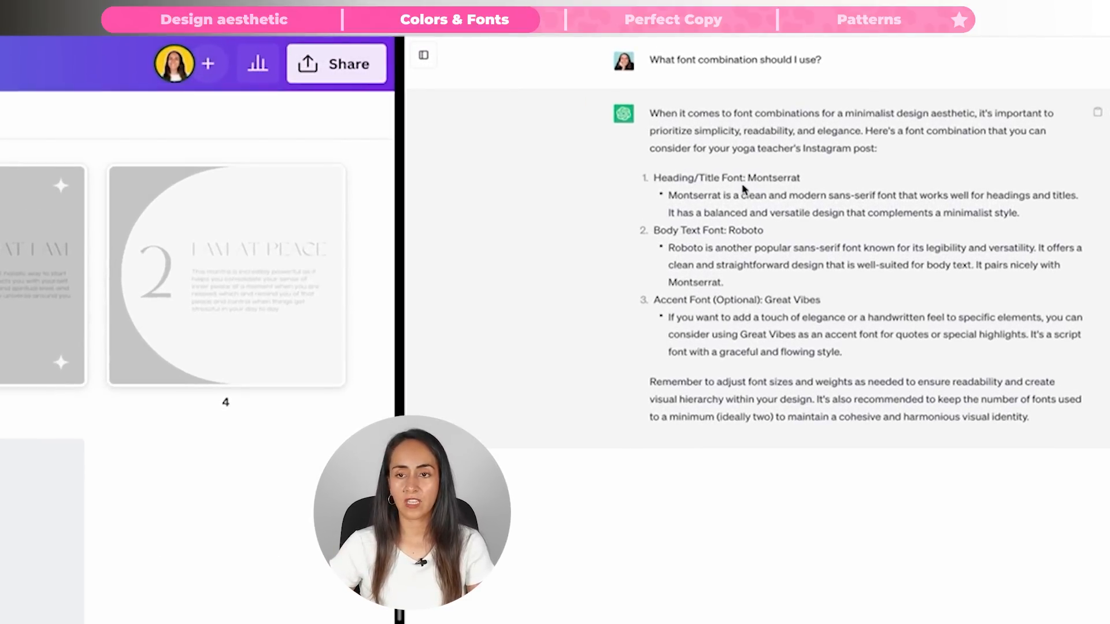
Copy the suggested heading font name Montserrat from the reply and open page 2 of the carousel for editing
{"action": "double_click", "coordinate": [754, 179]}
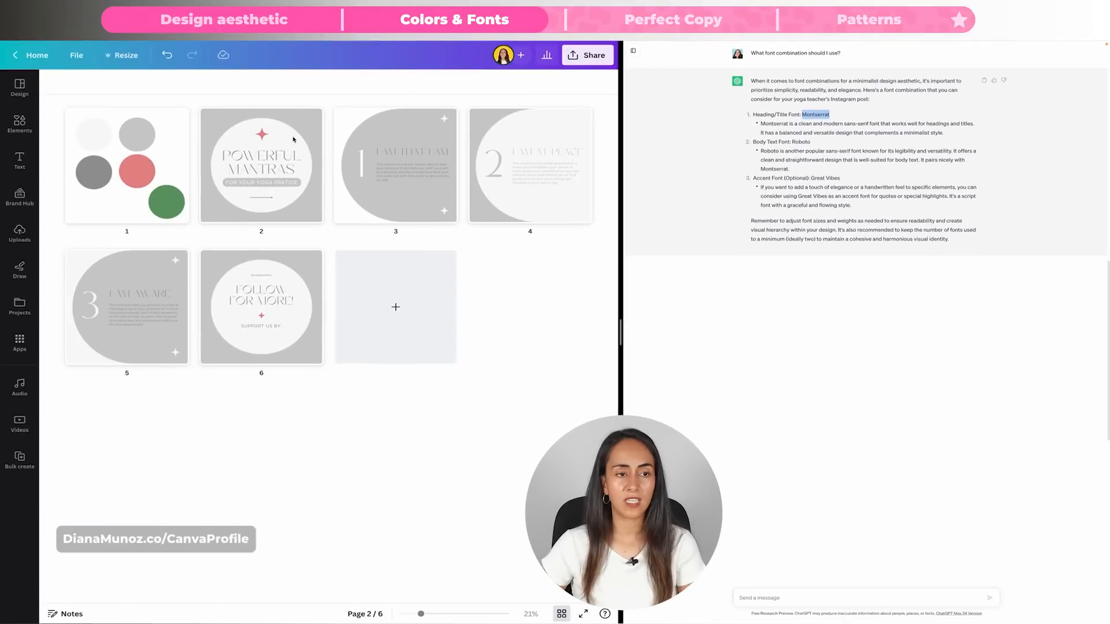
{"action": "double_click", "coordinate": [228, 169]}
{"action": "right_click", "coordinate": [815, 115]}
{"action": "left_click", "coordinate": [823, 136]}
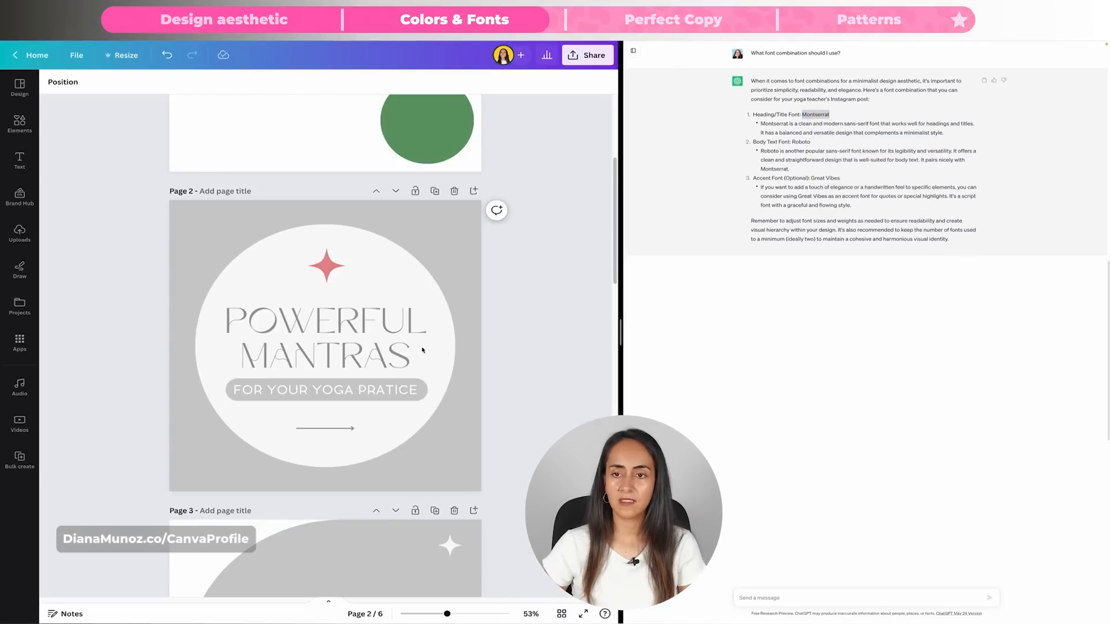
Change the "Powerful Mantras" heading's font to Montserrat and replace Metanoia with it across the whole design
{"action": "left_click", "coordinate": [297, 318]}
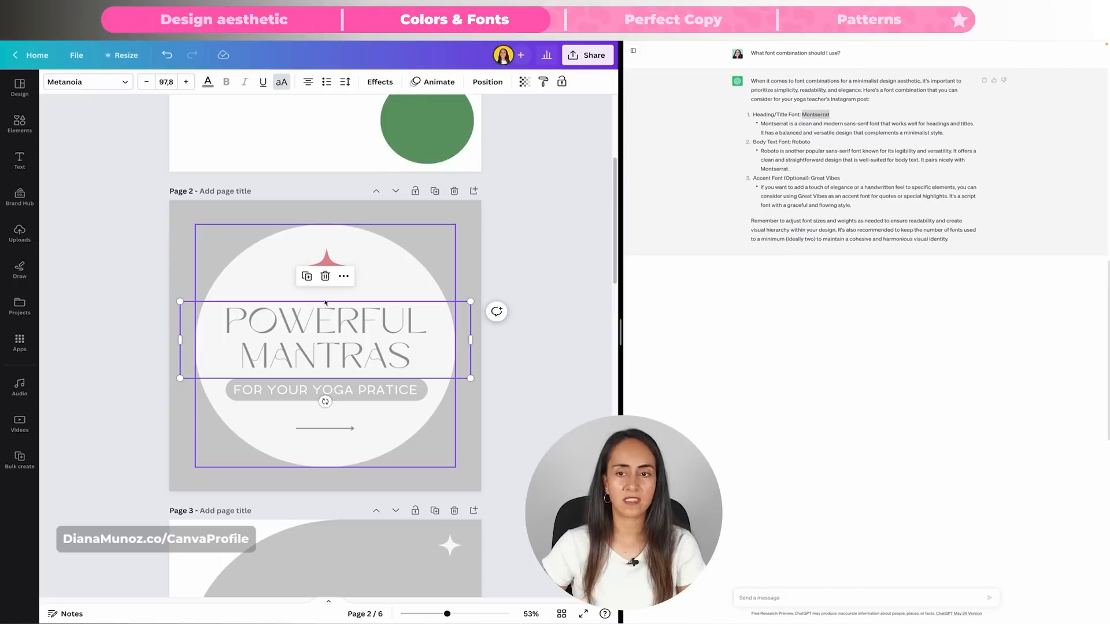
{"action": "left_click", "coordinate": [125, 84]}
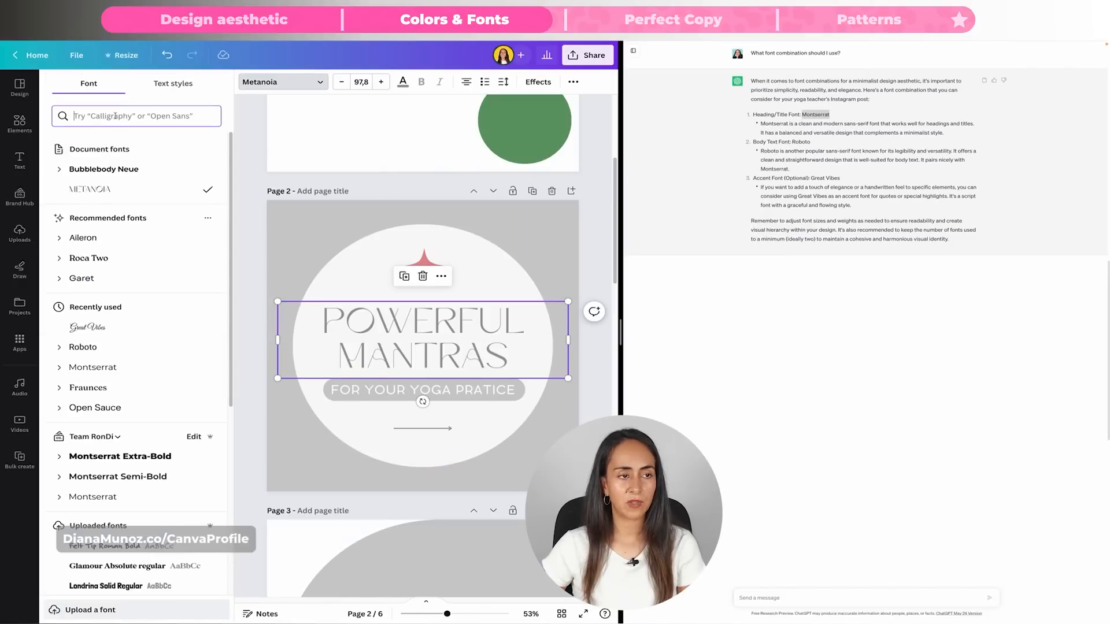
{"action": "left_click", "coordinate": [115, 116]}
{"action": "key", "text": "ctrl+v"}
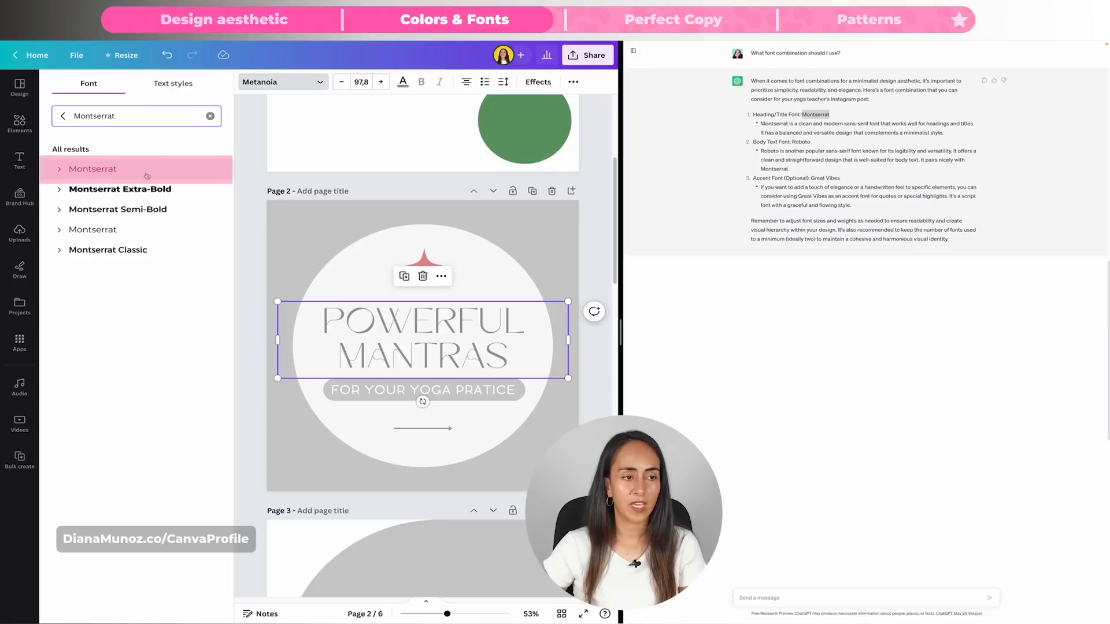
{"action": "left_click", "coordinate": [100, 172]}
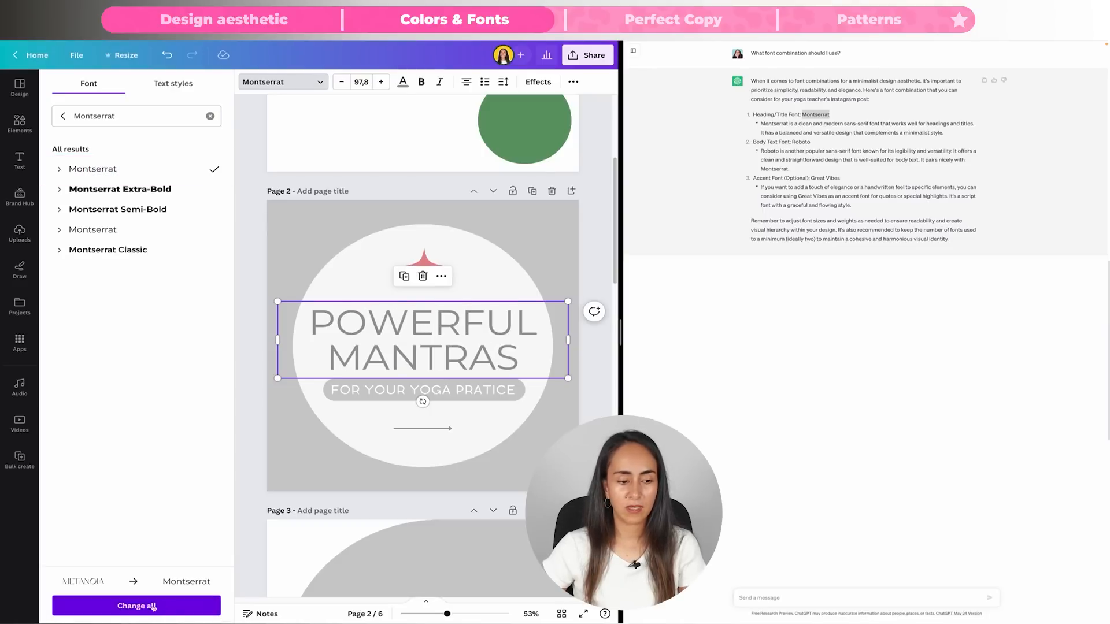
{"action": "left_click", "coordinate": [119, 606]}
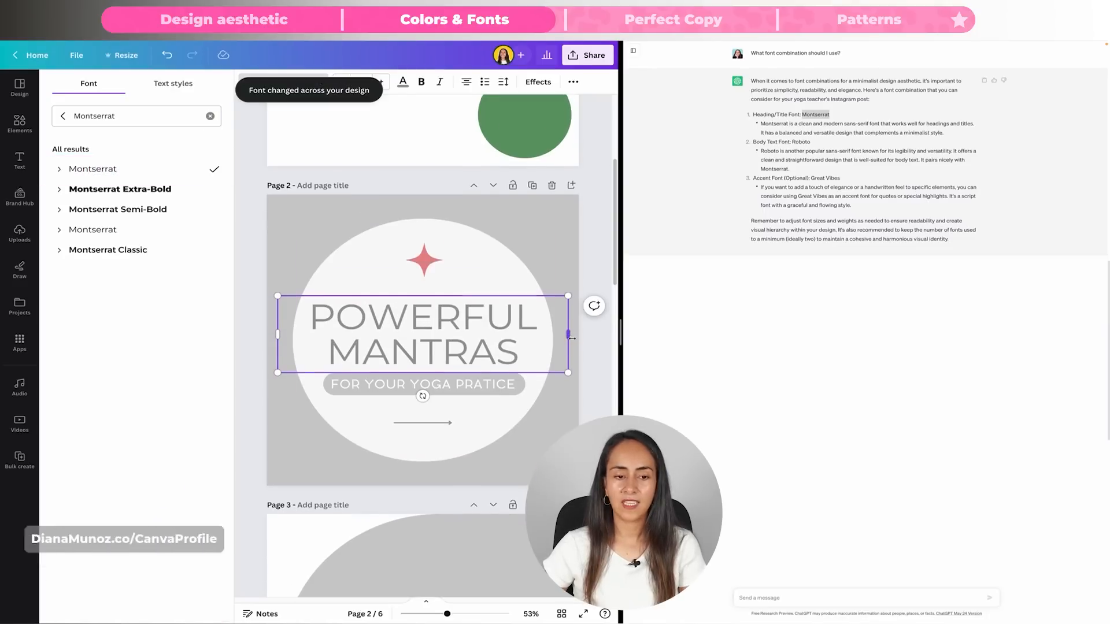
Copy the suggested body font Roboto from the reply, set page 3's body paragraph to it, and replace the old font across the whole design
{"action": "scroll", "coordinate": [568, 336], "scroll_direction": "down", "scroll_amount": 2}
{"action": "scroll", "coordinate": [567, 335], "scroll_direction": "down", "scroll_amount": 3}
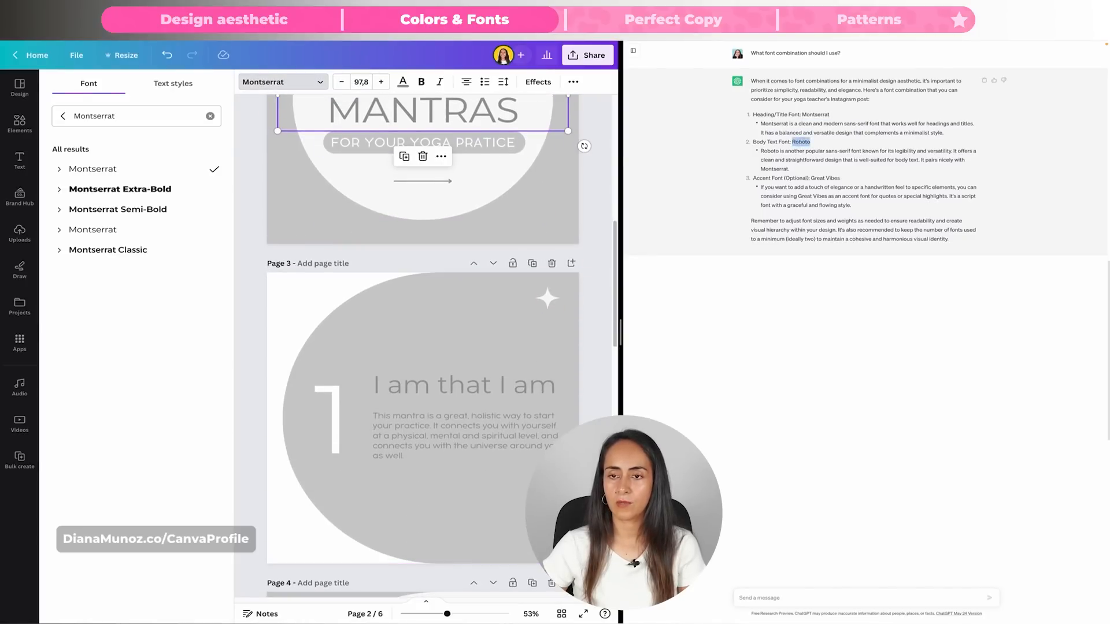
{"action": "right_click", "coordinate": [797, 140]}
{"action": "left_click", "coordinate": [814, 159]}
{"action": "left_click", "coordinate": [474, 385]}
{"action": "left_click", "coordinate": [483, 441]}
{"action": "left_click", "coordinate": [210, 116]}
{"action": "key", "text": "ctrl+v"}
{"action": "left_click", "coordinate": [98, 170]}
{"action": "left_click", "coordinate": [118, 605]}
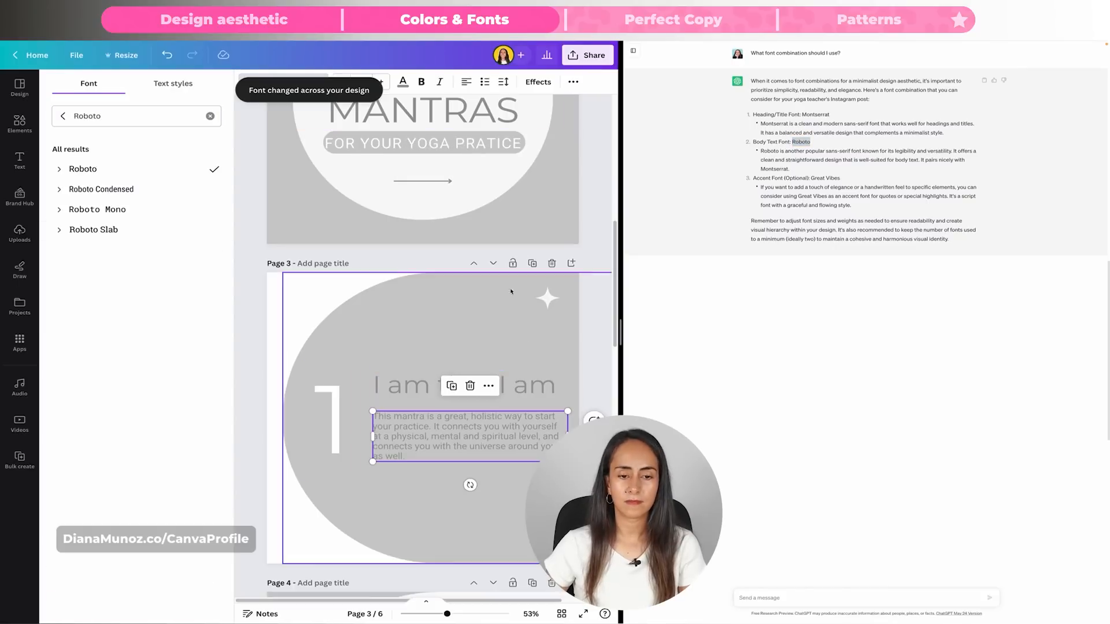
Review the Montserrat and Roboto fonts on the remaining carousel pages and show all pages as a grid overview
{"action": "scroll", "coordinate": [511, 292], "scroll_direction": "down", "scroll_amount": 17}
{"action": "left_click_drag", "start_coordinate": [502, 502], "coordinate": [270, 469]}
{"action": "left_click", "coordinate": [496, 367]}
{"action": "scroll", "coordinate": [496, 367], "scroll_direction": "up", "scroll_amount": 9}
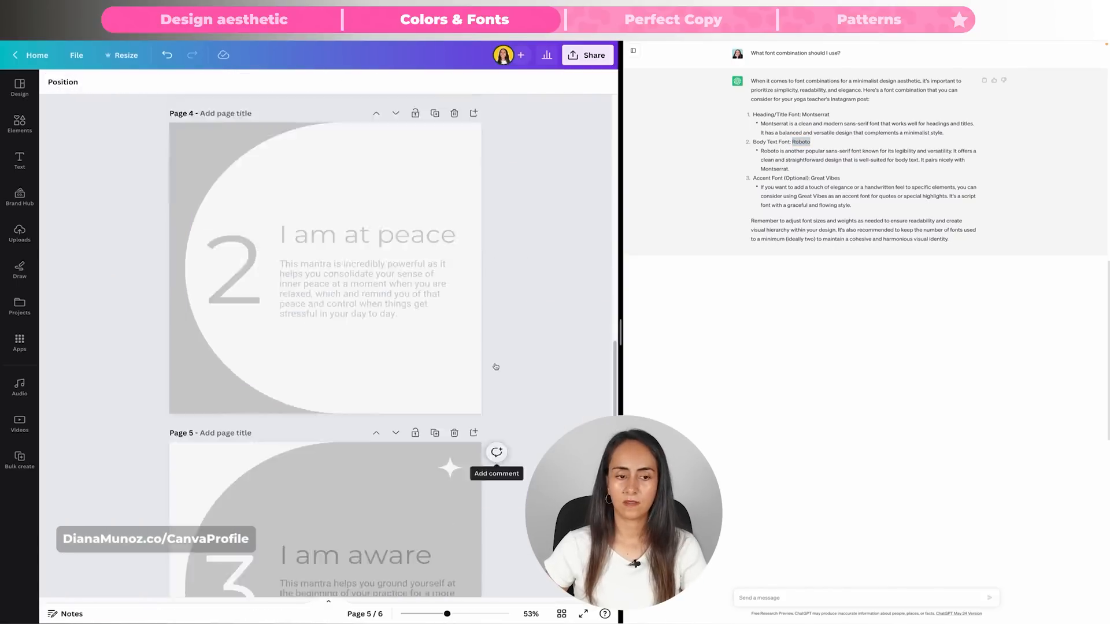
{"action": "scroll", "coordinate": [495, 367], "scroll_direction": "up", "scroll_amount": 13}
{"action": "left_click", "coordinate": [428, 449]}
{"action": "left_click", "coordinate": [580, 404]}
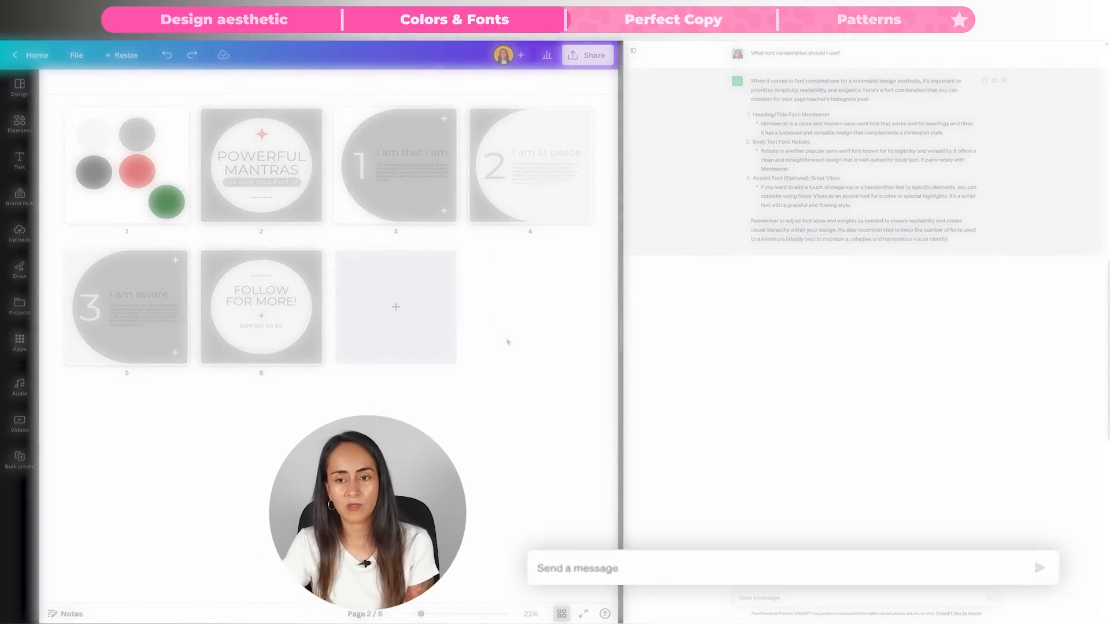
Ask ChatGPT what a 5-page Instagram carousel, including cover and final page and providing 3 tips, should be about
{"action": "type", "text": "need to cr"}
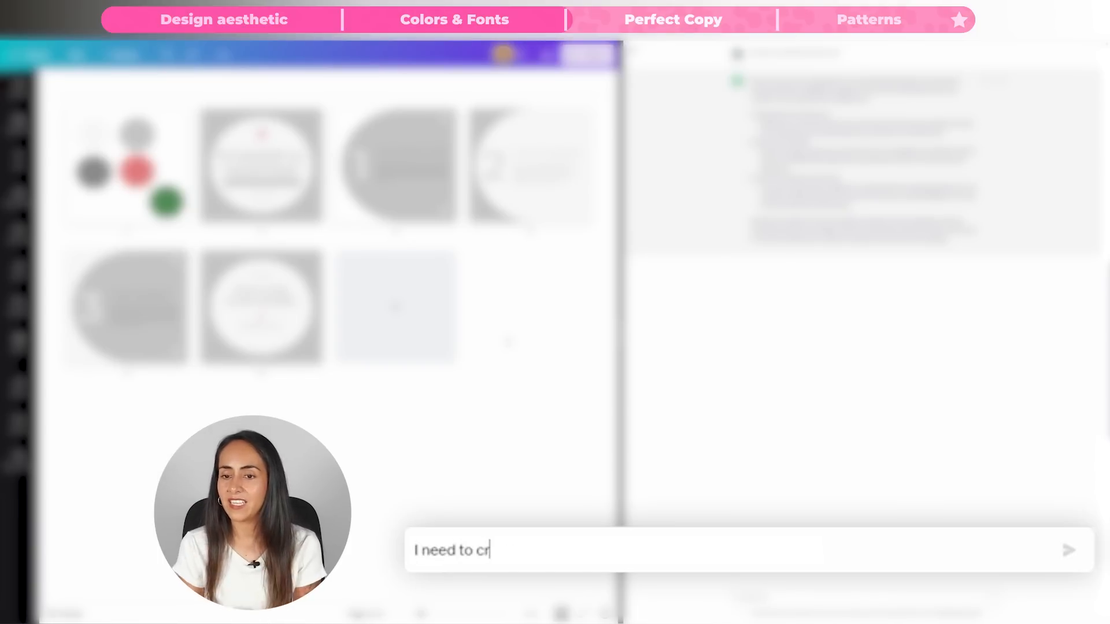
{"action": "type", "text": "eate an Instagram carousel that con"}
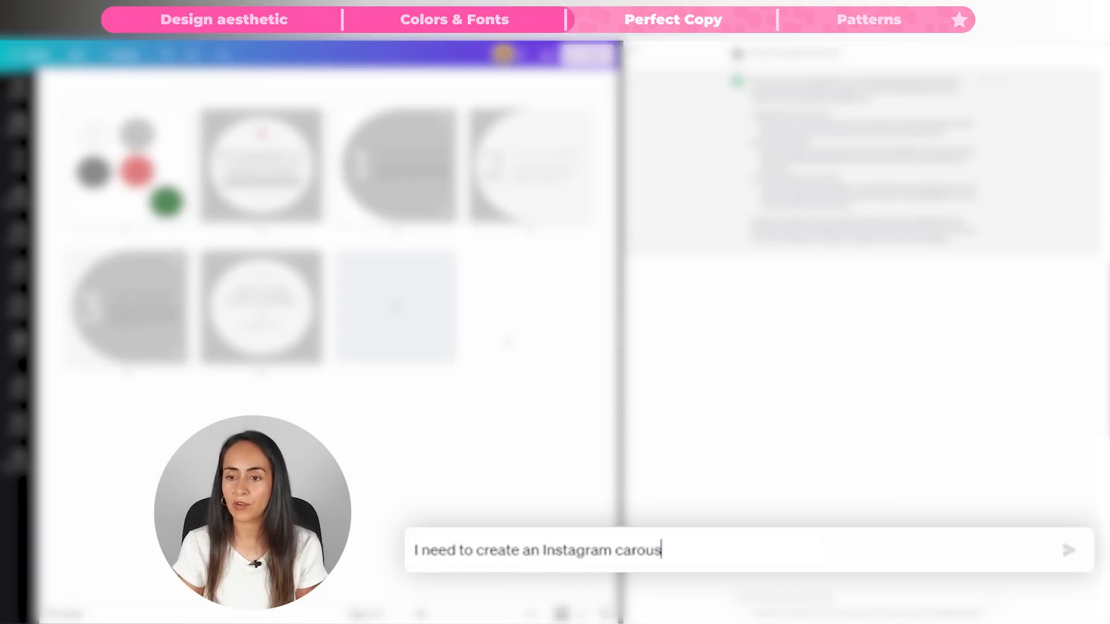
{"action": "type", "text": "tains 5 pages including"}
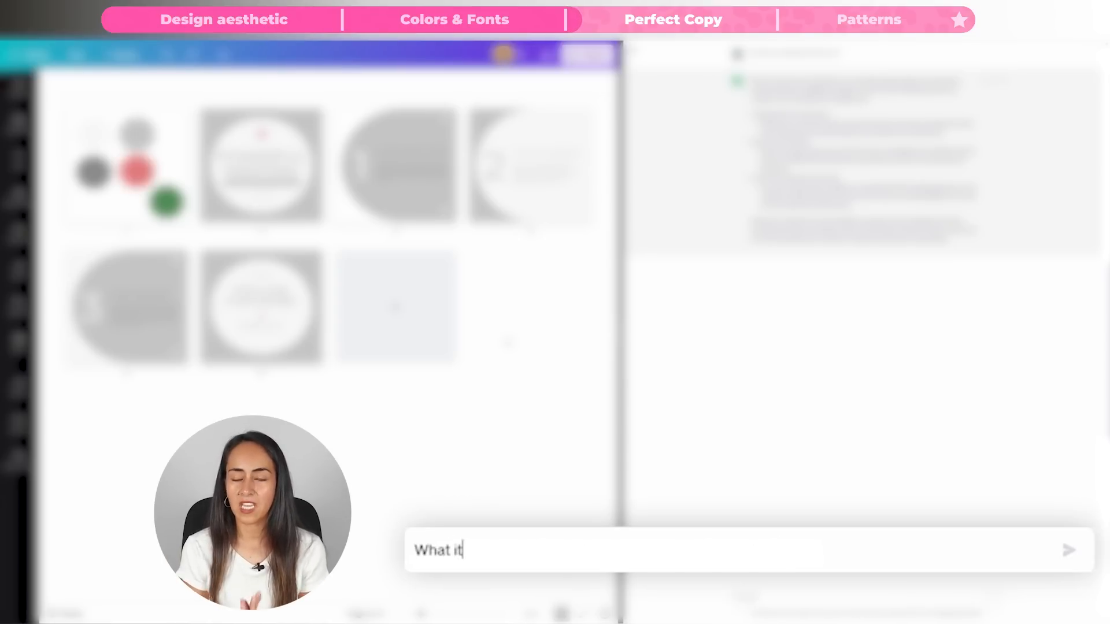
{"action": "key", "text": "Return"}
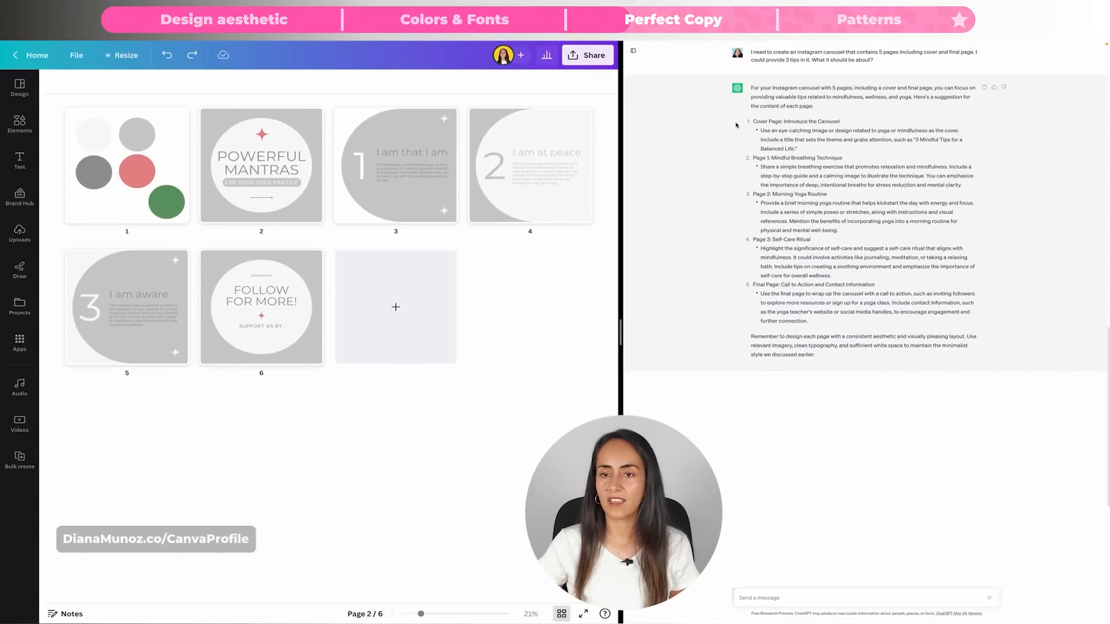
Delete the color palette page from the start of the design and leave the grid overview
{"action": "left_click", "coordinate": [152, 149]}
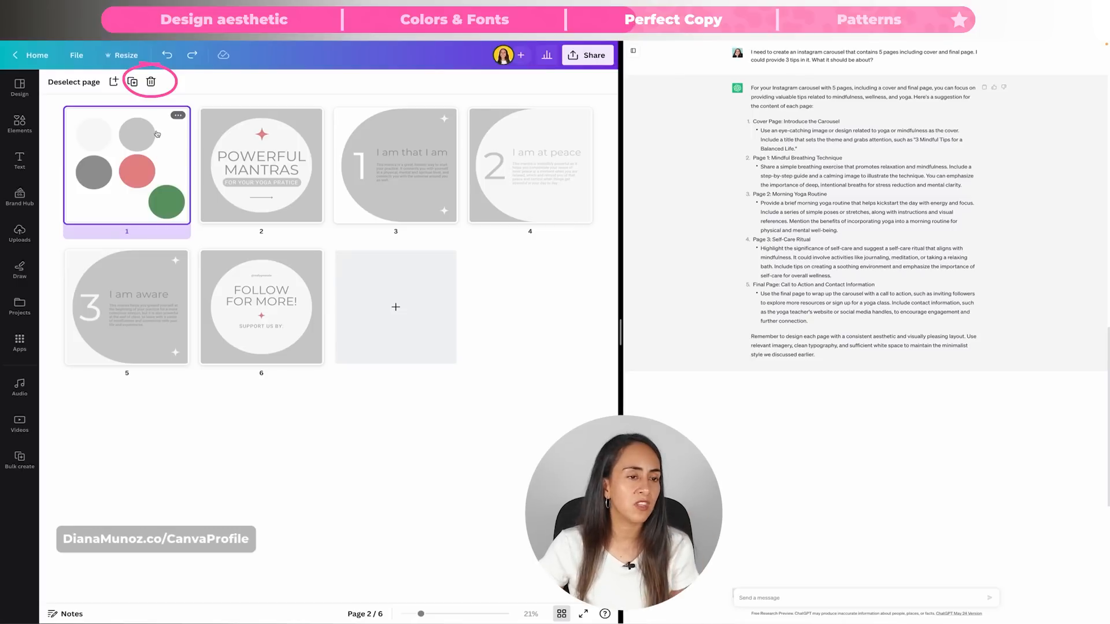
{"action": "left_click", "coordinate": [151, 81]}
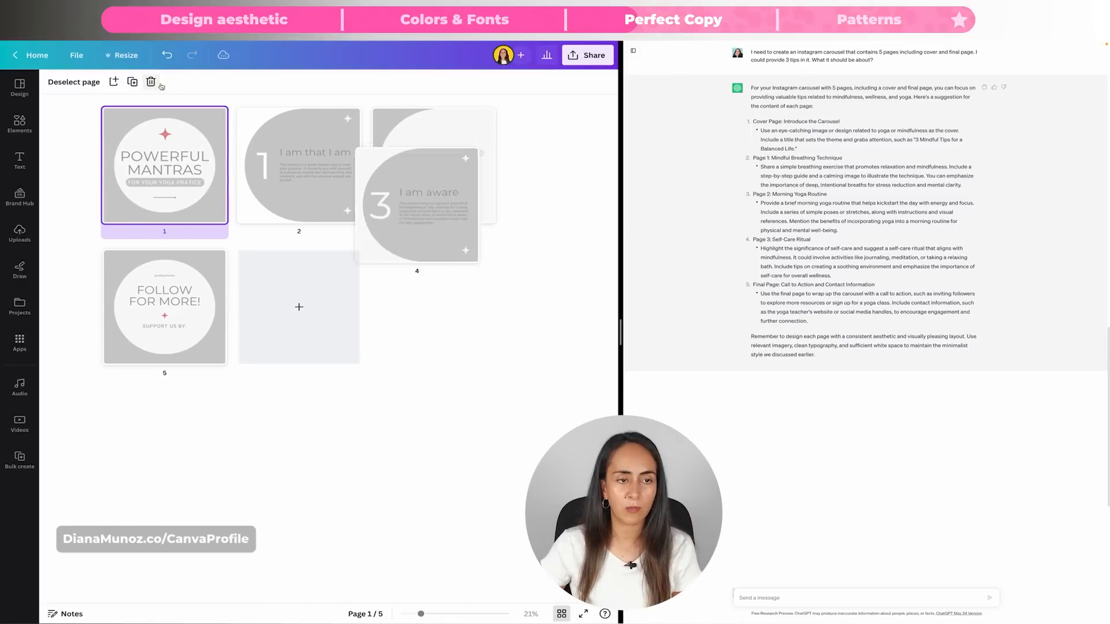
{"action": "left_click", "coordinate": [562, 614]}
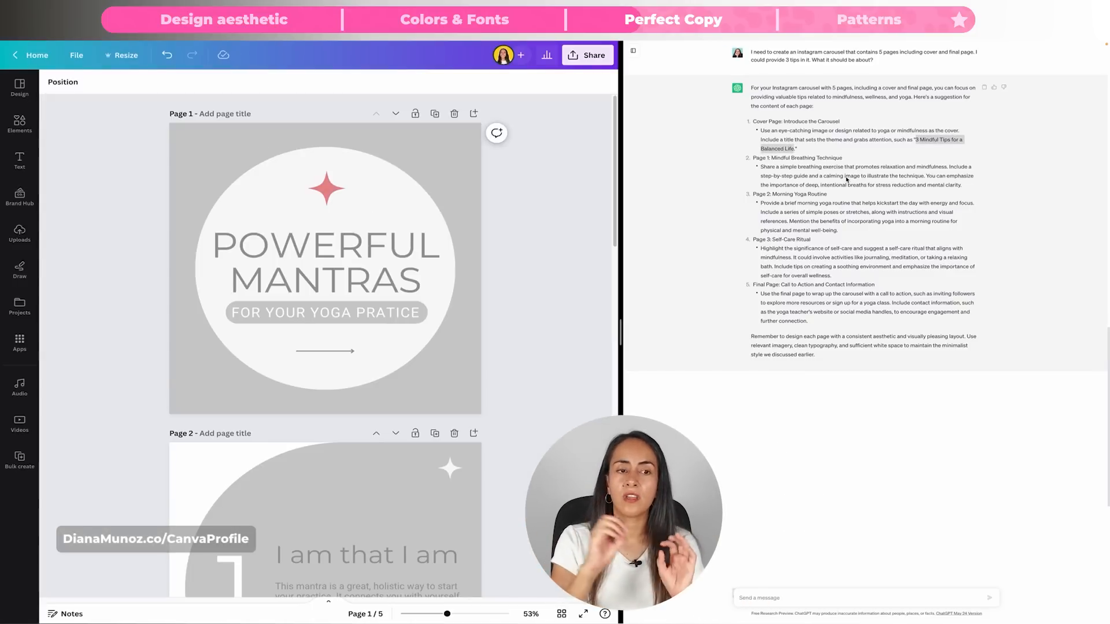
Replace the cover page's heading and subtitle with the suggested title "3 Mindful Tips for a Balanced Life" copied from the reply
{"action": "left_click", "coordinate": [917, 139]}
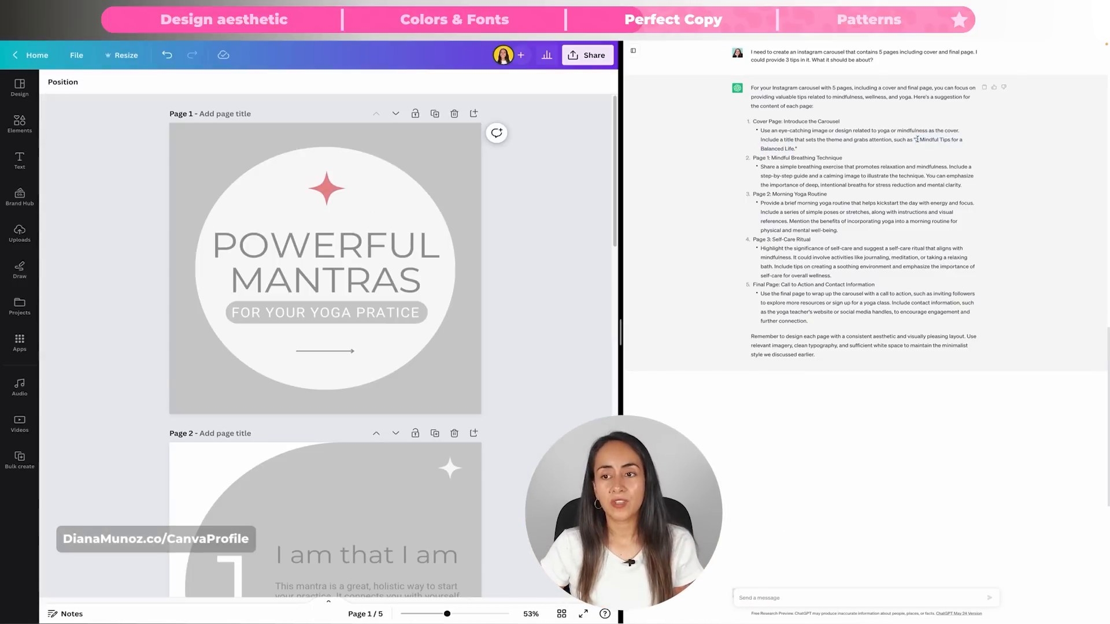
{"action": "left_click_drag", "start_coordinate": [916, 140], "coordinate": [794, 149]}
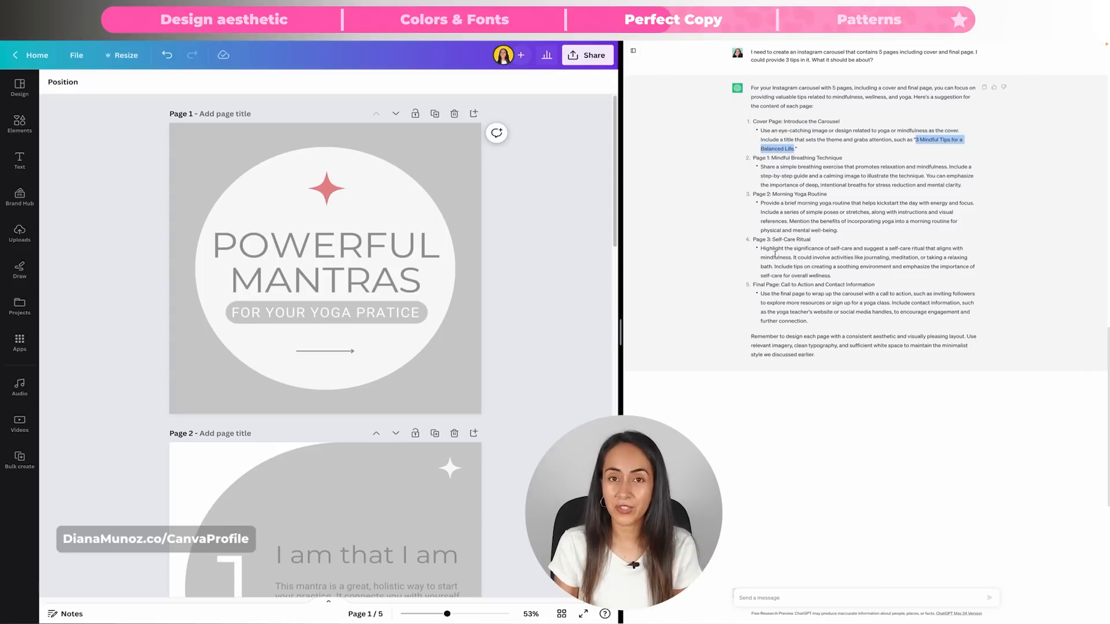
{"action": "left_click_drag", "start_coordinate": [915, 140], "coordinate": [793, 149]}
{"action": "key", "text": "super+c"}
{"action": "double_click", "coordinate": [370, 272]}
{"action": "key", "text": "super+v"}
{"action": "key", "text": "super+c"}
{"action": "double_click", "coordinate": [402, 319]}
{"action": "key", "text": "super+v"}
Replace page 2's heading "I am that I am" with "Breathing" copied from the reply
{"action": "double_click", "coordinate": [802, 159]}
{"action": "scroll", "coordinate": [370, 306], "scroll_direction": "down", "scroll_amount": 4}
{"action": "double_click", "coordinate": [370, 304]}
{"action": "key", "text": "super+v"}
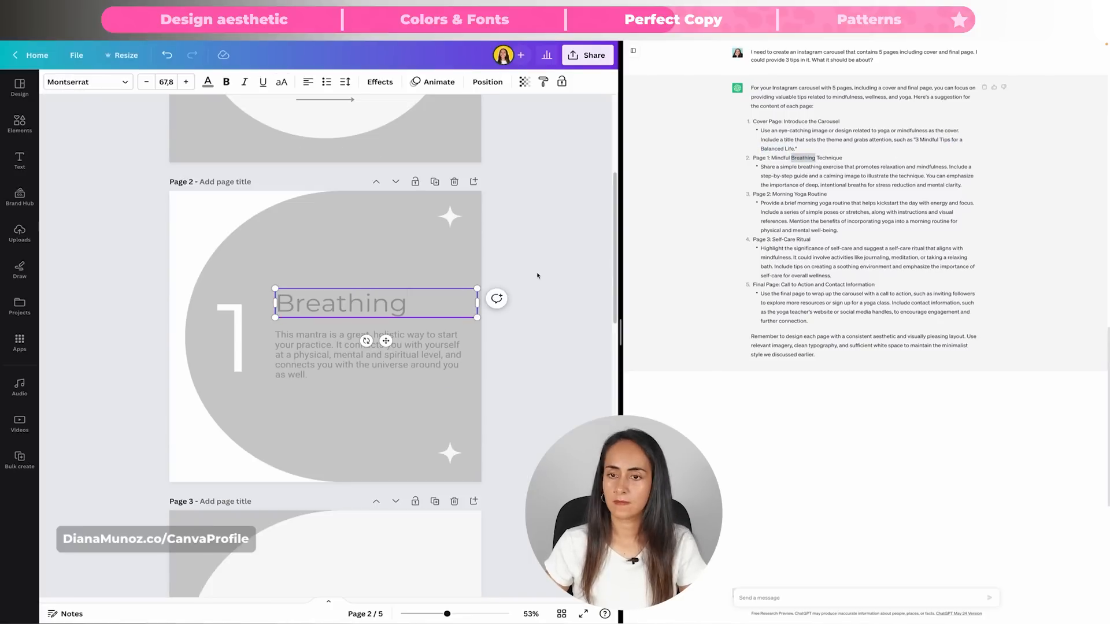
Replace page 3's heading with "Morning" and page 4's heading with "Self-Care", both copied from the reply
{"action": "double_click", "coordinate": [783, 194]}
{"action": "scroll", "coordinate": [367, 279], "scroll_direction": "down", "scroll_amount": 6}
{"action": "double_click", "coordinate": [367, 278]}
{"action": "key", "text": "super+v"}
{"action": "double_click", "coordinate": [783, 239]}
{"action": "key", "text": "super+c"}
{"action": "scroll", "coordinate": [367, 279], "scroll_direction": "down", "scroll_amount": 6}
{"action": "double_click", "coordinate": [367, 322]}
{"action": "key", "text": "super+v"}
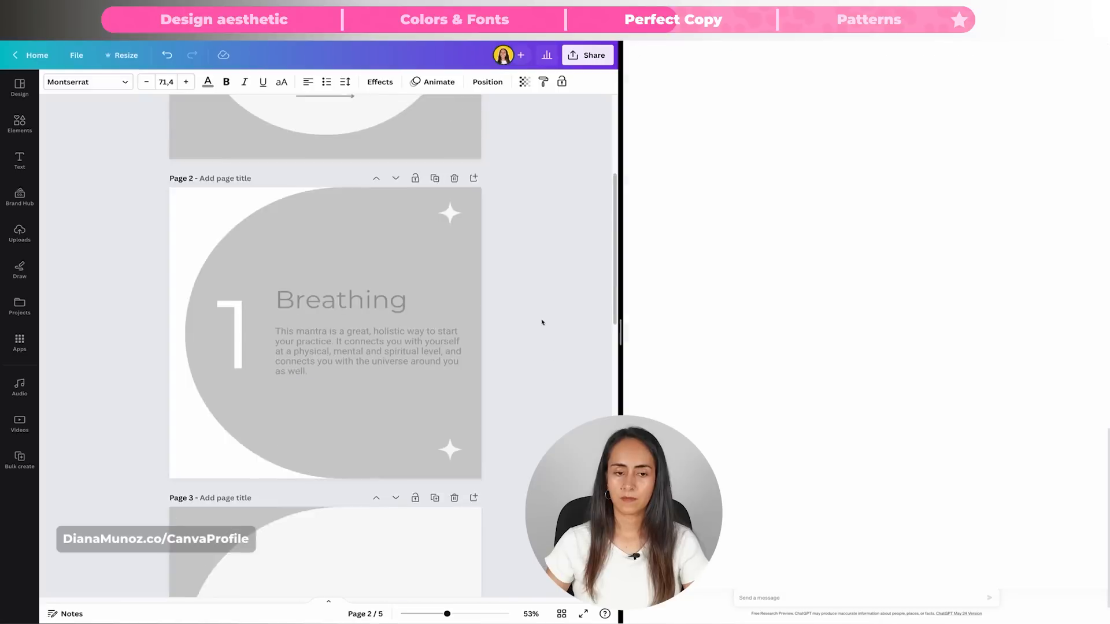
Copy page 2's body paragraph and ask ChatGPT "How many character are in this text:" followed by the pasted paragraph
{"action": "scroll", "coordinate": [550, 262], "scroll_direction": "down", "scroll_amount": 1}
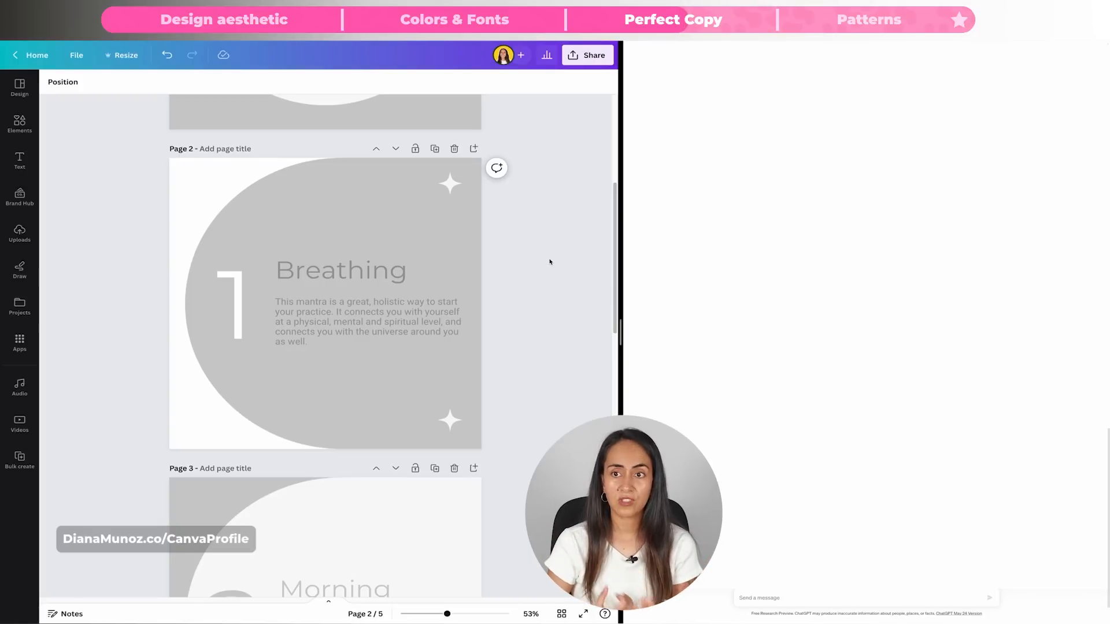
{"action": "left_click", "coordinate": [411, 313]}
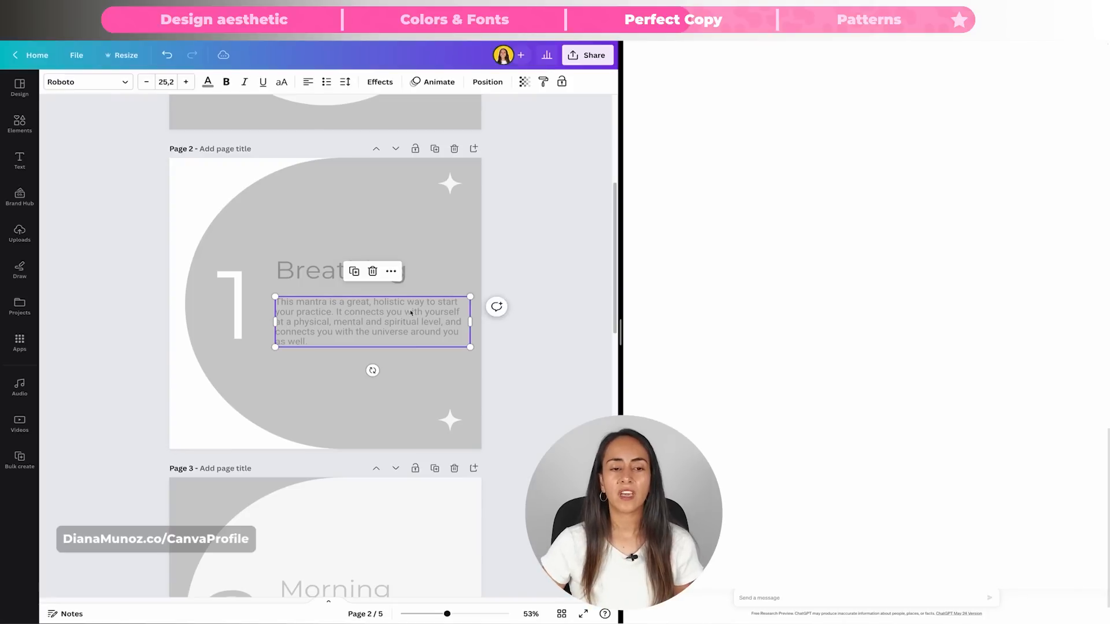
{"action": "left_click", "coordinate": [422, 322]}
{"action": "key", "text": "ctrl+a"}
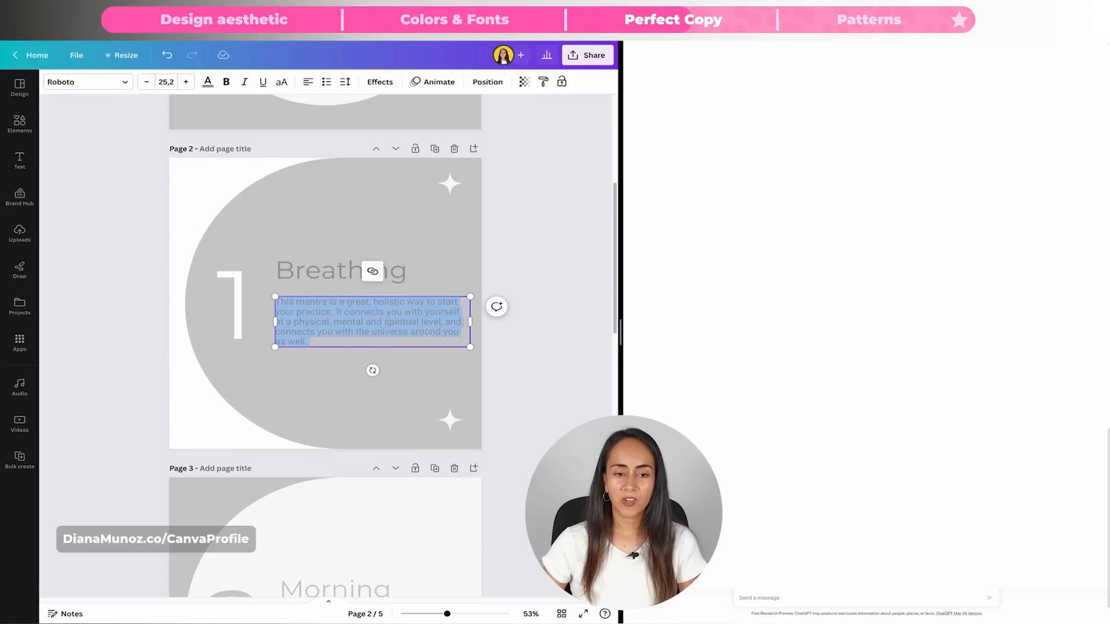
{"action": "right_click", "coordinate": [381, 312]}
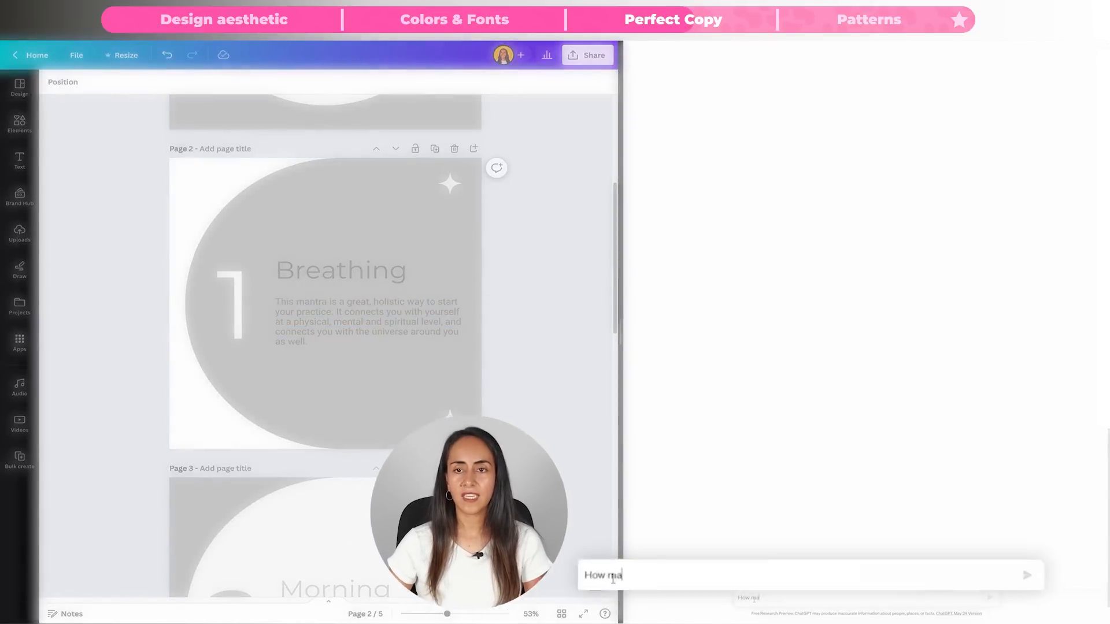
{"action": "type", "text": "ny character "}
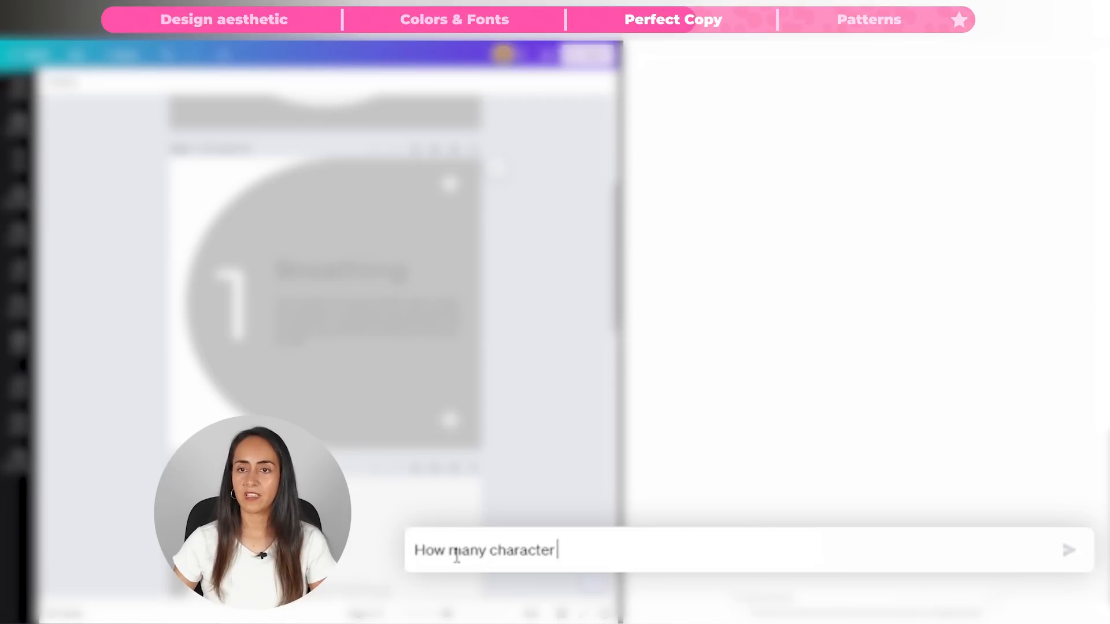
{"action": "type", "text": "are in this text:"}
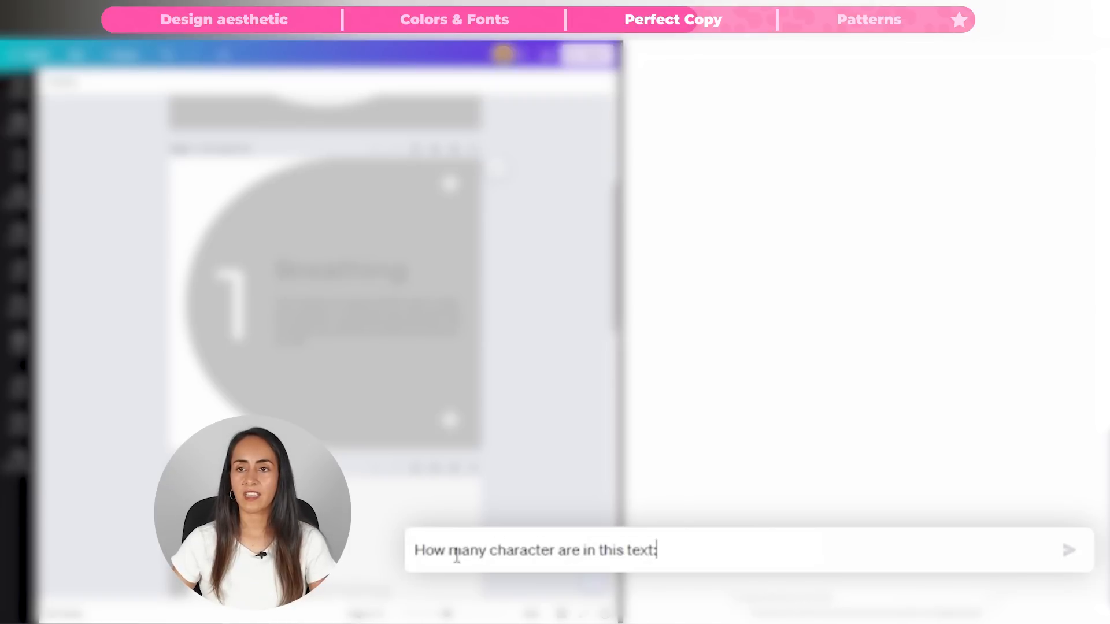
{"action": "key", "text": "ctrl+v"}
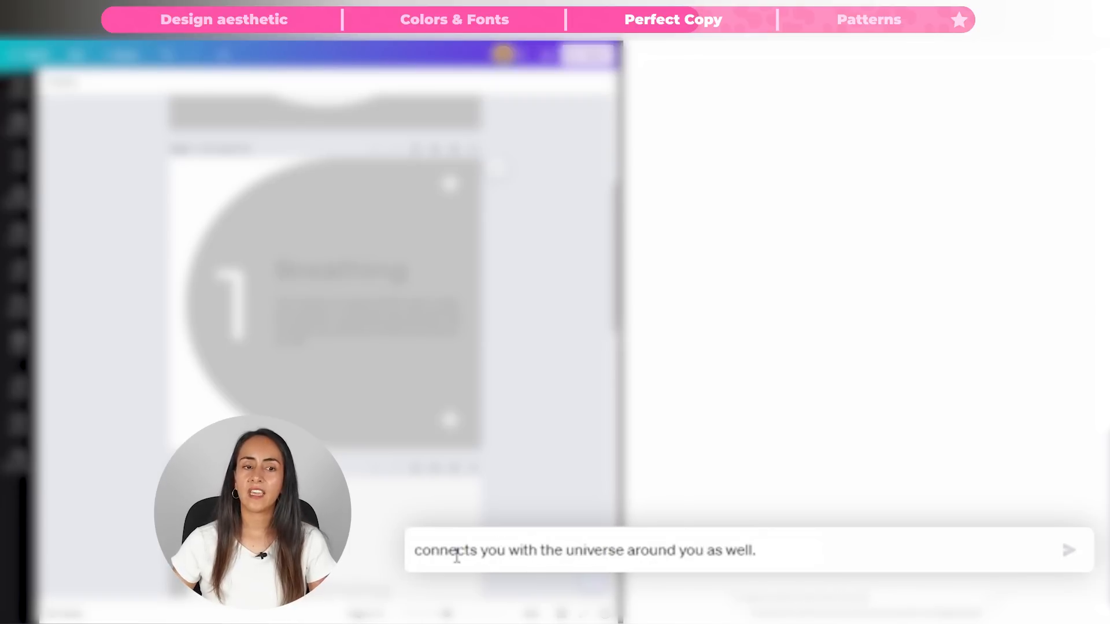
{"action": "key", "text": "Return"}
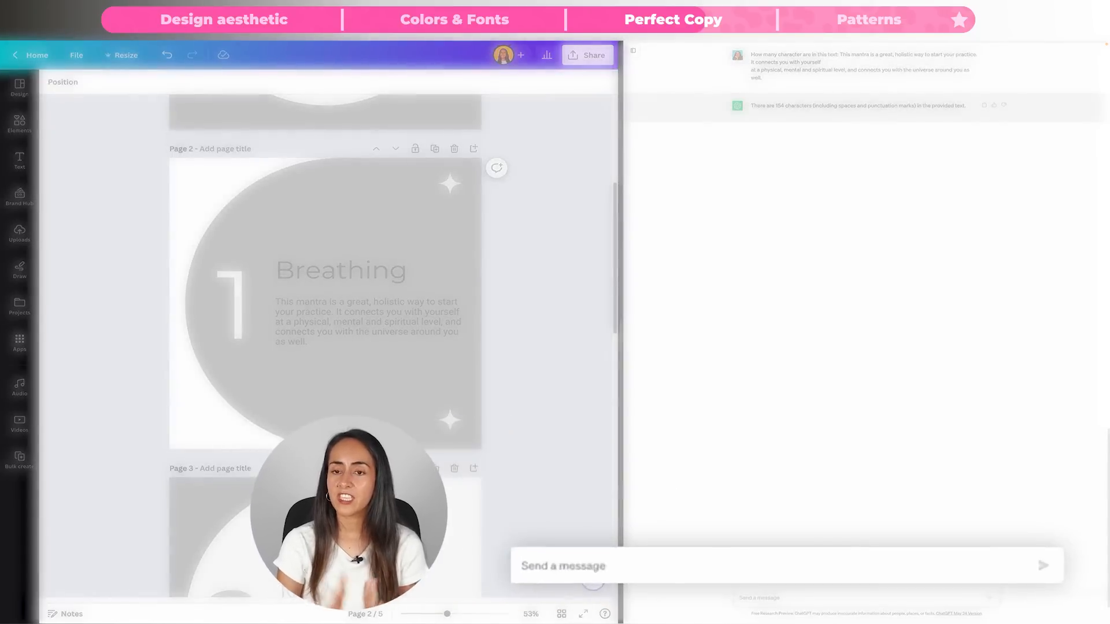
Ask ChatGPT "Write a Mindful Breathing Technique tip for a Balanced Life in 154 characters or less"
{"action": "type", "text": "Write a Mindful Br"}
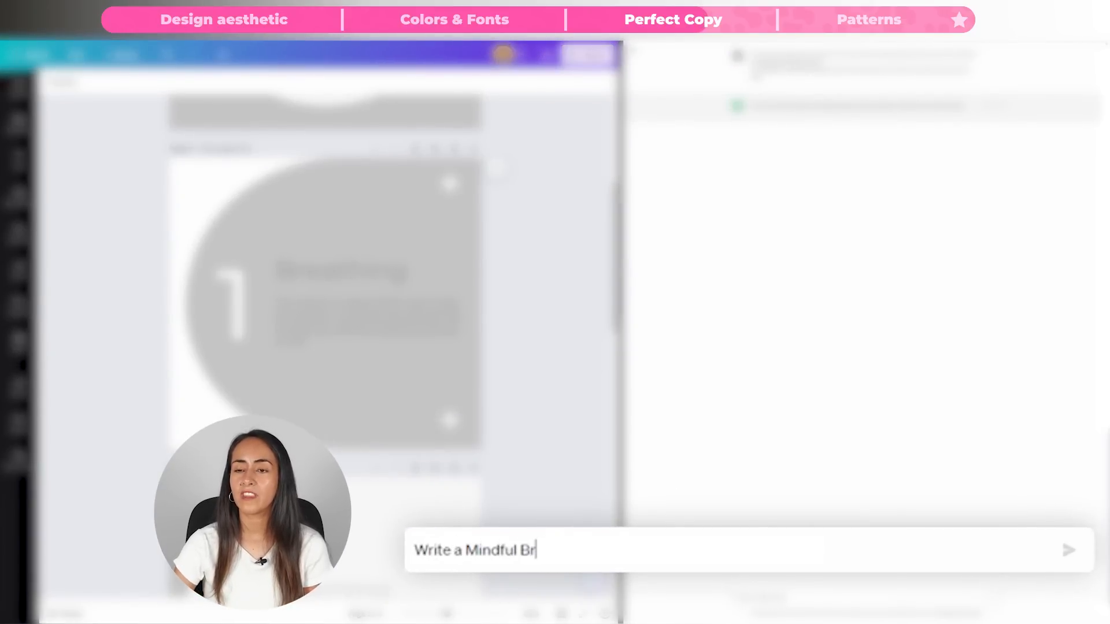
{"action": "type", "text": "eathing Technicque tip for a Balanced Life in 1"}
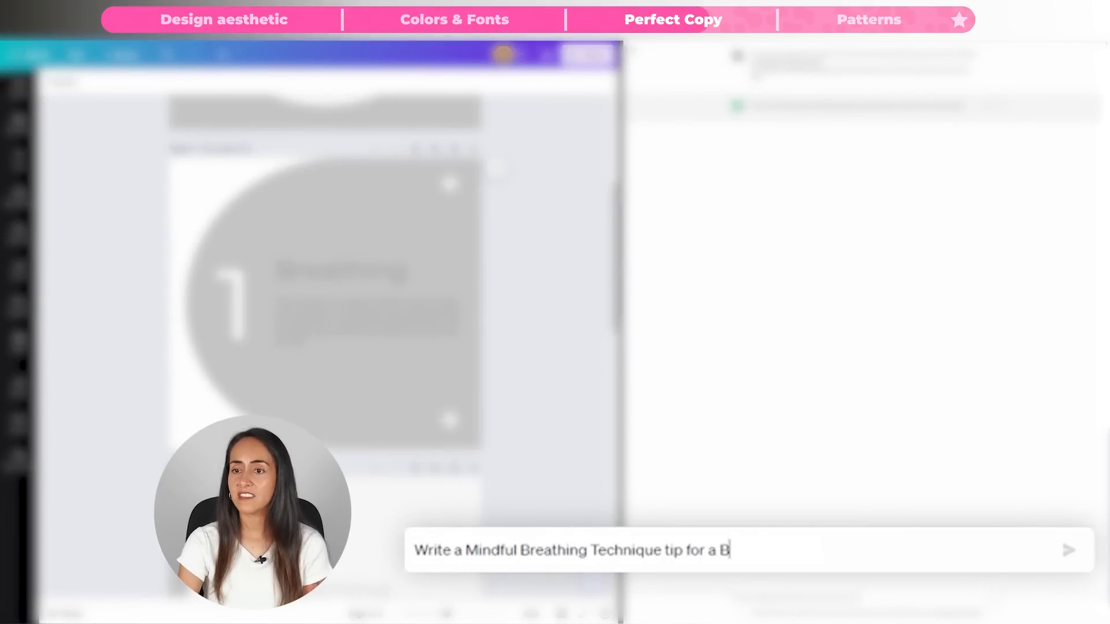
{"action": "type", "text": "54 characters or less"}
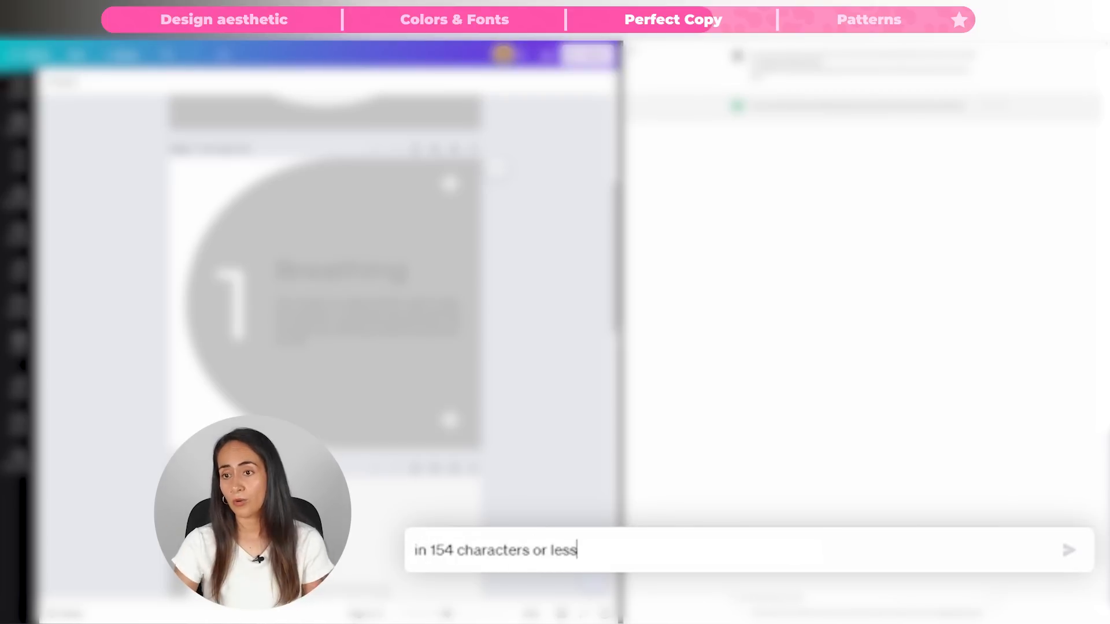
{"action": "key", "text": "Return"}
Copy the breathing tip from the reply, without its quotation marks and character count, and replace page 2's body paragraph with it
{"action": "left_click_drag", "start_coordinate": [487, 255], "coordinate": [732, 274]}
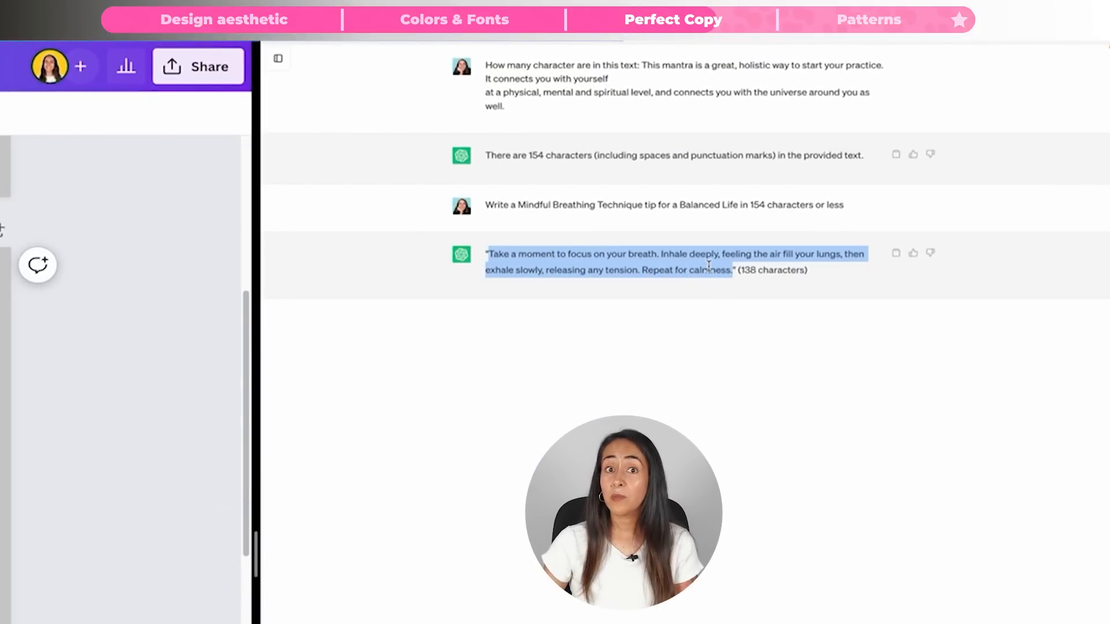
{"action": "right_click", "coordinate": [733, 276]}
{"action": "left_click", "coordinate": [751, 298]}
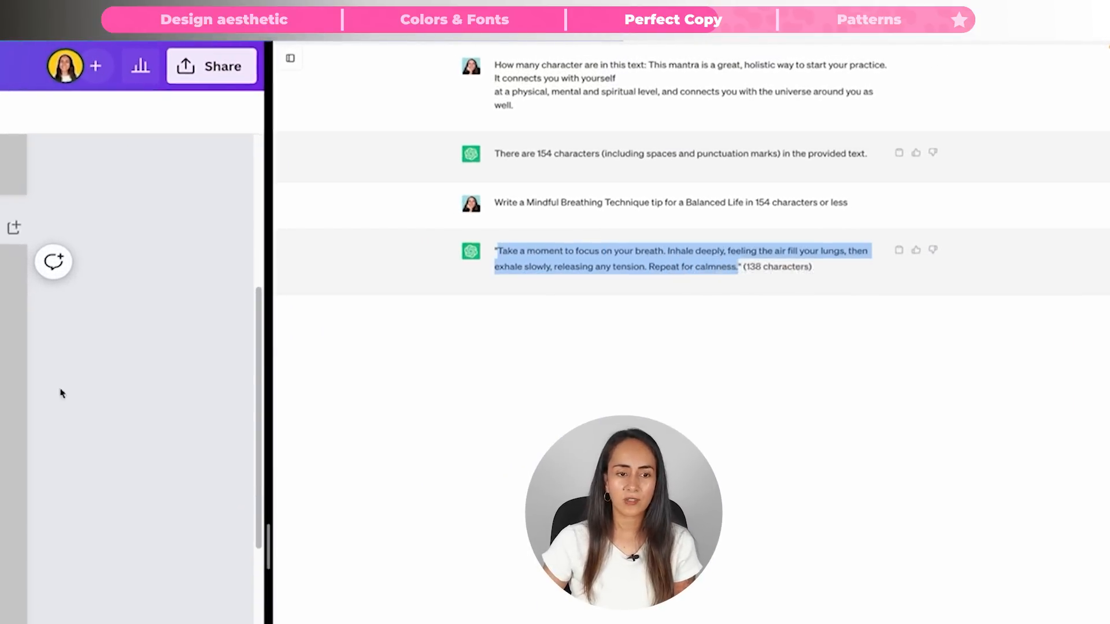
{"action": "left_click", "coordinate": [361, 335]}
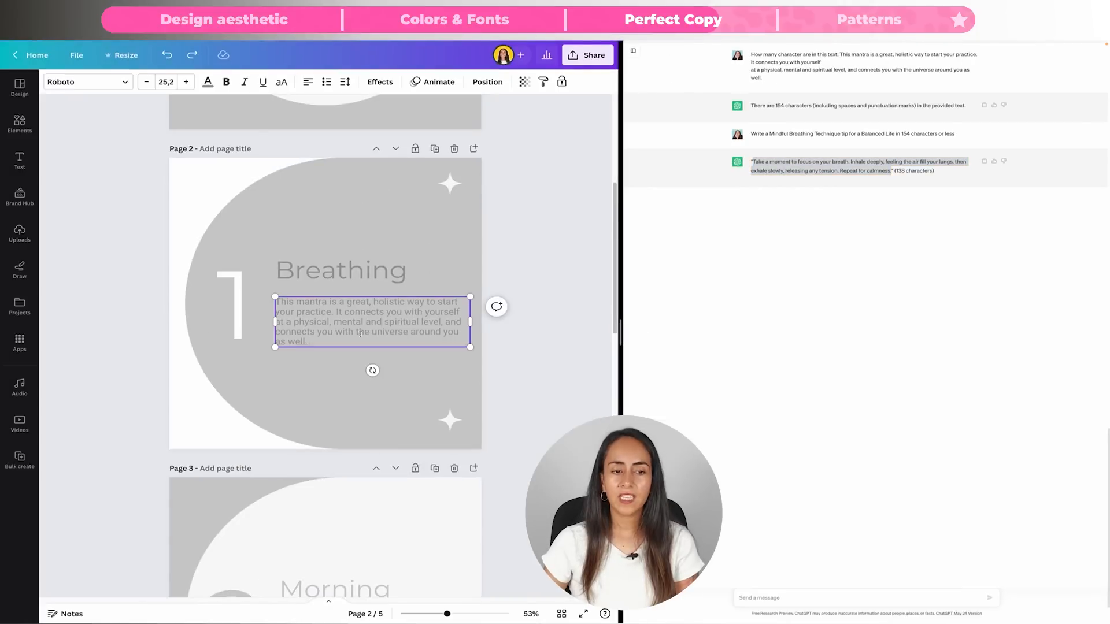
{"action": "left_click_drag", "start_coordinate": [315, 342], "coordinate": [277, 300]}
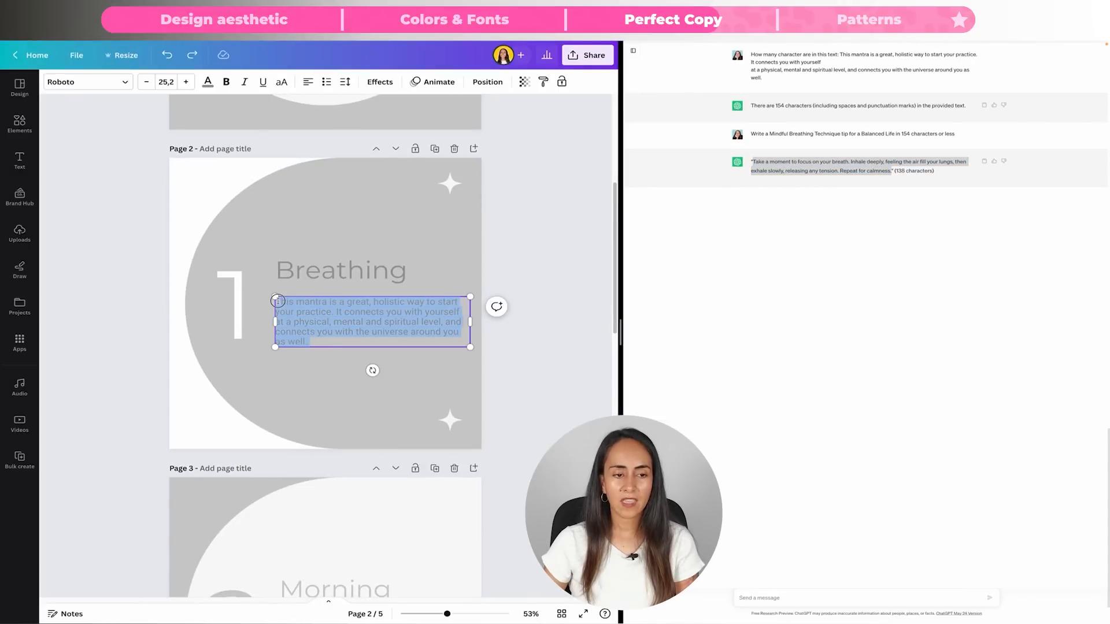
{"action": "right_click", "coordinate": [295, 301]}
{"action": "left_click", "coordinate": [312, 376]}
{"action": "left_click", "coordinate": [513, 260]}
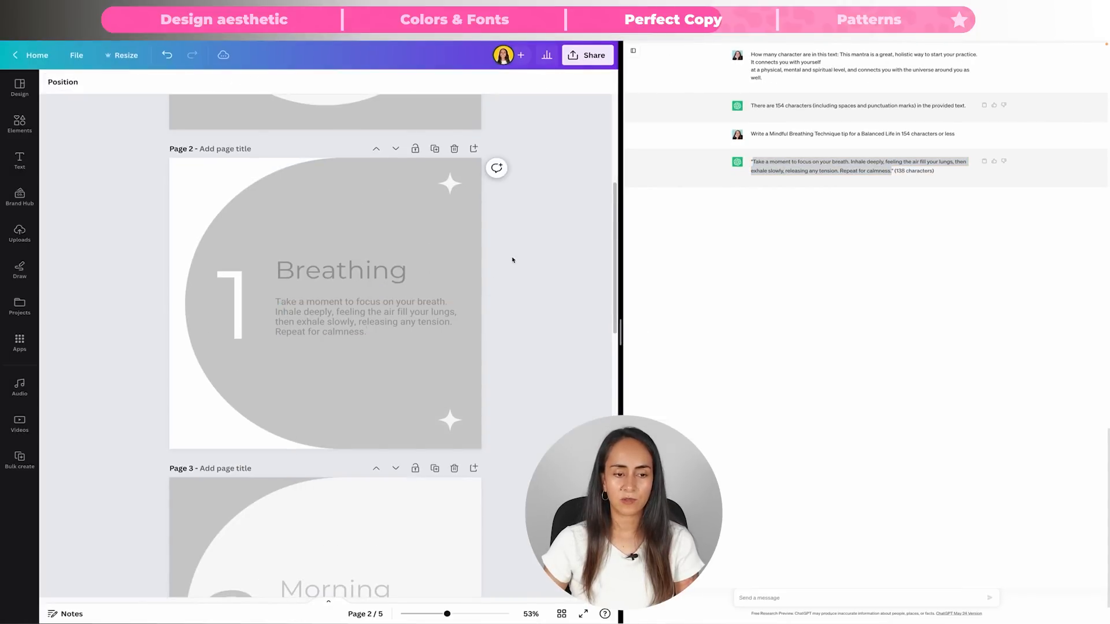
Ask ChatGPT "Write a Morning Yoga Routine tip for a Balanced Life in 154 characters or less" for page 3's body text
{"action": "scroll", "coordinate": [534, 383], "scroll_direction": "down", "scroll_amount": 5}
{"action": "type", "text": "Wr"}
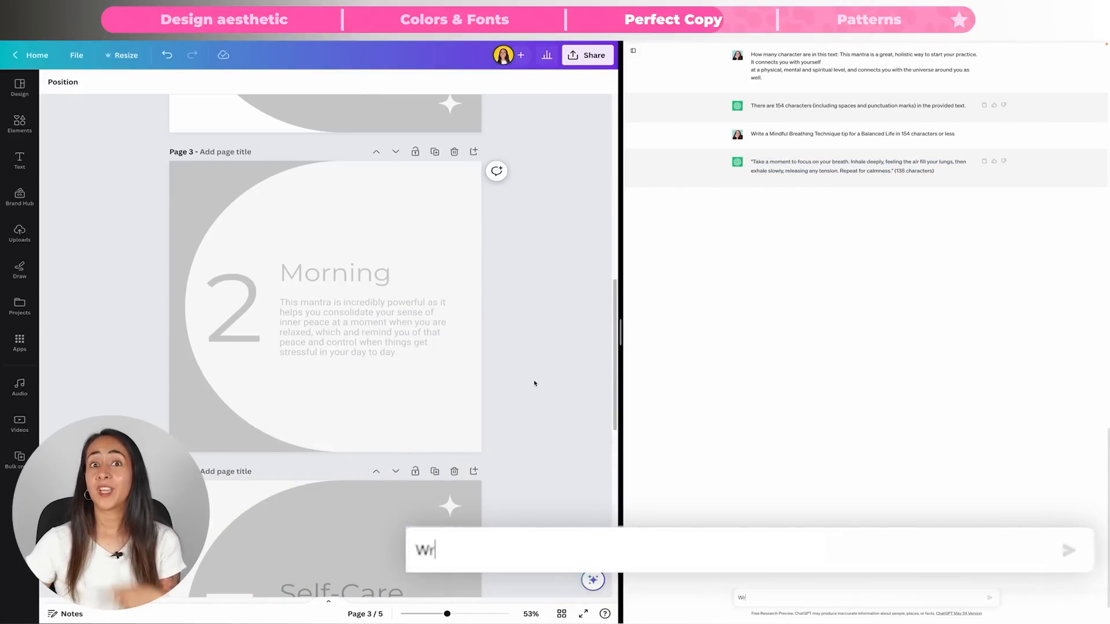
{"action": "type", "text": "ite a Morning Yoga Rou"}
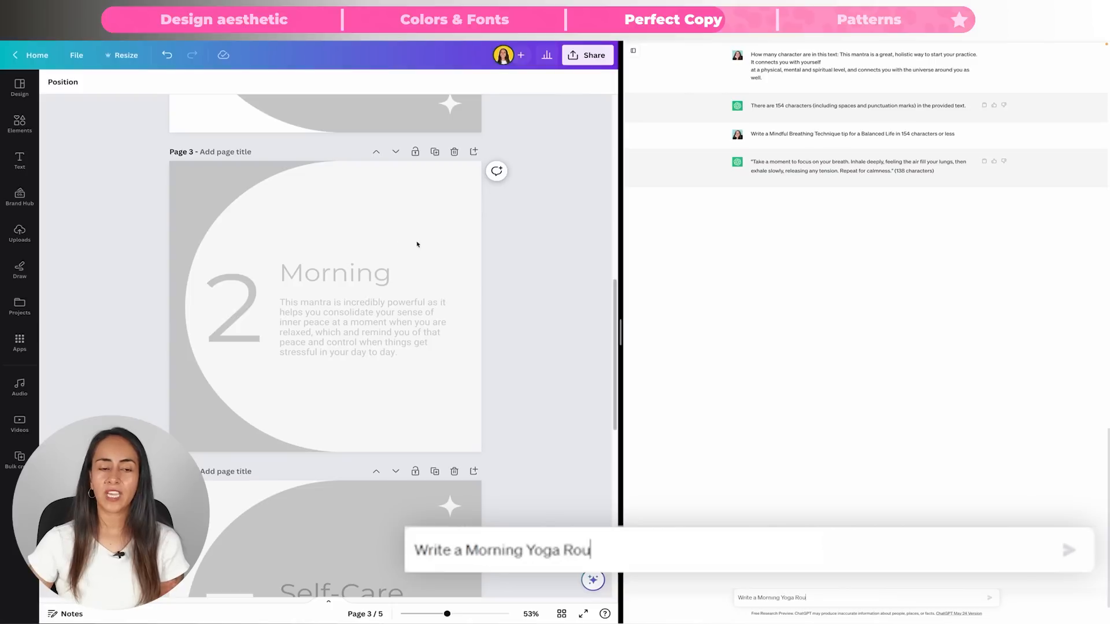
{"action": "type", "text": "tine tip for a Balanced Life in 154 charac"}
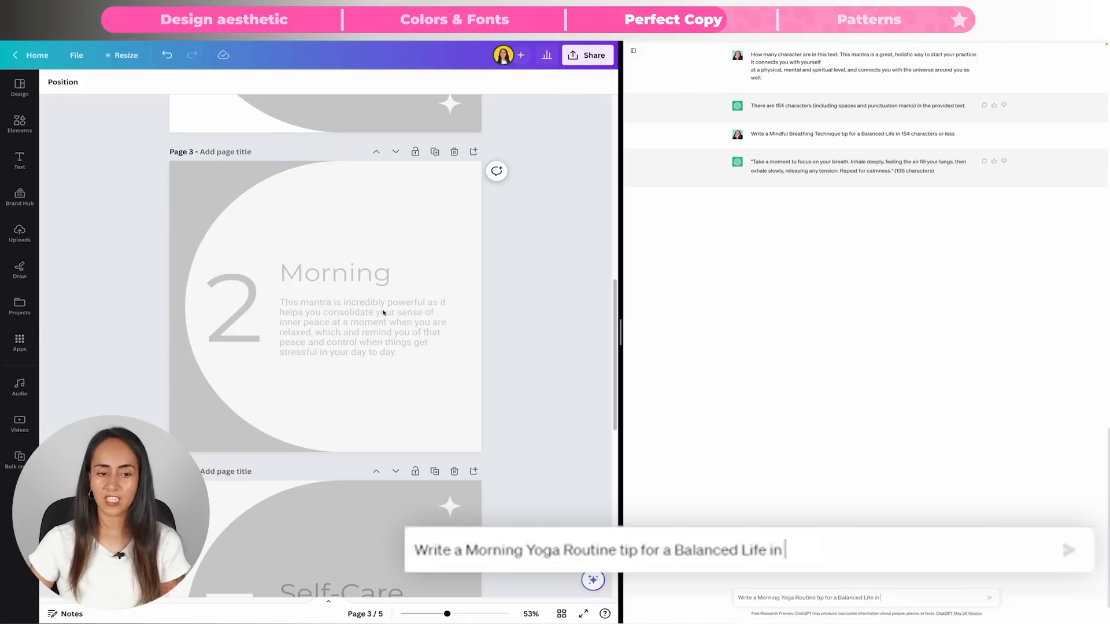
{"action": "scroll", "coordinate": [361, 370], "scroll_direction": "down", "scroll_amount": 4}
{"action": "type", "text": "ters or less"}
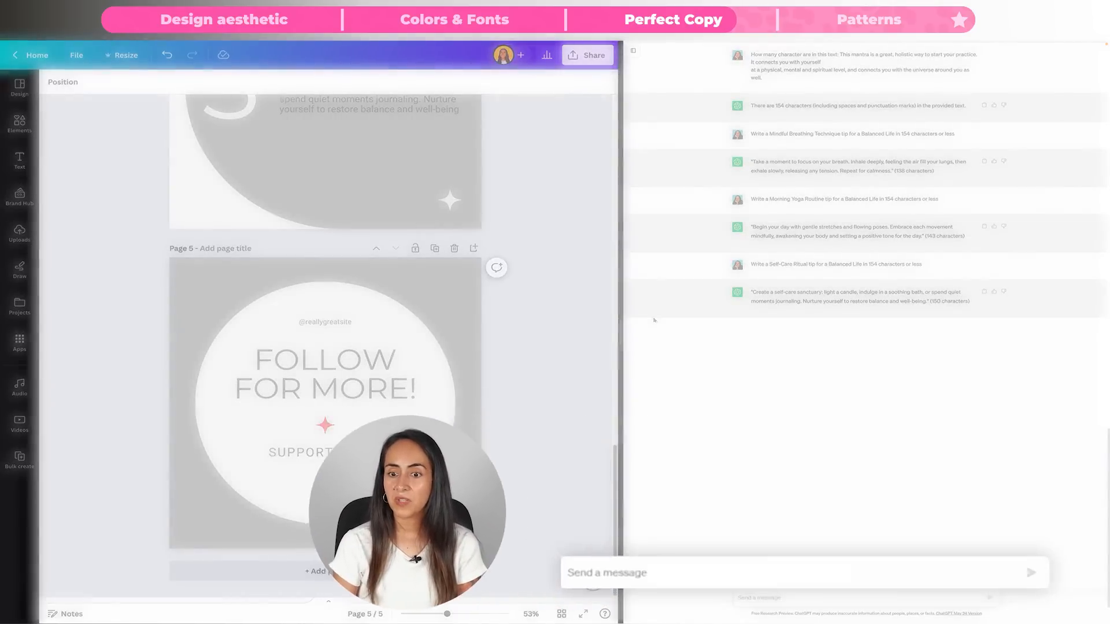
Ask ChatGPT "Write a short call to action to invite followers to sign up for yoga class. Make it short, is for the last page of the carousel"
{"action": "type", "text": "Write a short call to a"}
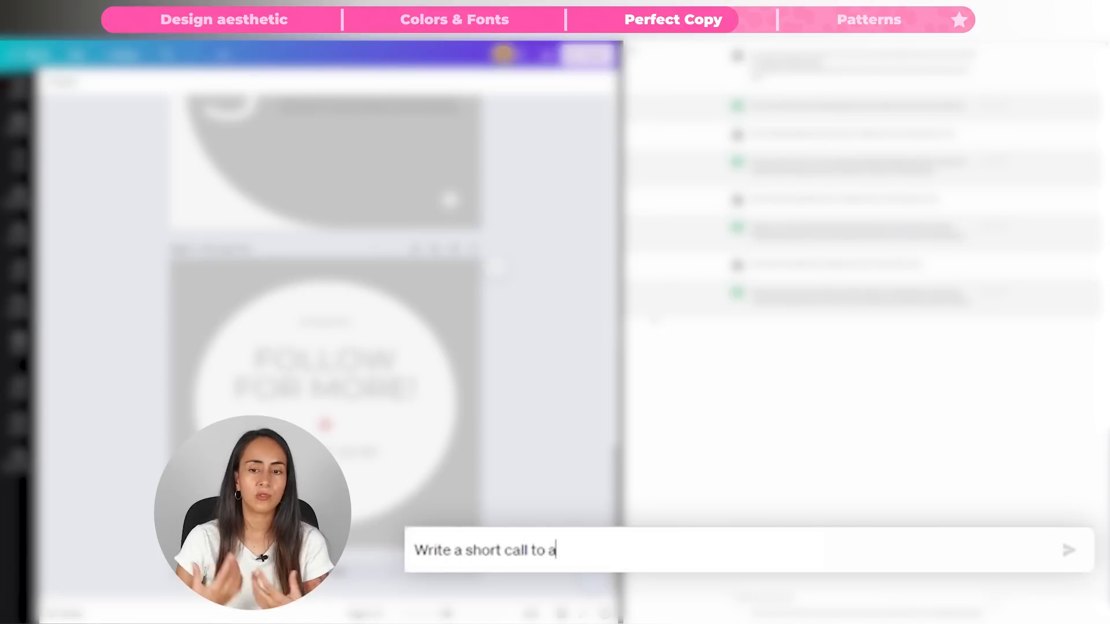
{"action": "type", "text": "ction to invite follow"}
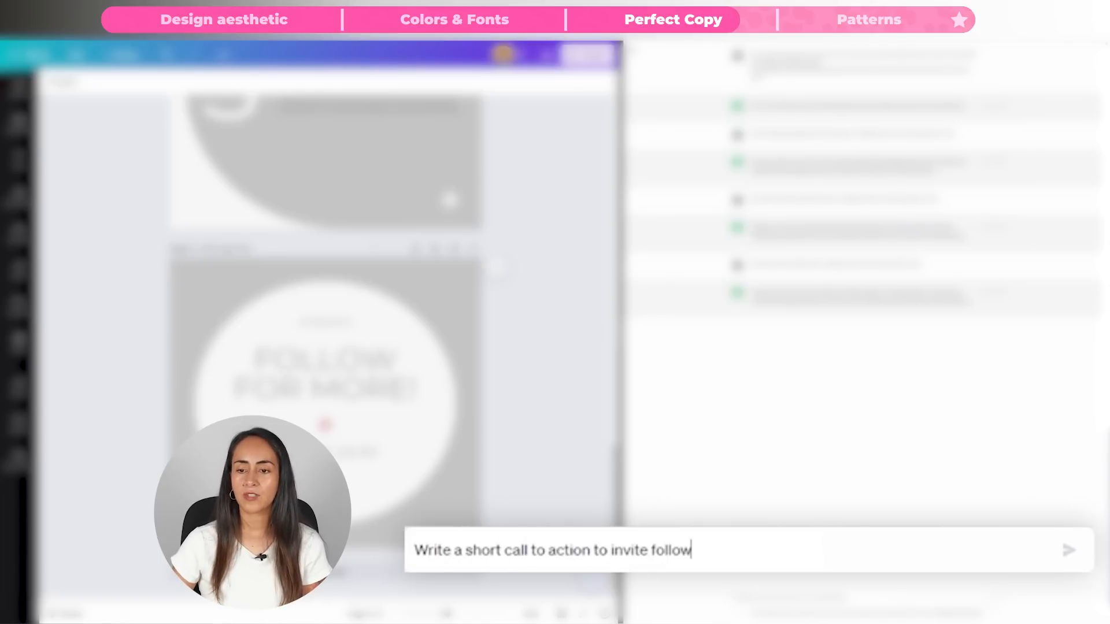
{"action": "type", "text": "ers to sign up for yoga cl"}
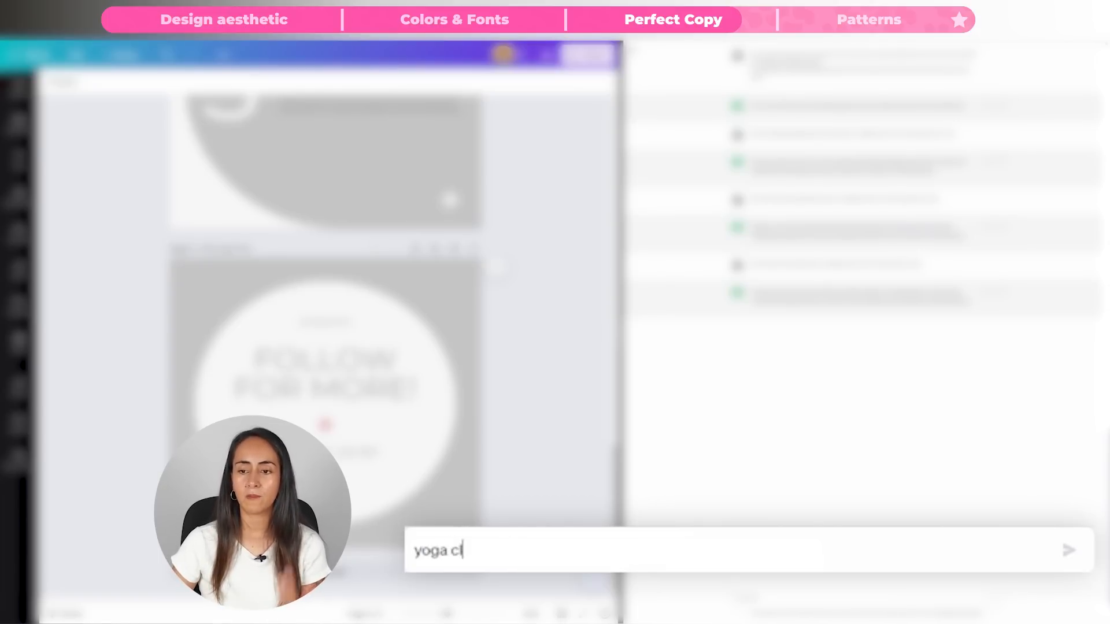
{"action": "type", "text": "ass. Make it short, is for the last page o"}
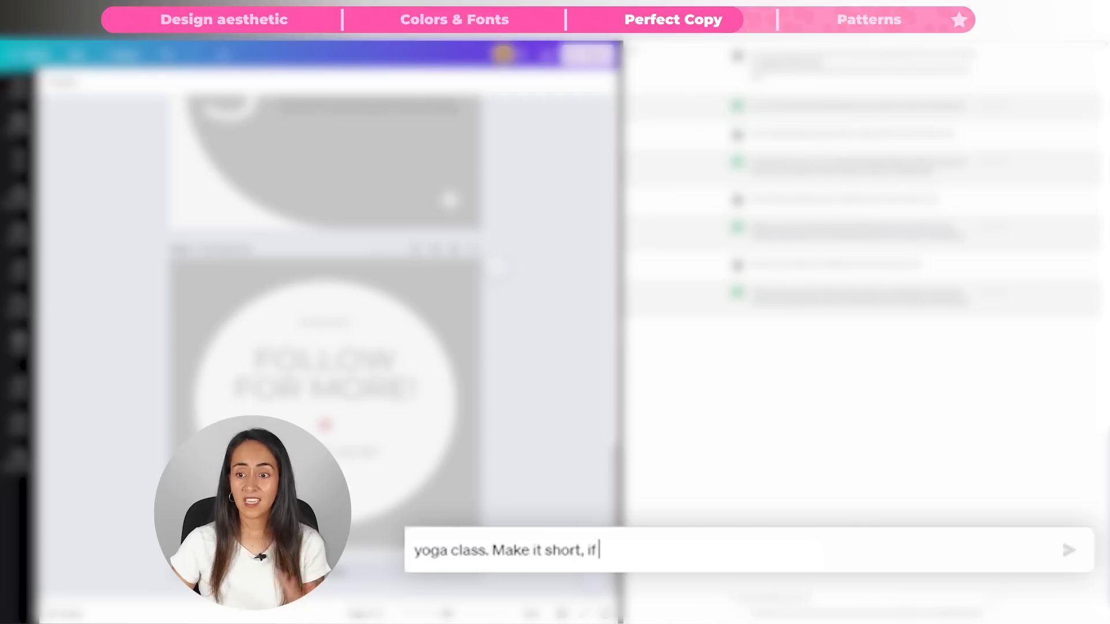
{"action": "type", "text": "f the carousel"}
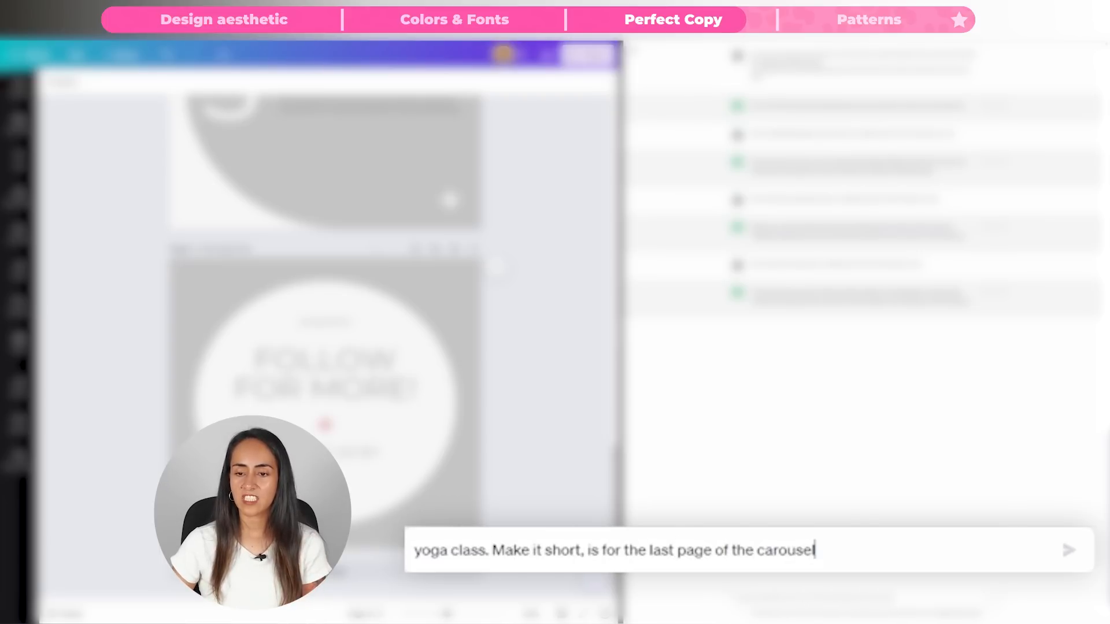
{"action": "key", "text": "Return"}
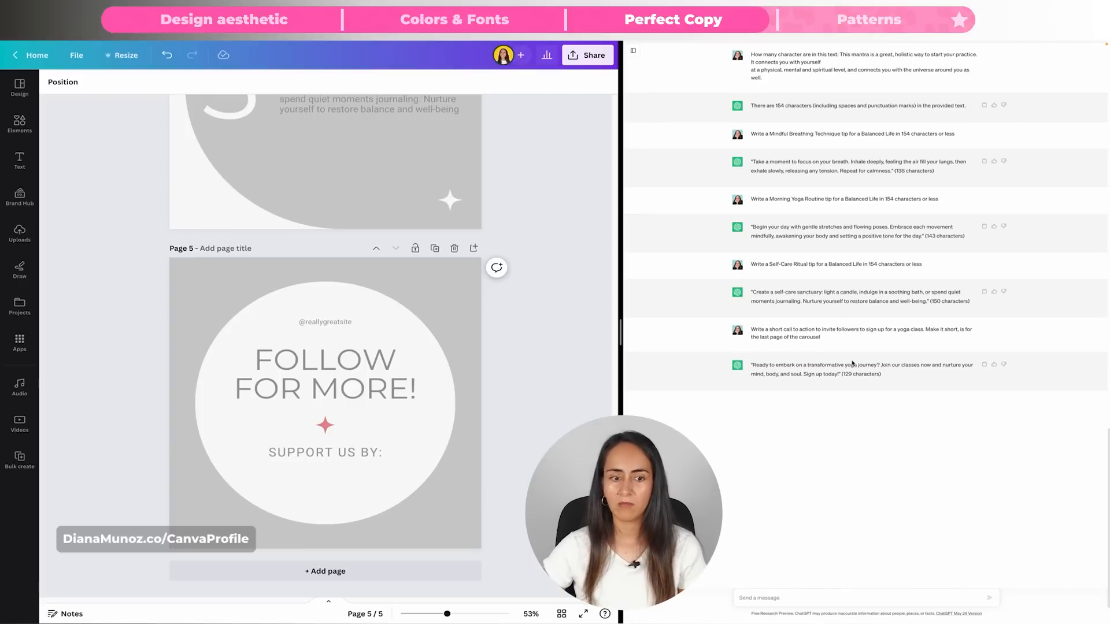
Replace page 5's heading with "BOOK A CLASS NOW!" and move the star and the support line down to clear it
{"action": "double_click", "coordinate": [325, 374]}
{"action": "type", "text": "BOOK A CLASS NOW!"}
{"action": "left_click_drag", "start_coordinate": [325, 425], "coordinate": [325, 455]}
{"action": "left_click_drag", "start_coordinate": [325, 453], "coordinate": [325, 483]}
Replace page 5's support line with "WHATSAPP" and a phone number on a second line, with tighter line spacing, and move it up
{"action": "double_click", "coordinate": [325, 483]}
{"action": "type", "text": "WHATSAO"}
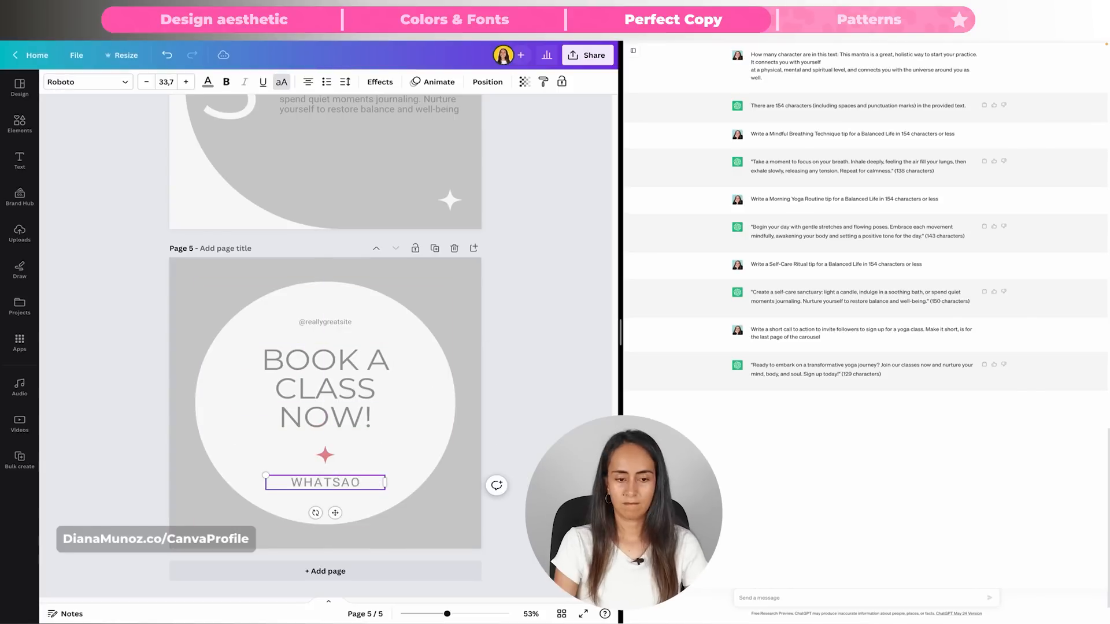
{"action": "key", "text": "BackSpace"}
{"action": "type", "text": "PP"}
{"action": "key", "text": "Return"}
{"action": "type", "text": "+1 2345 6789"}
{"action": "left_click", "coordinate": [345, 82]}
{"action": "left_click_drag", "start_coordinate": [408, 155], "coordinate": [373, 156]}
{"action": "left_click_drag", "start_coordinate": [357, 495], "coordinate": [356, 483]}
Widen page 5's heading box to about 730 so the text fits on two lines, and move the heading down
{"action": "left_click_drag", "start_coordinate": [420, 377], "coordinate": [432, 378]}
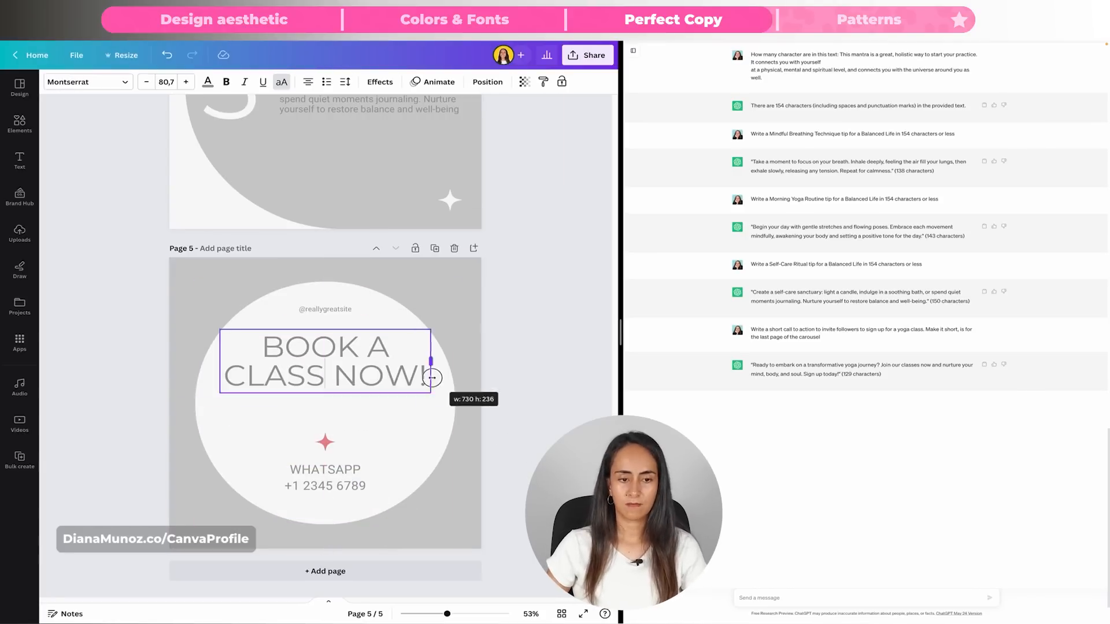
{"action": "left_click_drag", "start_coordinate": [325, 361], "coordinate": [325, 385]}
{"action": "left_click", "coordinate": [326, 478]}
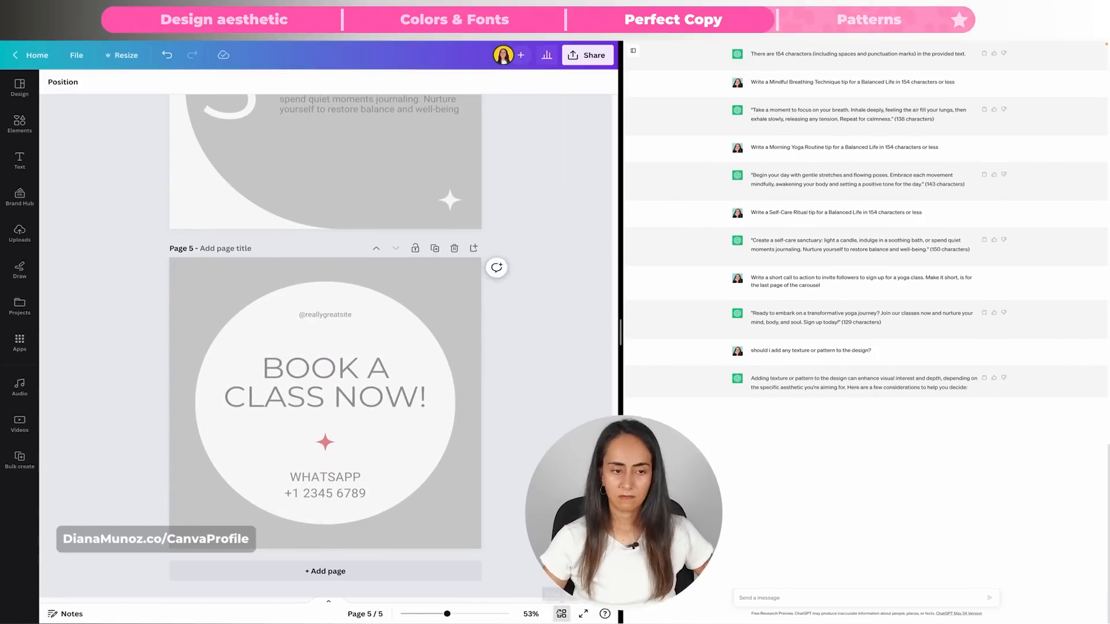
Show all carousel pages in a grid and ask ChatGPT "should i add any texture or pattern to the design?"
{"action": "left_click", "coordinate": [561, 614]}
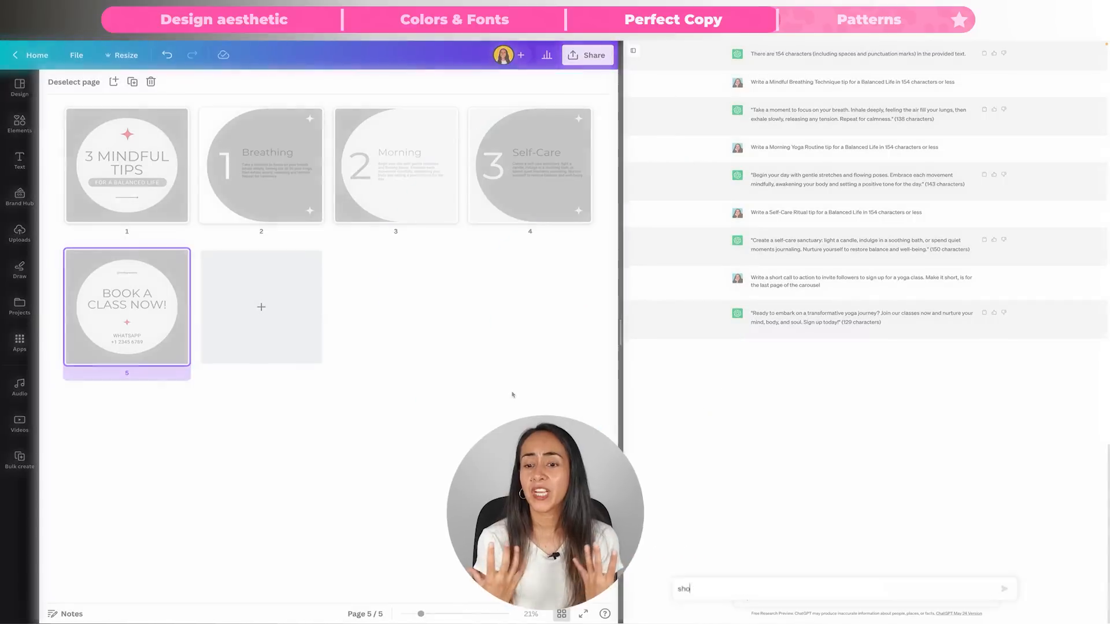
{"action": "type", "text": "should i add any te"}
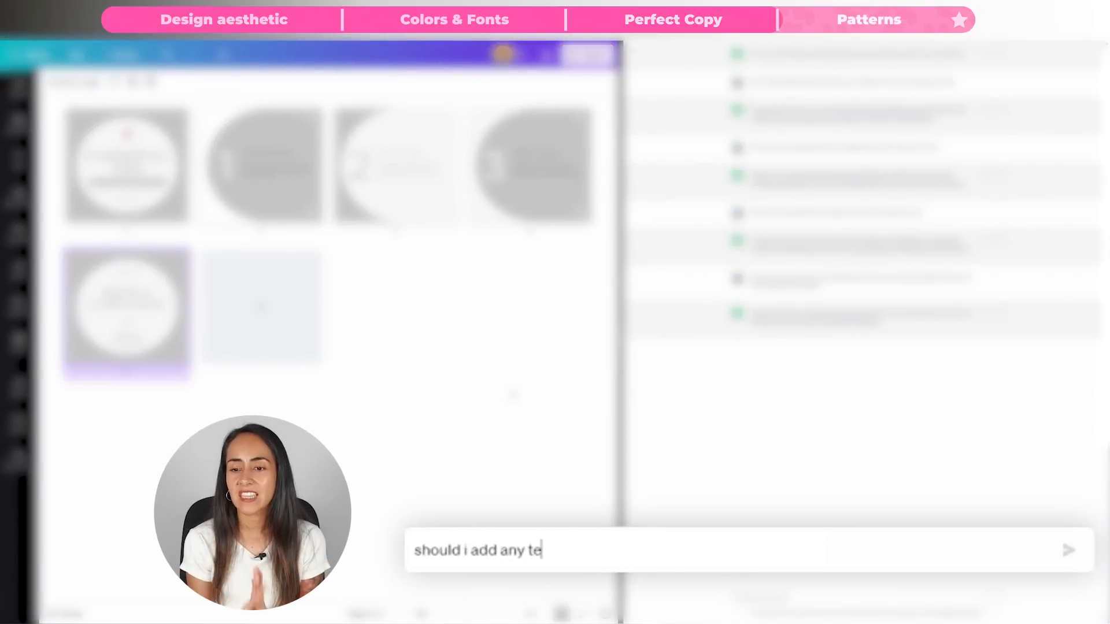
{"action": "type", "text": "xture or pattern to the design?"}
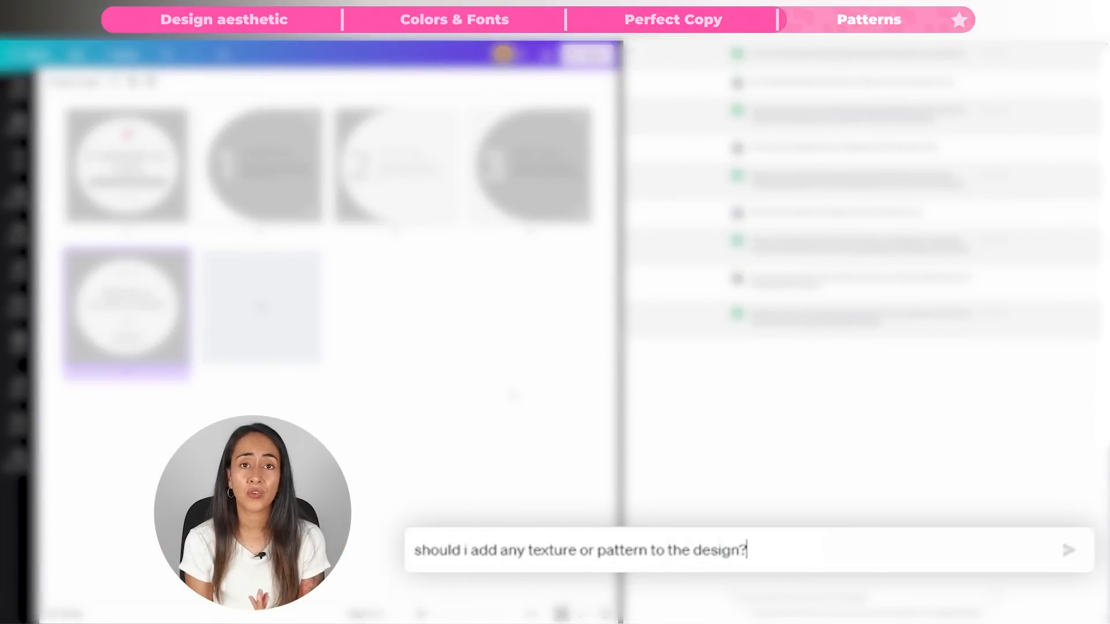
{"action": "key", "text": "Return"}
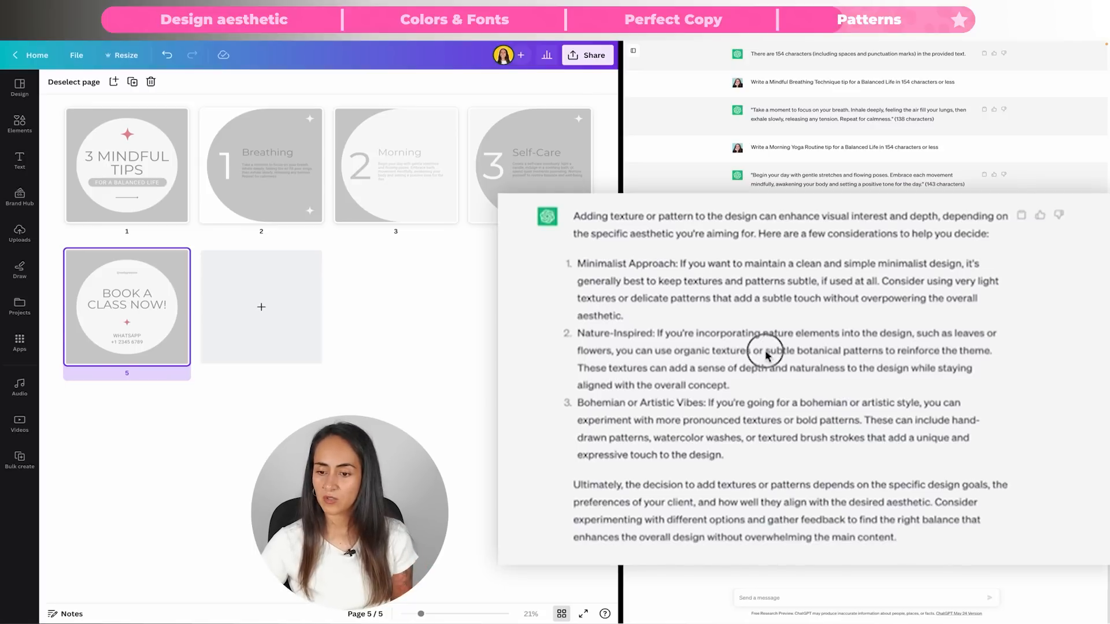
Copy the words "botanical pattern" from the nature-inspired suggestion in ChatGPT's reply
{"action": "left_click_drag", "start_coordinate": [766, 351], "coordinate": [856, 355]}
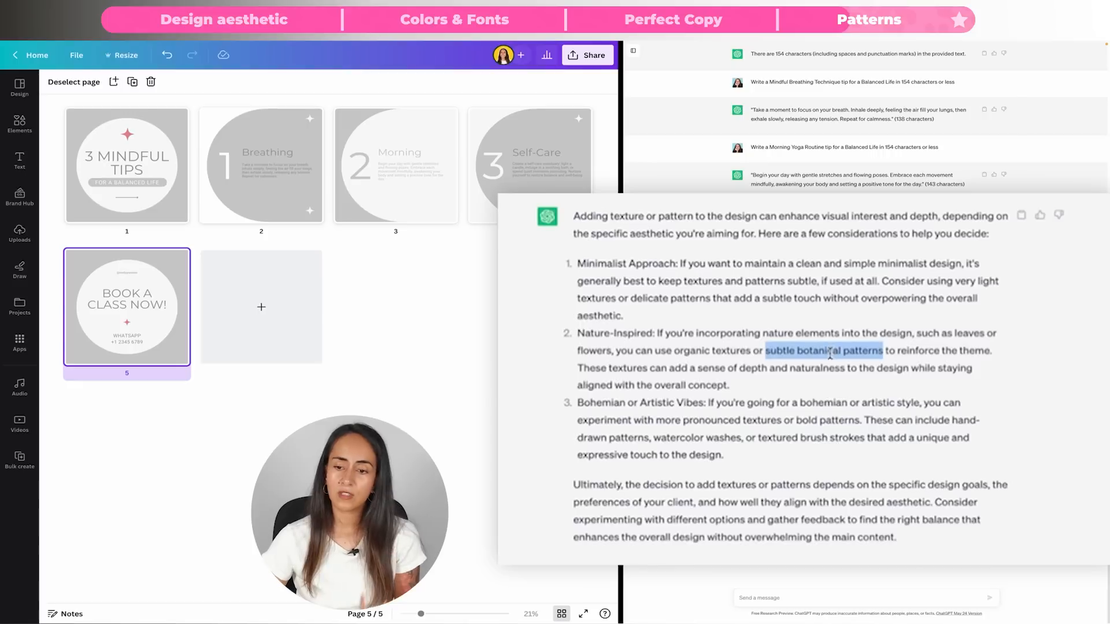
{"action": "left_click", "coordinate": [803, 358]}
{"action": "left_click_drag", "start_coordinate": [803, 358], "coordinate": [874, 351]}
{"action": "right_click", "coordinate": [874, 351]}
{"action": "left_click", "coordinate": [894, 386]}
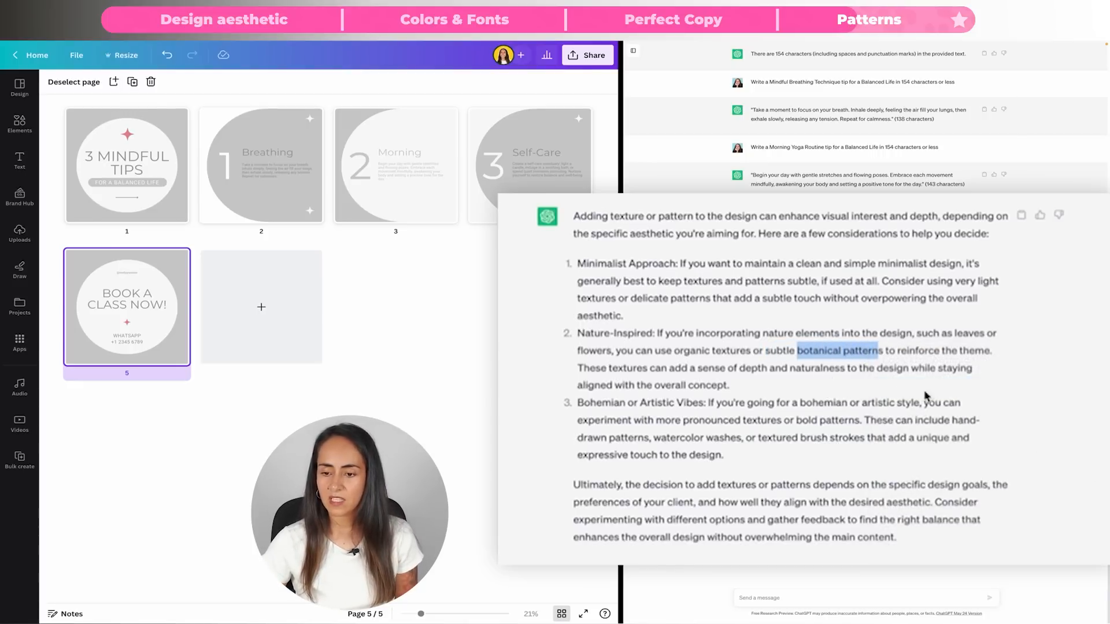
Search Canva's elements for "botanical pattern" and list all matching graphics
{"action": "left_click", "coordinate": [20, 128]}
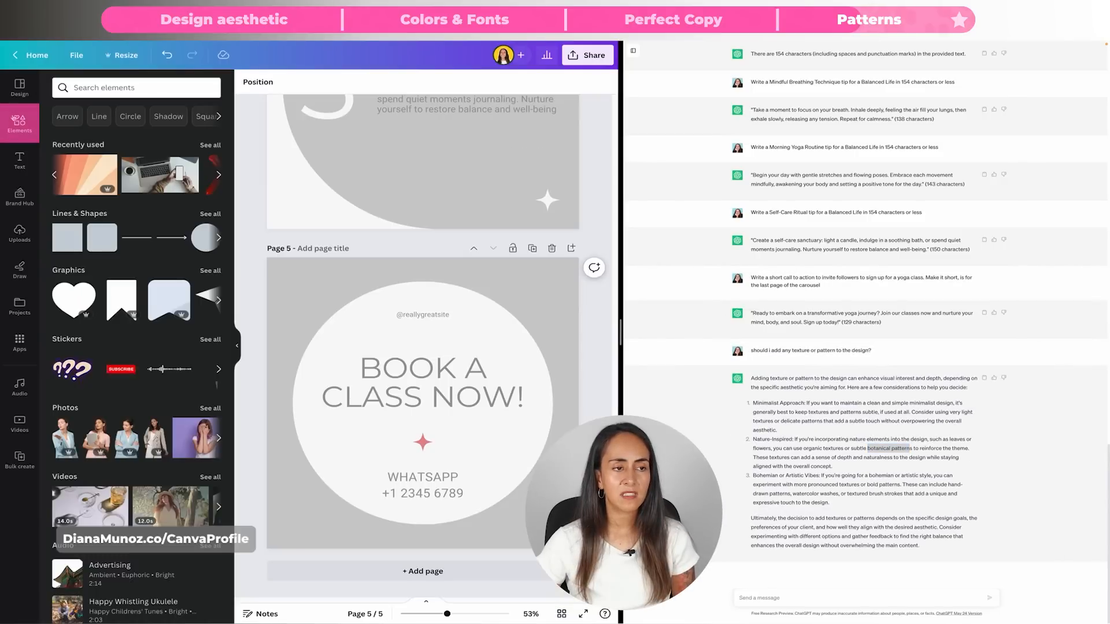
{"action": "left_click", "coordinate": [144, 87]}
{"action": "key", "text": "ctrl+v"}
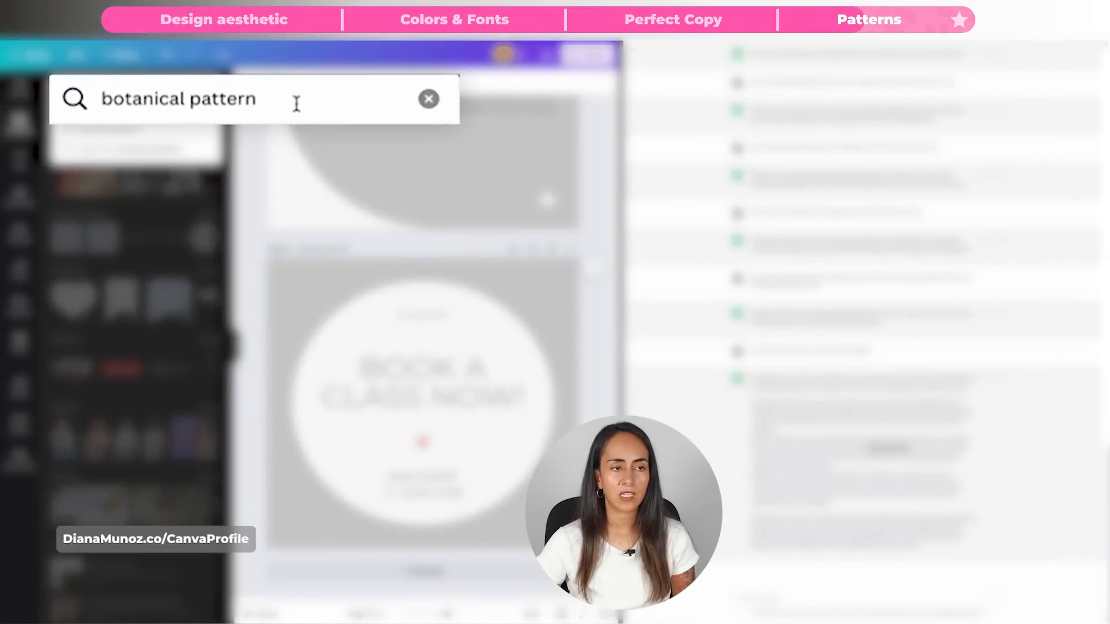
{"action": "key", "text": "Return"}
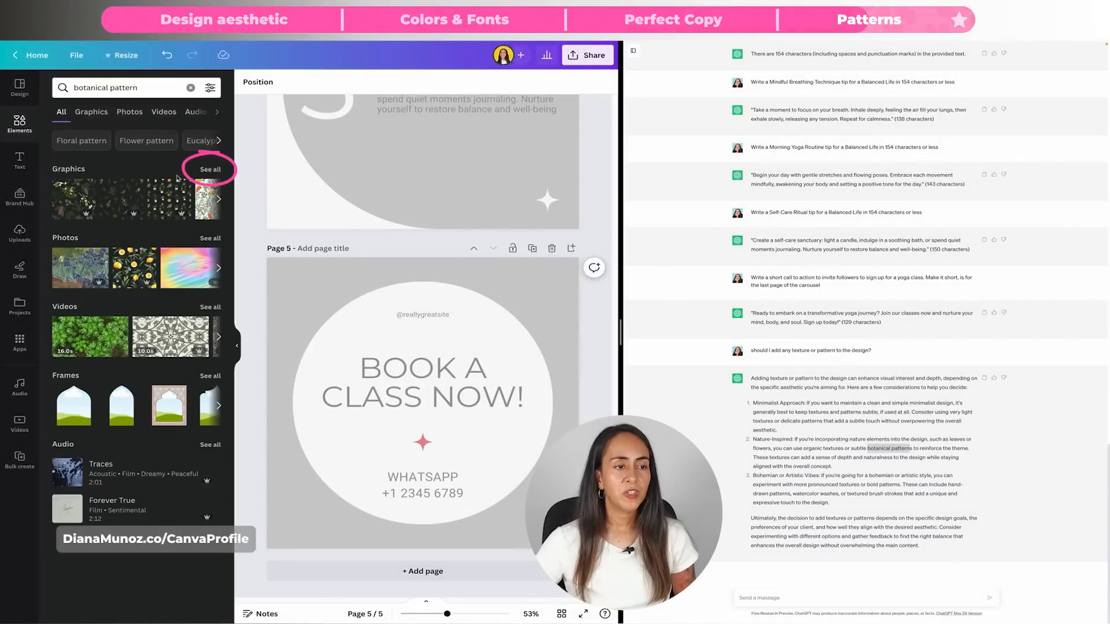
{"action": "left_click", "coordinate": [216, 169]}
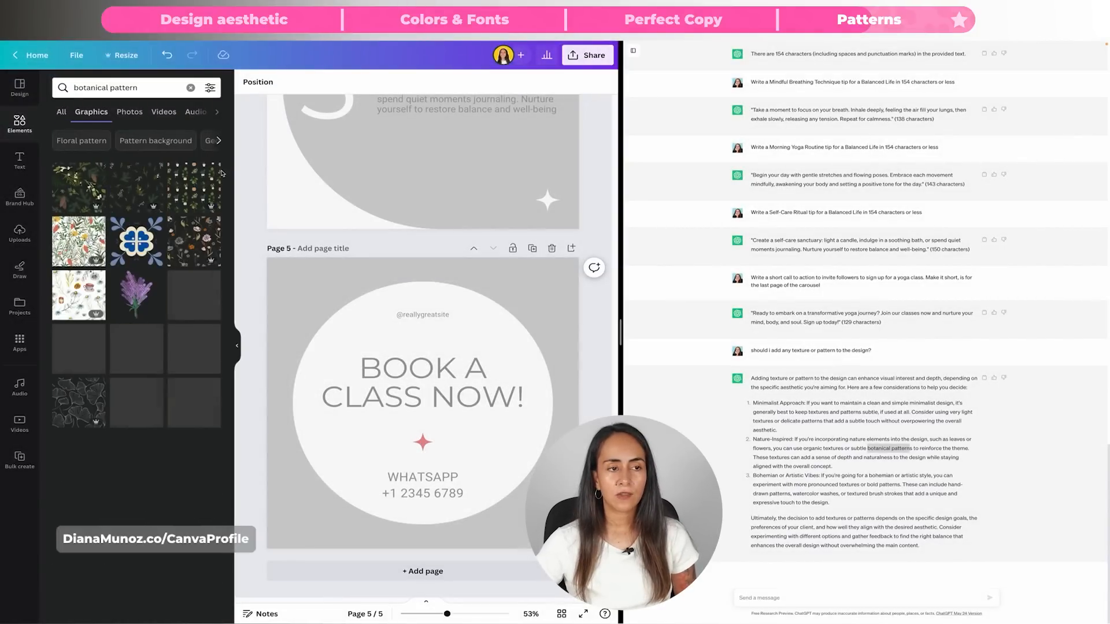
Add the ginkgo leaf line pattern to page 1 and enlarge it to cover the whole page
{"action": "scroll", "coordinate": [226, 175], "scroll_direction": "down", "scroll_amount": 3}
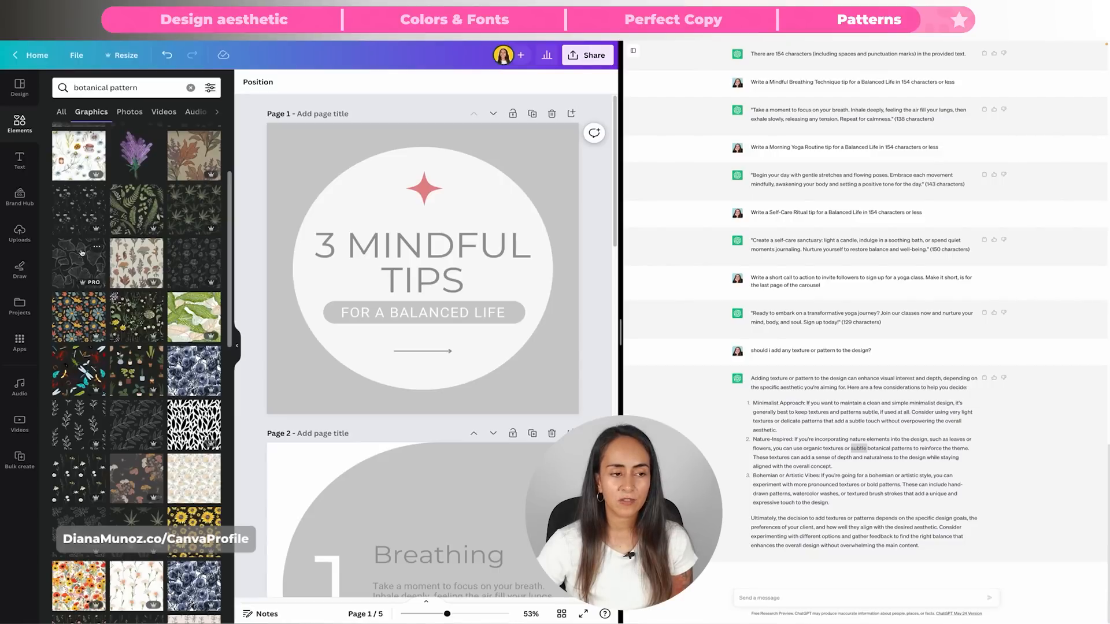
{"action": "left_click", "coordinate": [81, 252]}
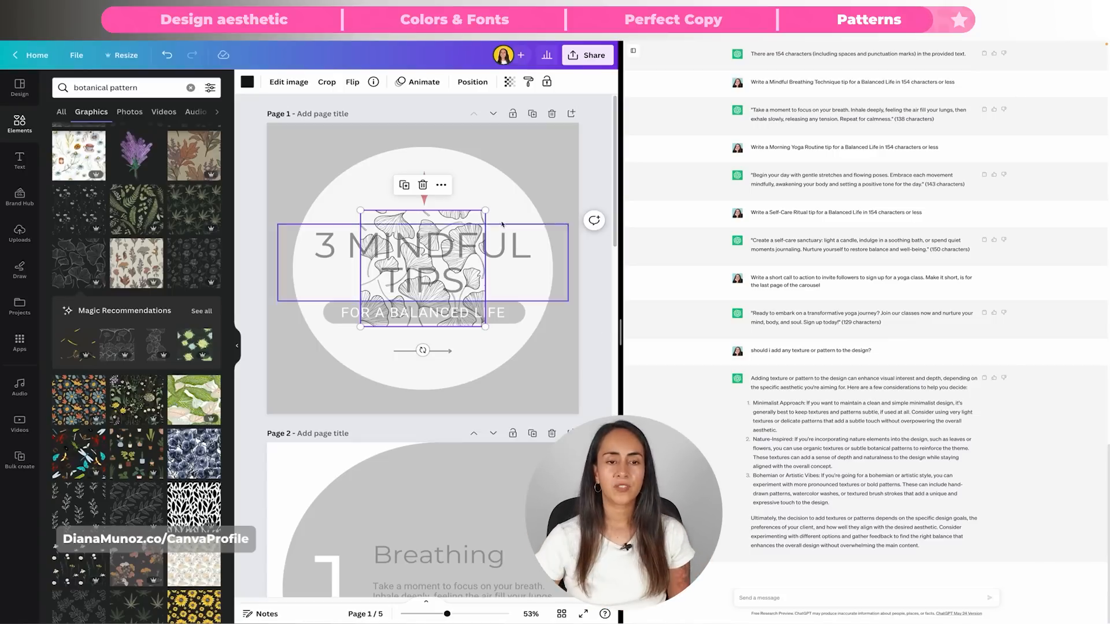
{"action": "left_click_drag", "start_coordinate": [466, 218], "coordinate": [563, 132]}
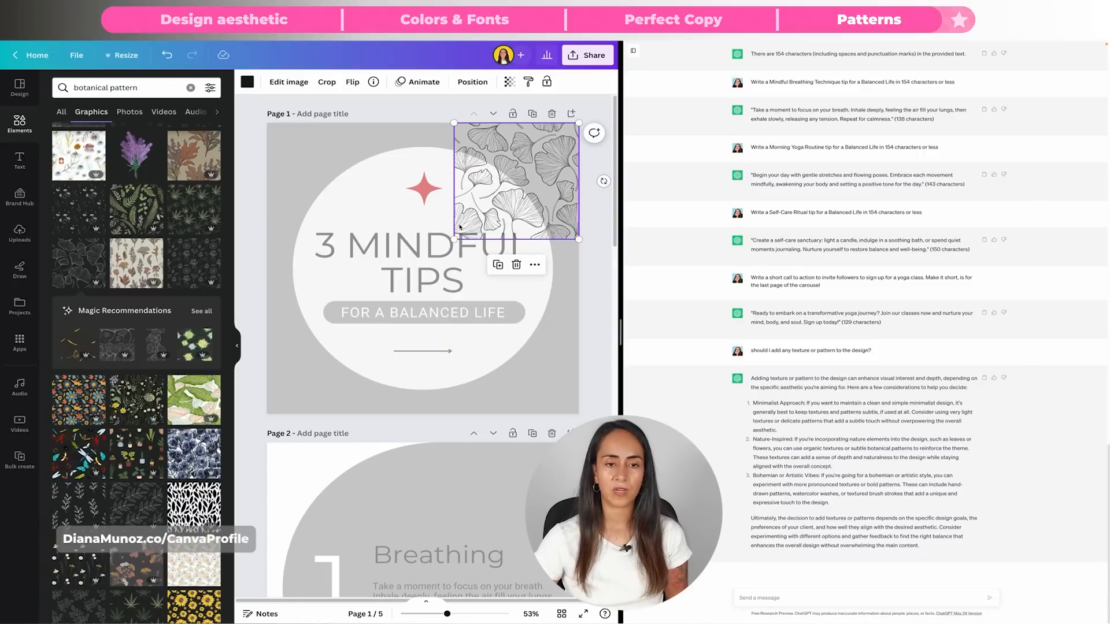
{"action": "left_click_drag", "start_coordinate": [455, 239], "coordinate": [289, 433]}
{"action": "left_click", "coordinate": [237, 346]}
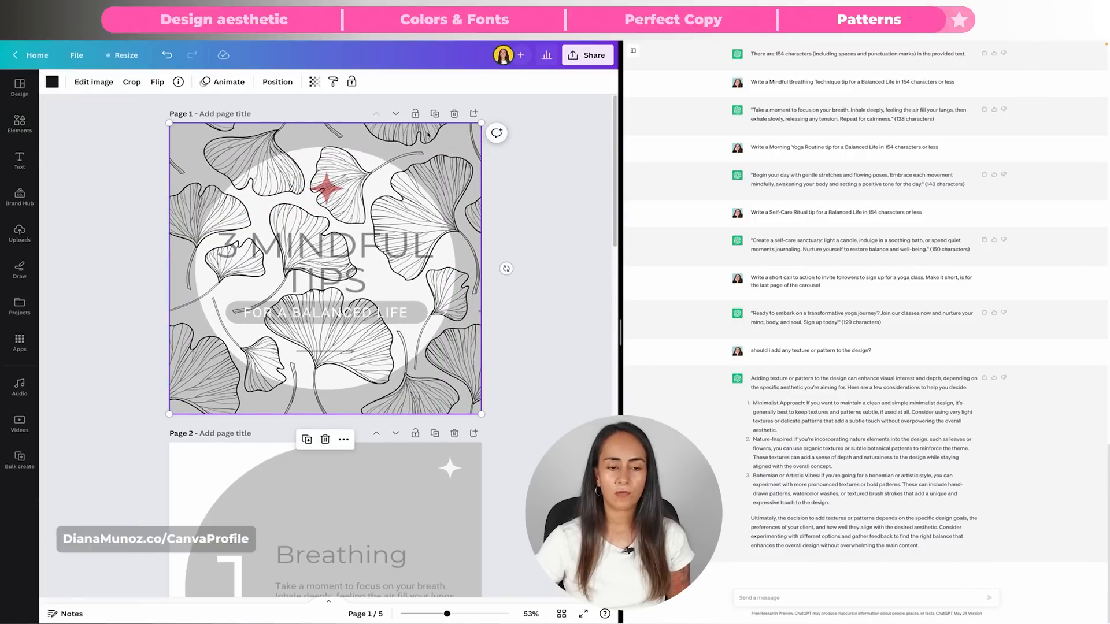
Send page 1's leaf pattern to the back, behind the circle and the text
{"action": "right_click", "coordinate": [427, 134]}
{"action": "mouse_move", "coordinate": [474, 256]}
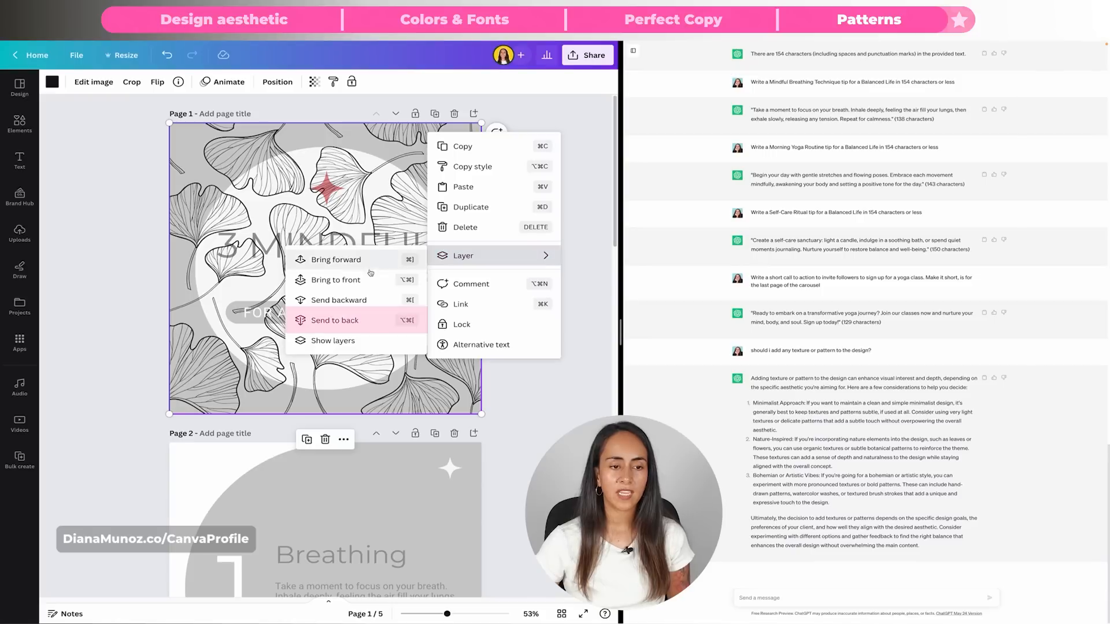
{"action": "left_click", "coordinate": [338, 325]}
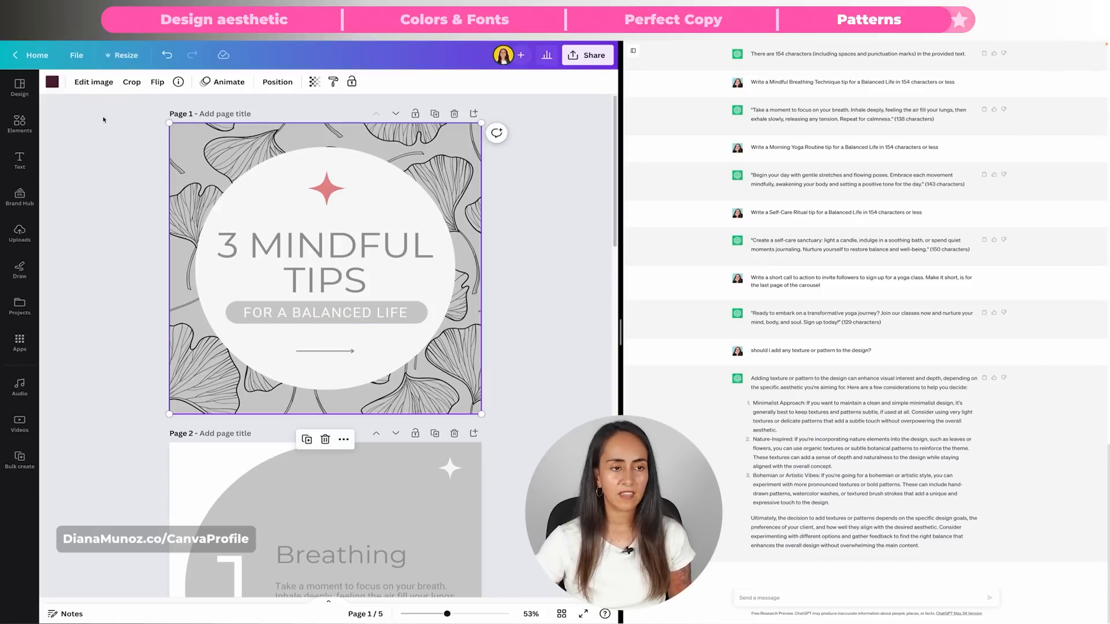
Recolor page 1's leaf pattern with the document's off-white and make it more transparent
{"action": "left_click", "coordinate": [51, 85]}
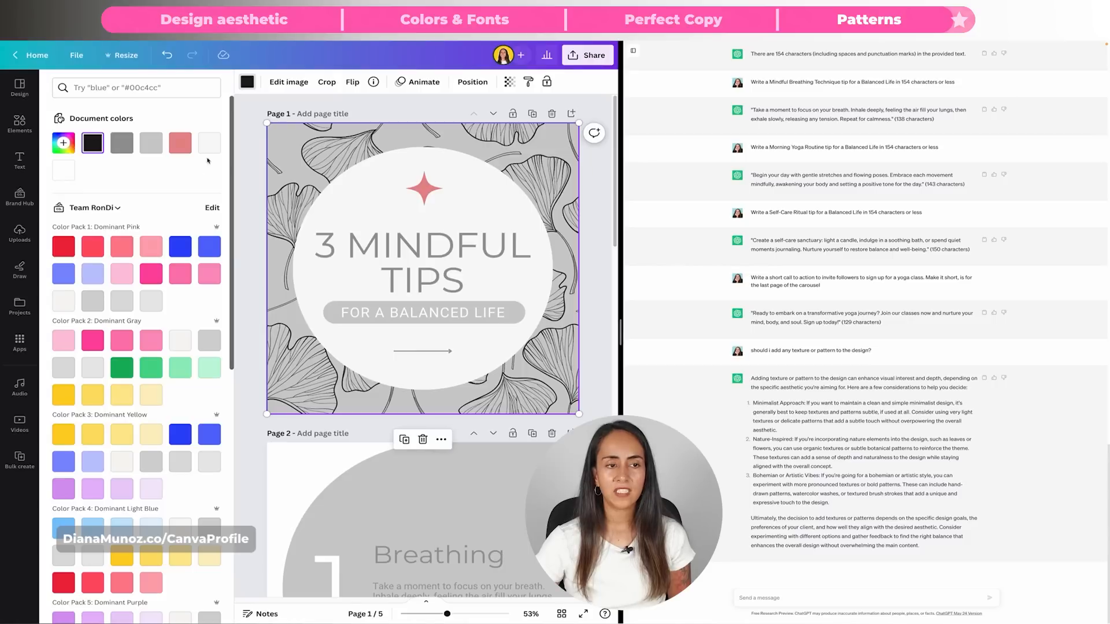
{"action": "left_click", "coordinate": [210, 143]}
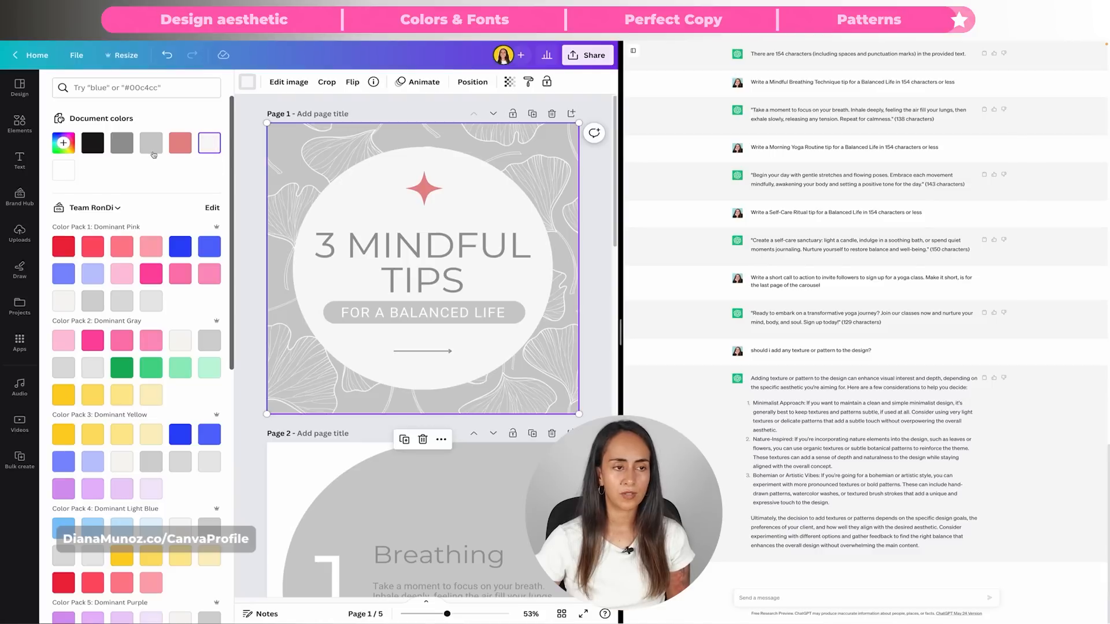
{"action": "left_click", "coordinate": [511, 83]}
{"action": "left_click_drag", "start_coordinate": [460, 123], "coordinate": [437, 122]}
Copy the leaf pattern from page 1 and paste it onto page 2
{"action": "right_click", "coordinate": [509, 133]}
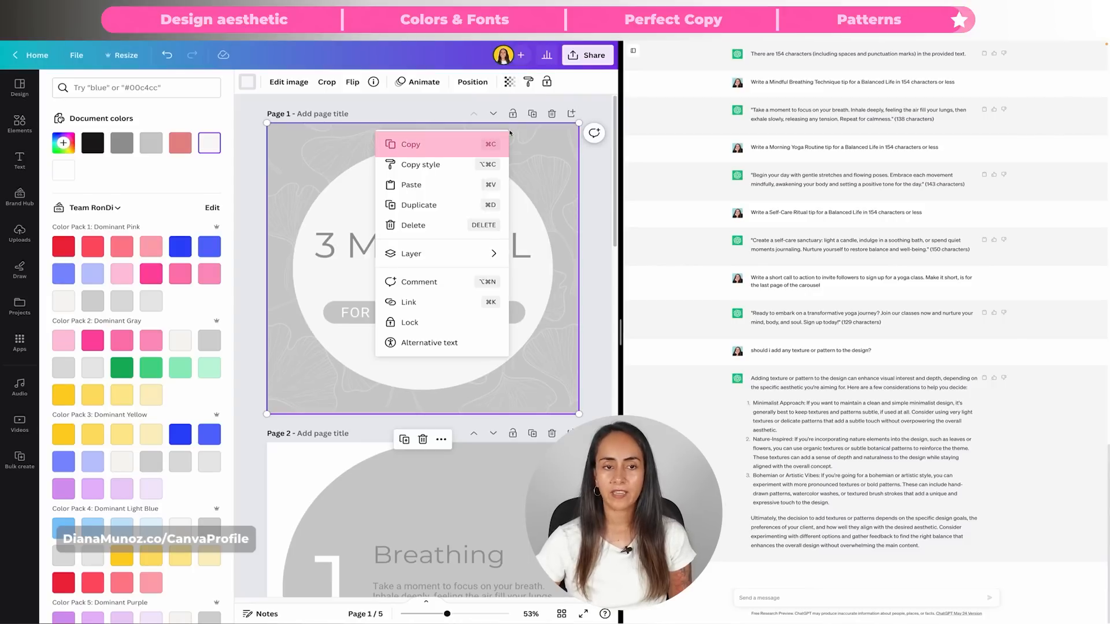
{"action": "left_click", "coordinate": [392, 149]}
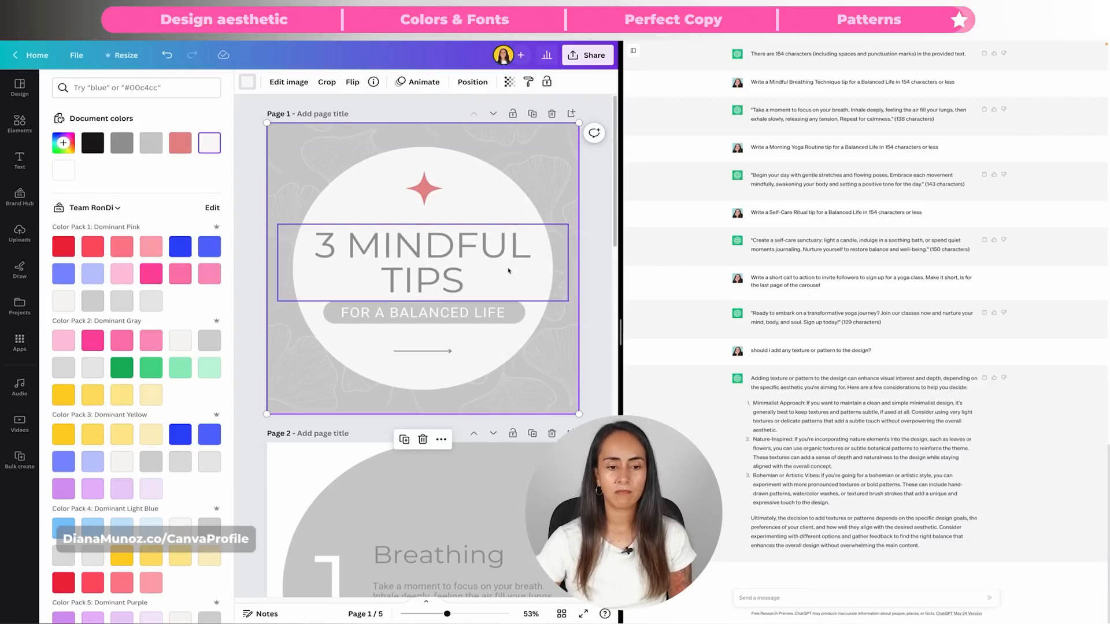
{"action": "scroll", "coordinate": [508, 240], "scroll_direction": "down", "scroll_amount": 5}
{"action": "right_click", "coordinate": [275, 215]}
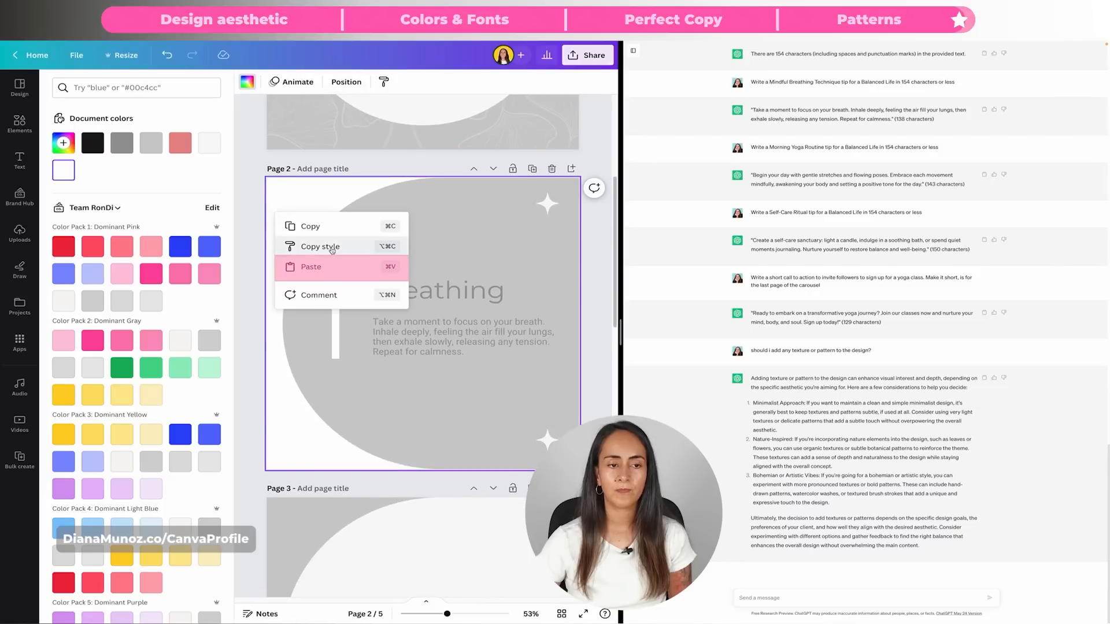
{"action": "left_click", "coordinate": [312, 263]}
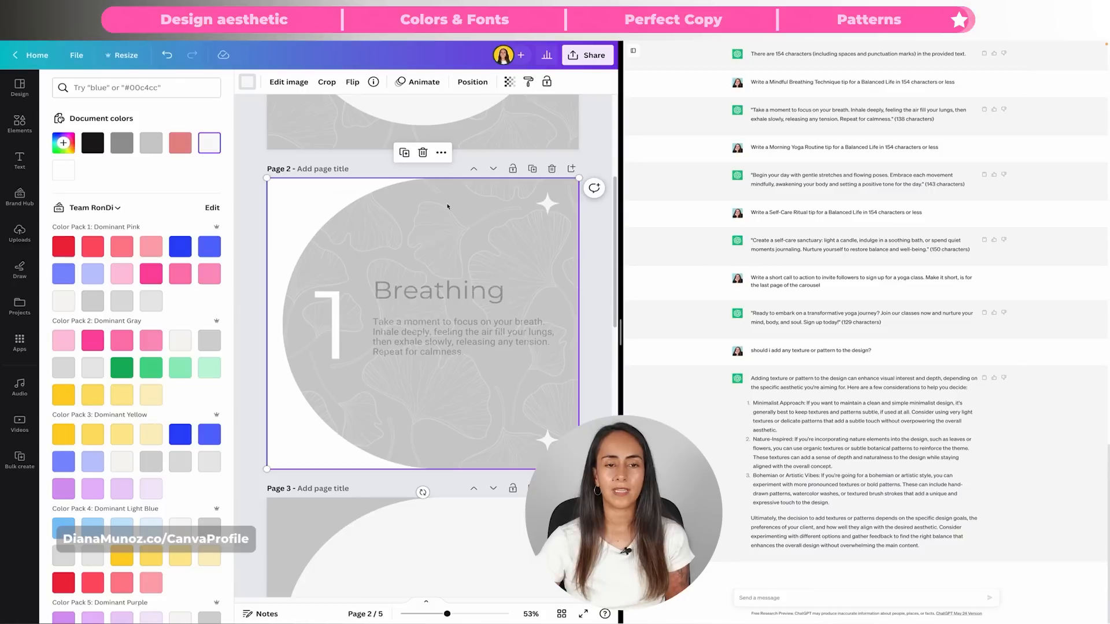
Send page 2's leaf pattern to the back and recolor it with the document's light gray #cccccc
{"action": "left_click", "coordinate": [442, 153]}
{"action": "mouse_move", "coordinate": [492, 289]}
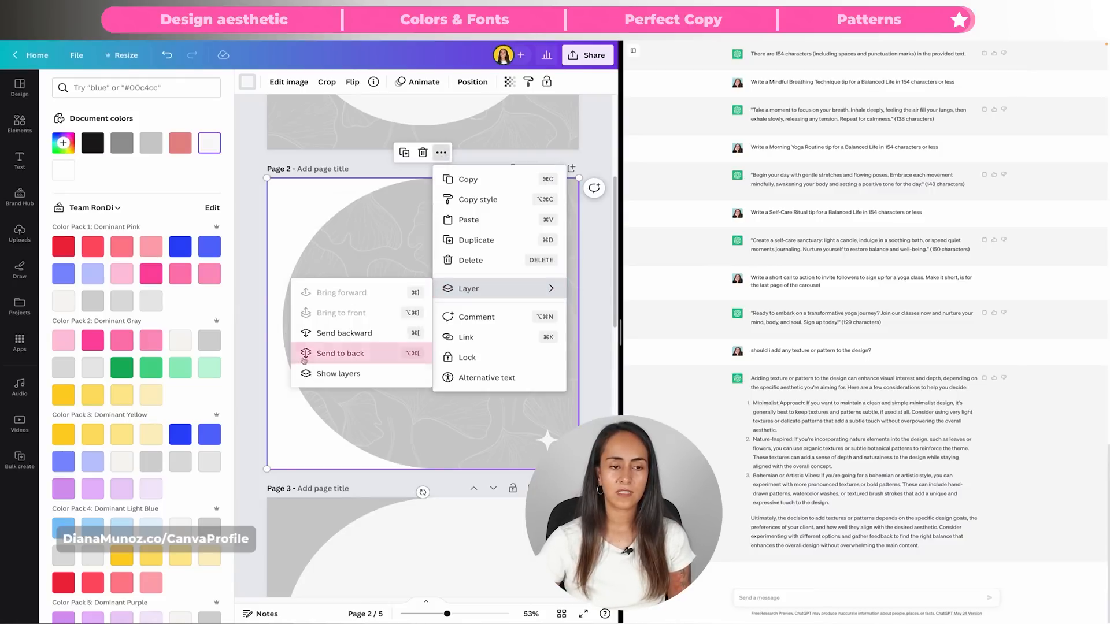
{"action": "left_click", "coordinate": [357, 355]}
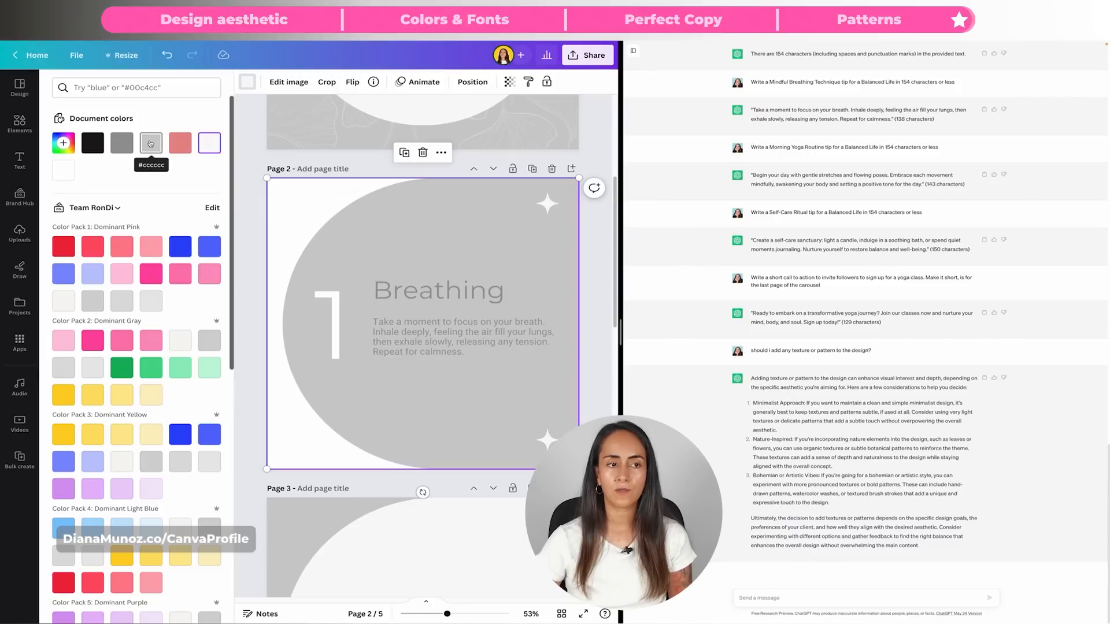
{"action": "left_click", "coordinate": [156, 144]}
{"action": "scroll", "coordinate": [329, 333], "scroll_direction": "down", "scroll_amount": 1}
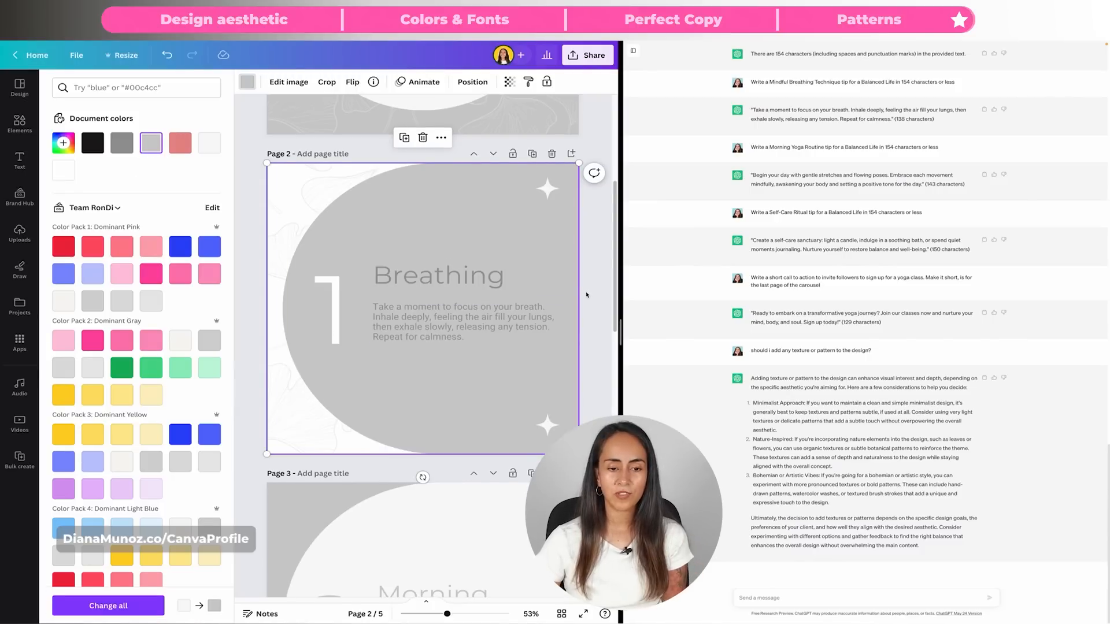
{"action": "scroll", "coordinate": [586, 295], "scroll_direction": "down", "scroll_amount": 3}
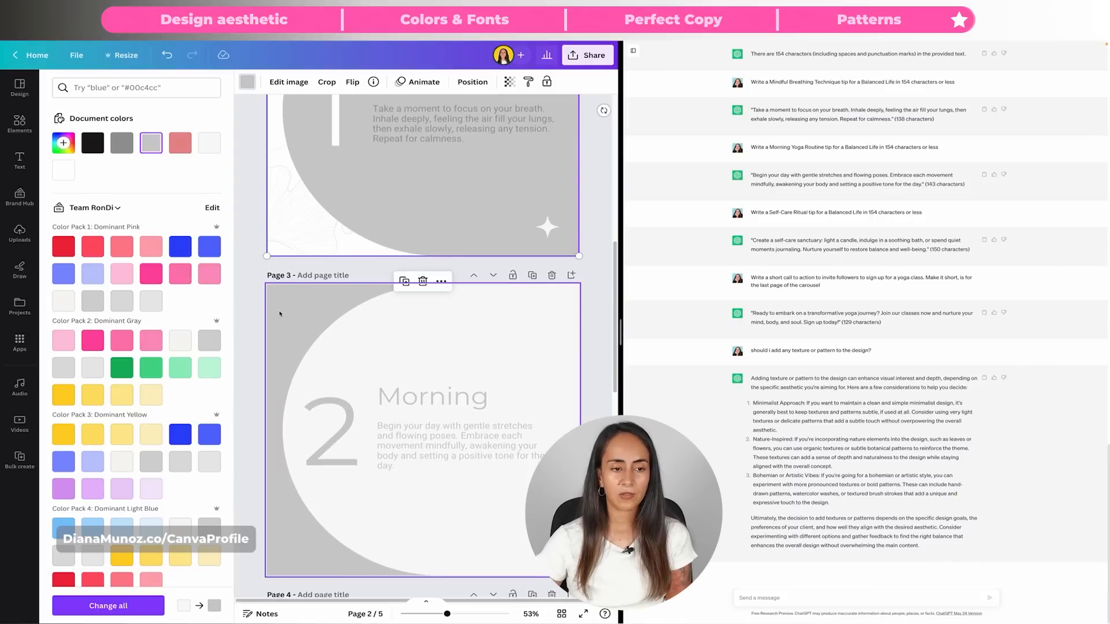
Copy the off-white leaf pattern from page 1 and paste it onto page 3
{"action": "scroll", "coordinate": [278, 298], "scroll_direction": "up", "scroll_amount": 8}
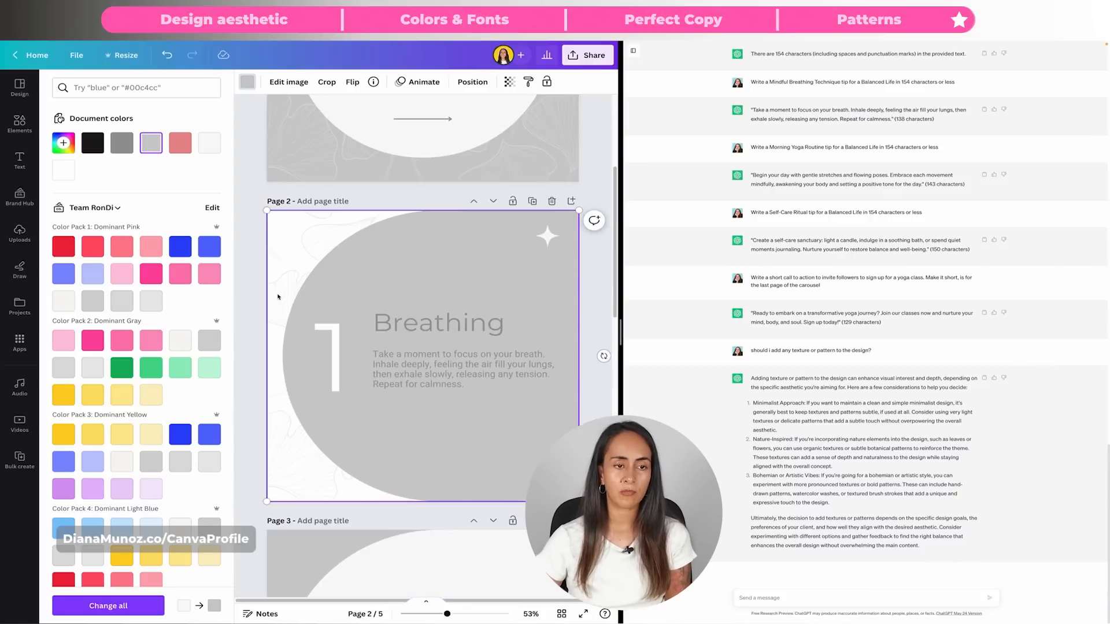
{"action": "right_click", "coordinate": [289, 143]}
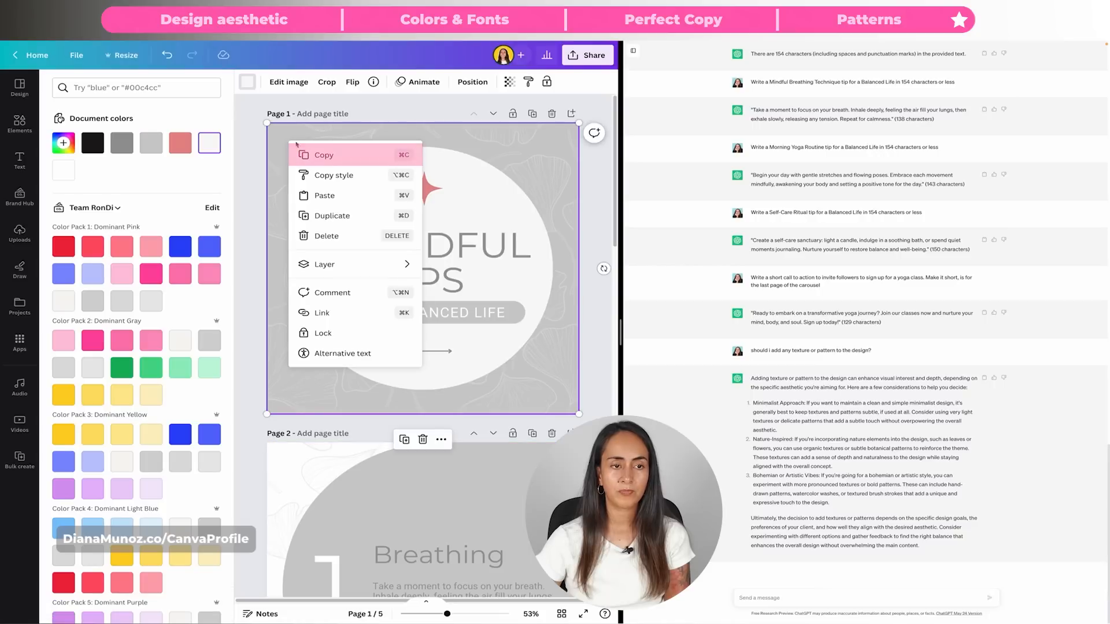
{"action": "left_click", "coordinate": [310, 155]}
{"action": "scroll", "coordinate": [289, 185], "scroll_direction": "down", "scroll_amount": 10}
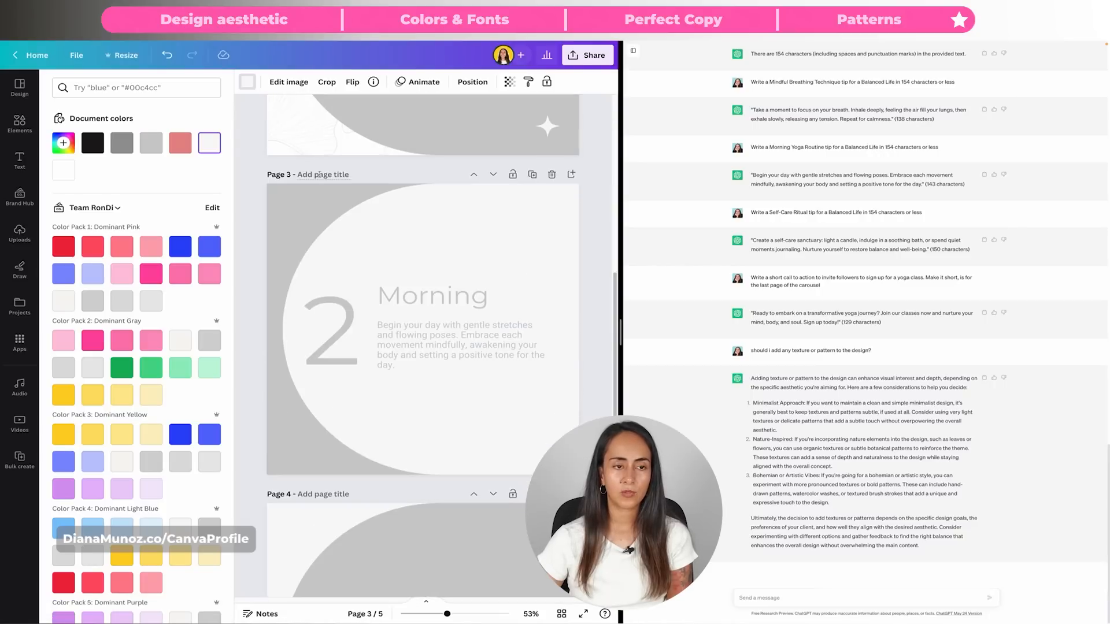
{"action": "left_click", "coordinate": [277, 197]}
{"action": "right_click", "coordinate": [276, 197]}
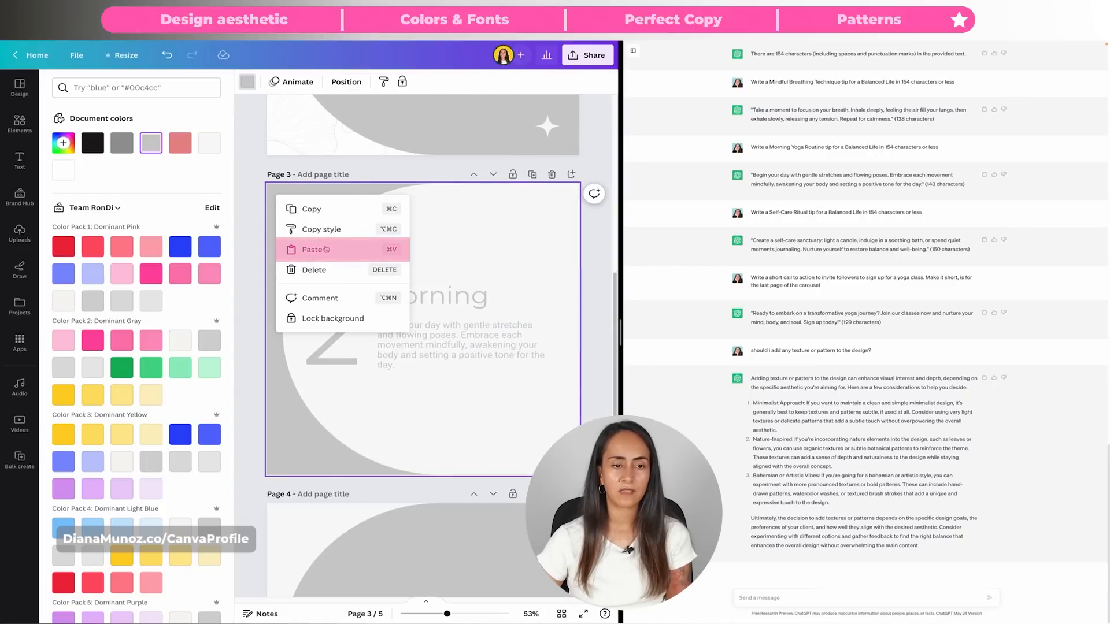
{"action": "left_click", "coordinate": [307, 249]}
Send page 3's leaf pattern to the back, behind the circle and the text
{"action": "right_click", "coordinate": [318, 206]}
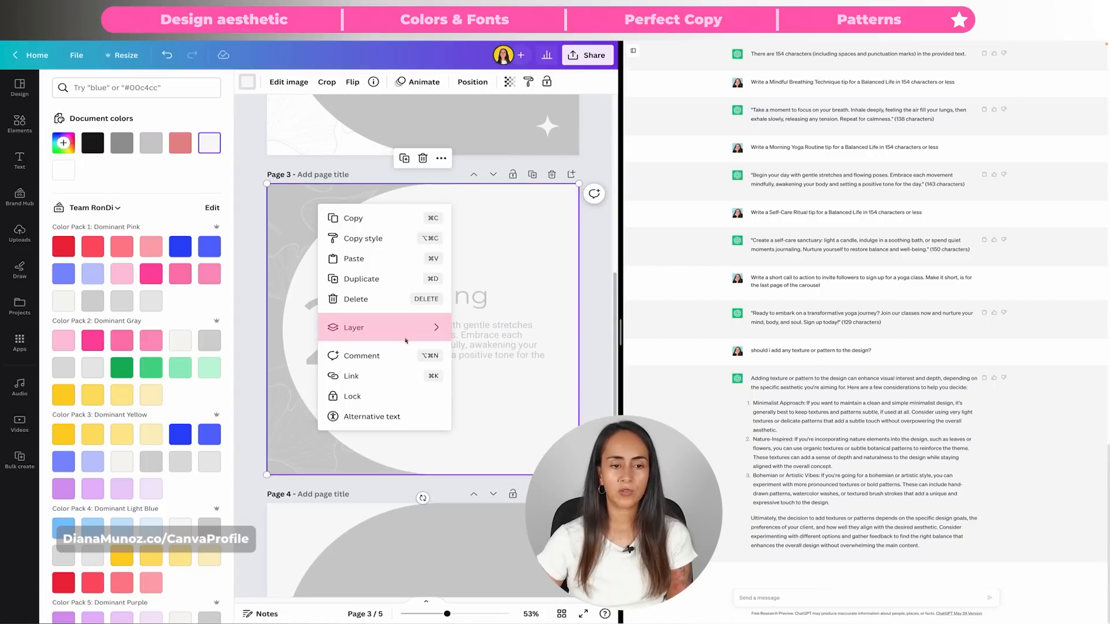
{"action": "mouse_move", "coordinate": [405, 327]}
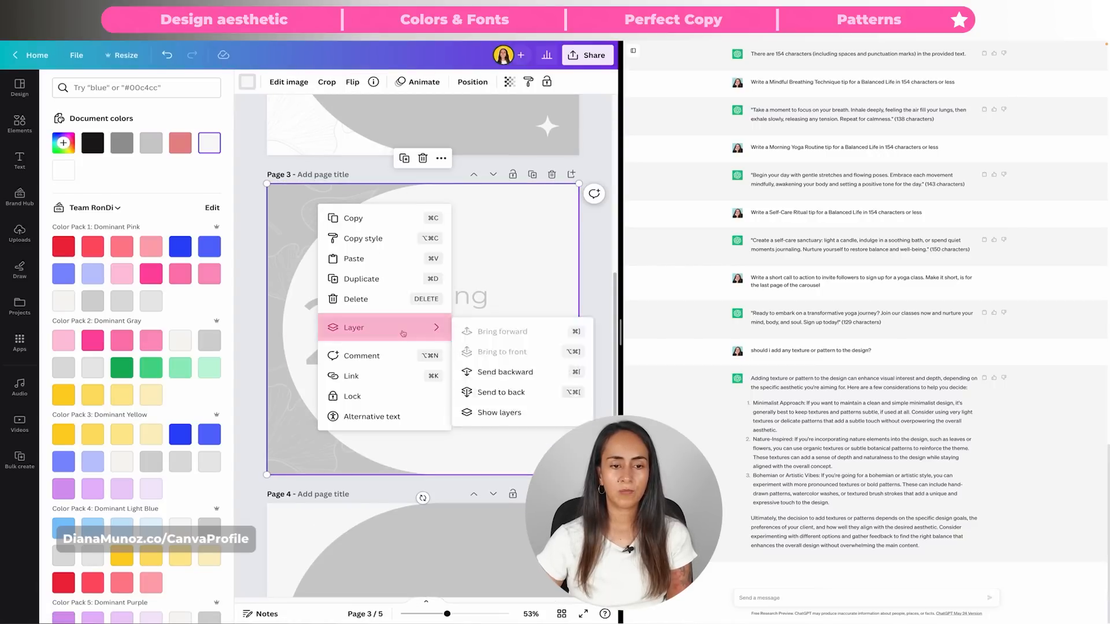
{"action": "left_click", "coordinate": [529, 392]}
Copy the light gray leaf pattern from page 2 and paste it onto page 4
{"action": "left_click", "coordinate": [274, 128]}
{"action": "right_click", "coordinate": [274, 127]}
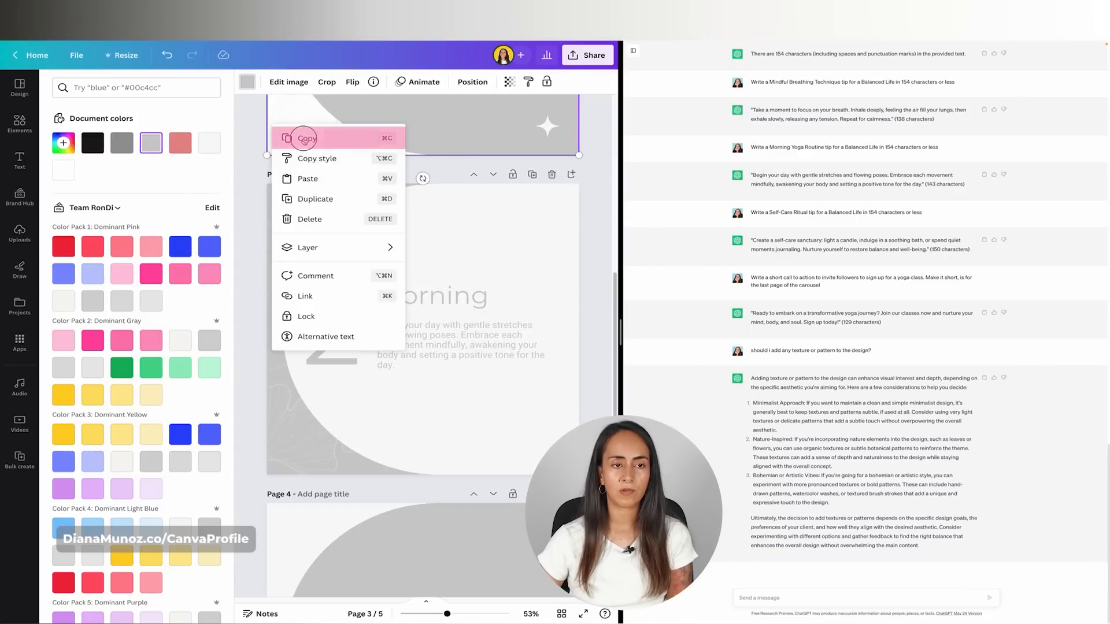
{"action": "left_click", "coordinate": [304, 138]}
{"action": "scroll", "coordinate": [347, 260], "scroll_direction": "down", "scroll_amount": 5}
{"action": "left_click", "coordinate": [277, 168]}
{"action": "right_click", "coordinate": [275, 165]}
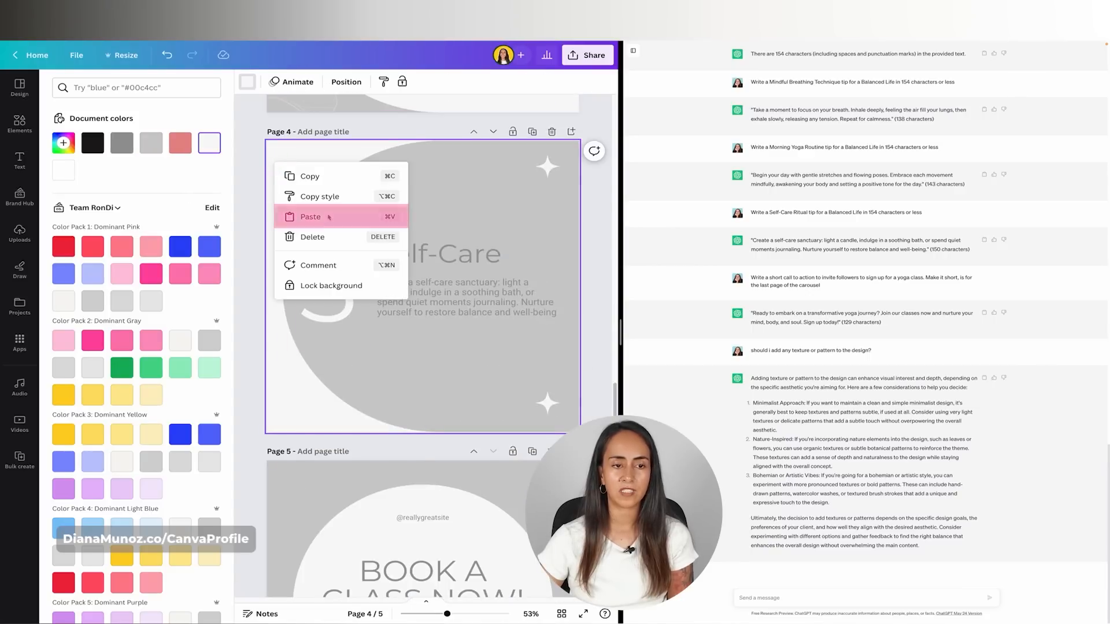